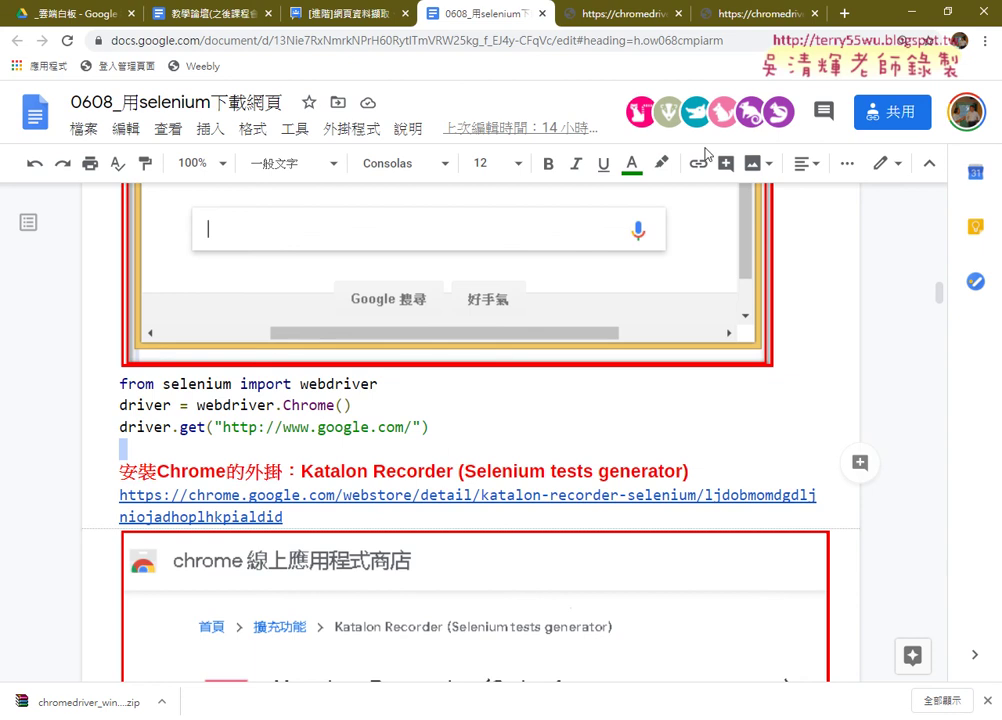
Browse to the chromedriver 84.0.4147.30 folder and select the mac64 and linux64 zip entries.
{"action": "left_click", "coordinate": [657, 25]}
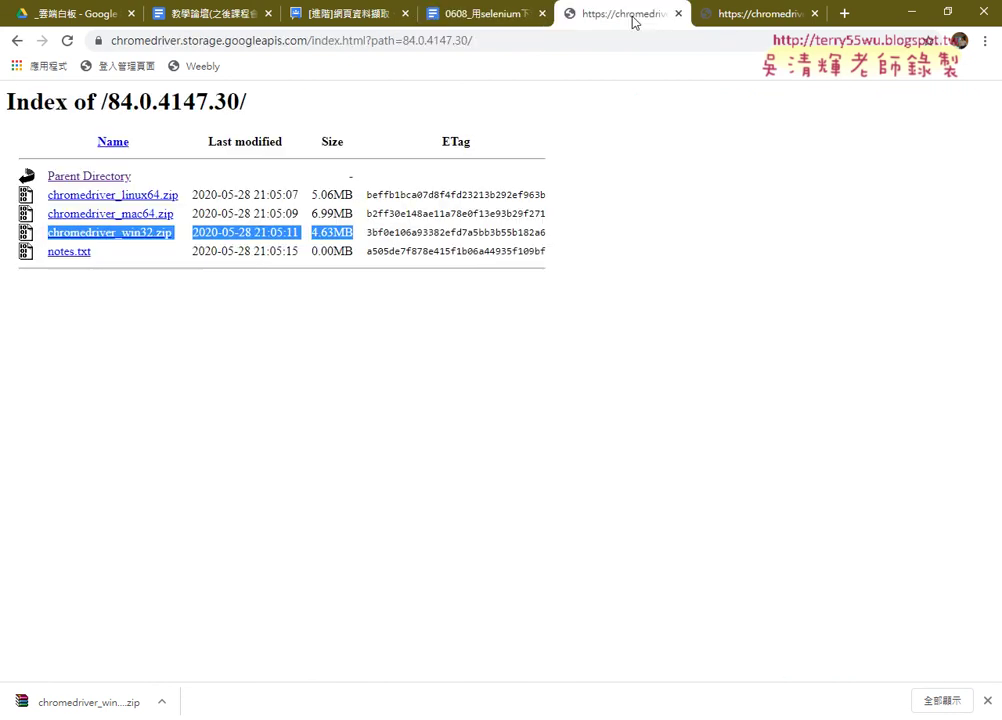
{"action": "left_click", "coordinate": [18, 44]}
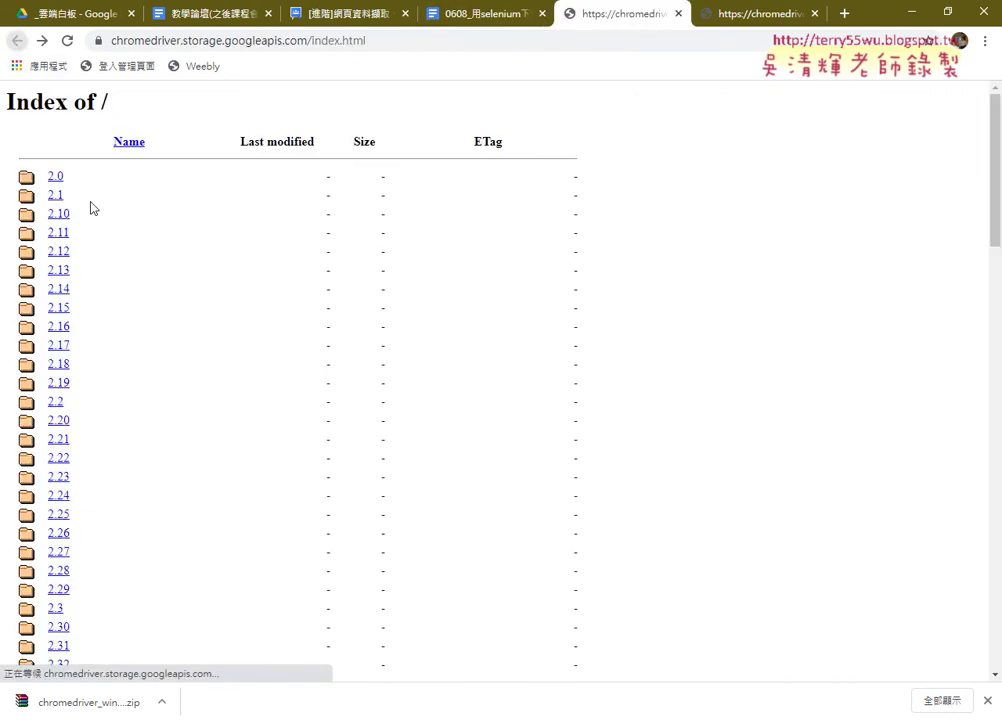
{"action": "scroll", "coordinate": [151, 264], "scroll_direction": "down", "scroll_amount": 5}
{"action": "scroll", "coordinate": [160, 285], "scroll_direction": "down", "scroll_amount": 5}
{"action": "scroll", "coordinate": [166, 299], "scroll_direction": "down", "scroll_amount": 3}
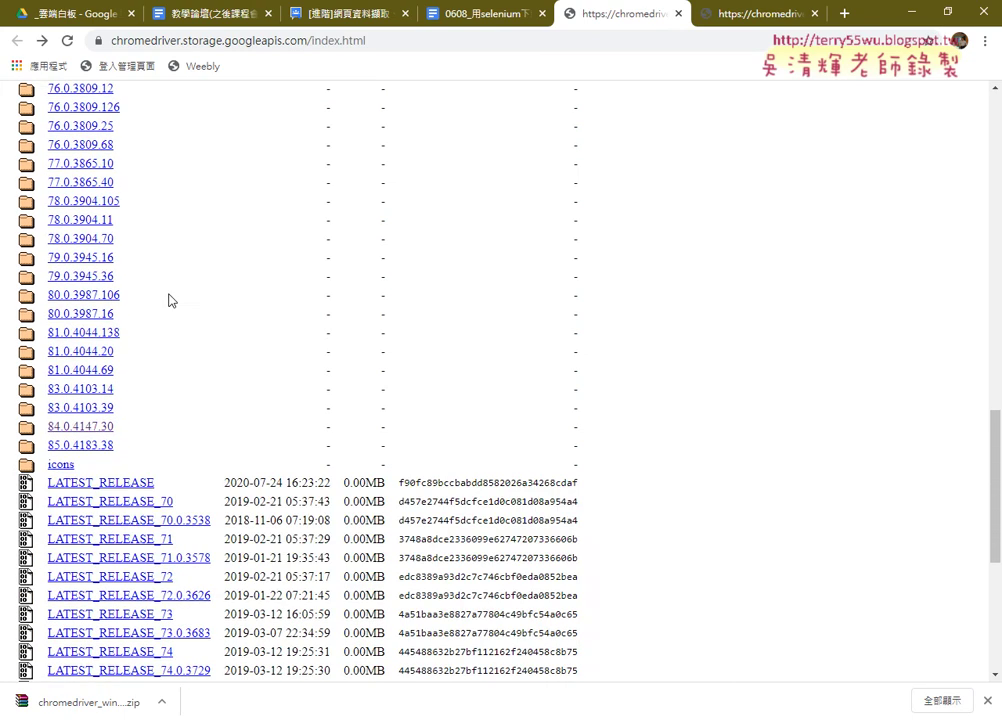
{"action": "scroll", "coordinate": [150, 295], "scroll_direction": "down", "scroll_amount": 3}
{"action": "left_click", "coordinate": [80, 284]}
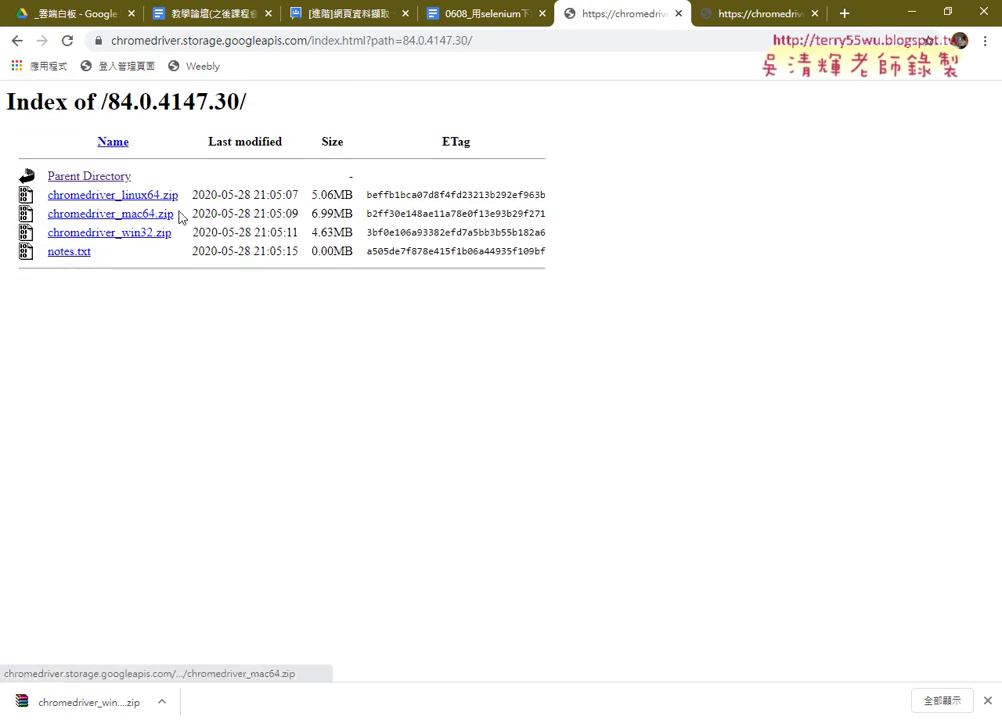
{"action": "left_click_drag", "start_coordinate": [174, 214], "coordinate": [49, 217]}
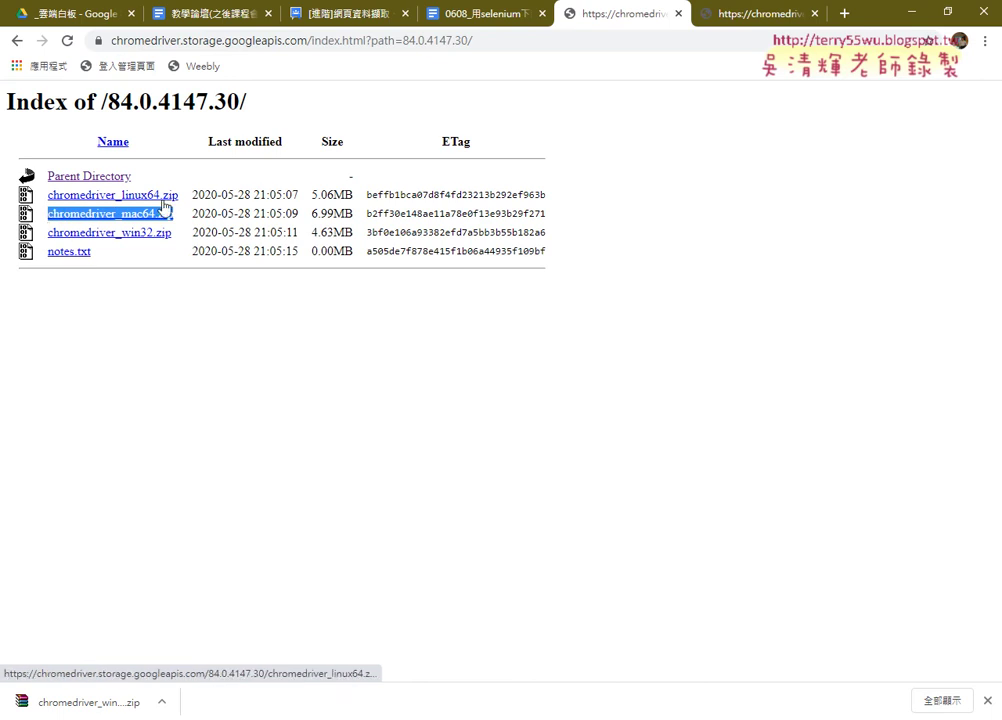
{"action": "left_click_drag", "start_coordinate": [174, 195], "coordinate": [181, 203]}
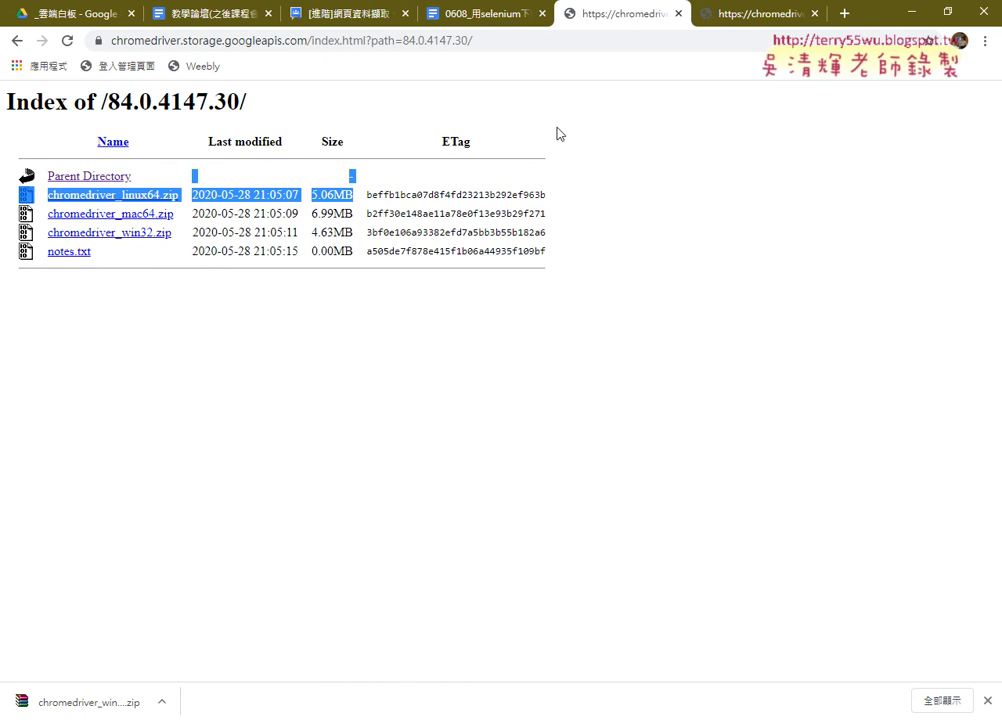
Back in the Selenium notes, select the whole code block from driver.close() to the first line.
{"action": "left_click", "coordinate": [494, 16]}
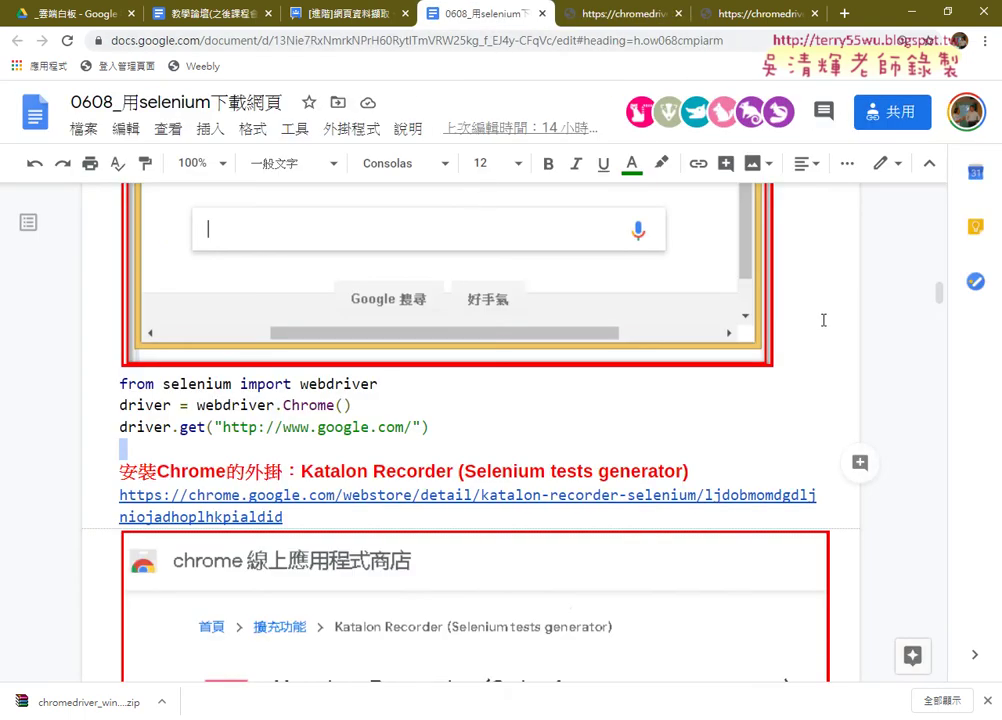
{"action": "scroll", "coordinate": [825, 315], "scroll_direction": "down", "scroll_amount": 1}
{"action": "scroll", "coordinate": [822, 310], "scroll_direction": "down", "scroll_amount": 2}
{"action": "scroll", "coordinate": [817, 321], "scroll_direction": "down", "scroll_amount": 3}
{"action": "scroll", "coordinate": [817, 321], "scroll_direction": "up", "scroll_amount": 1}
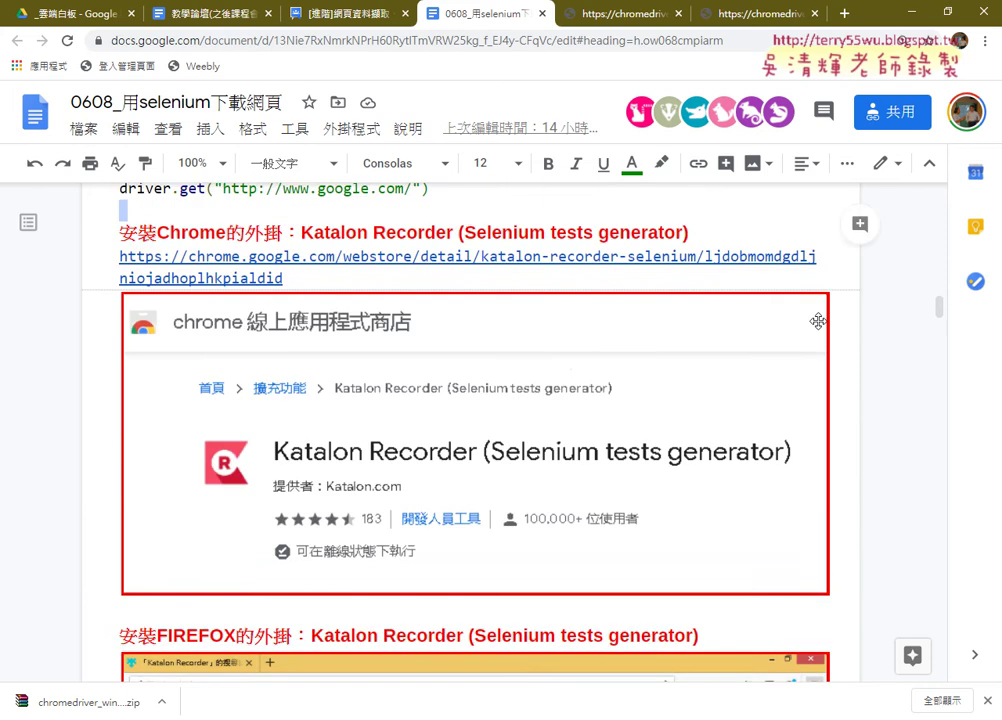
{"action": "scroll", "coordinate": [819, 320], "scroll_direction": "up", "scroll_amount": 1}
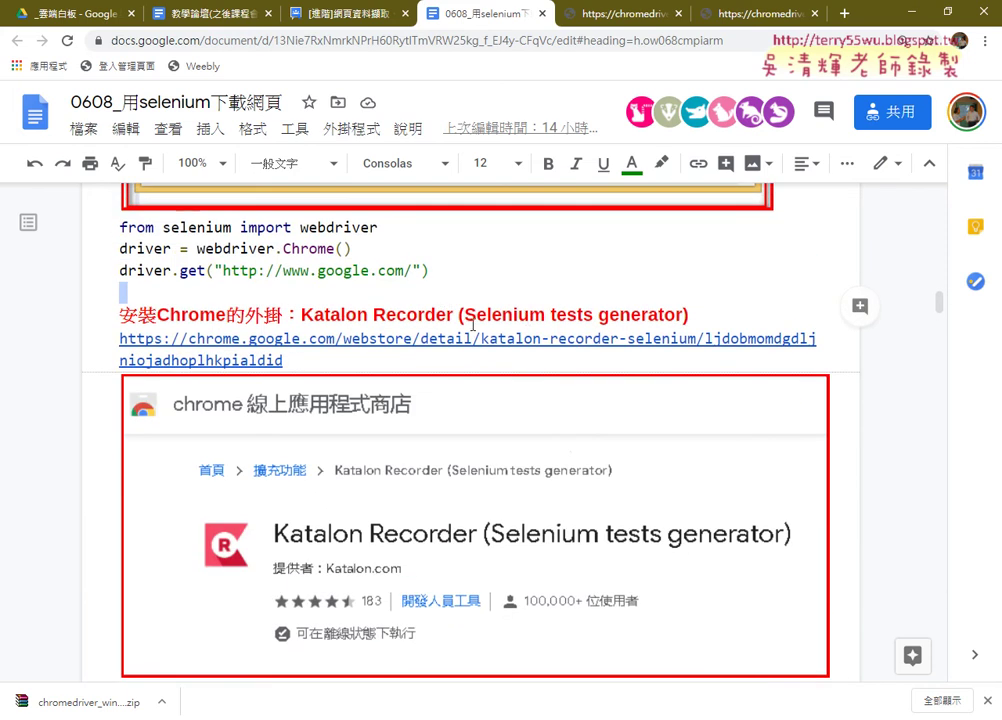
{"action": "scroll", "coordinate": [478, 315], "scroll_direction": "down", "scroll_amount": 5}
{"action": "scroll", "coordinate": [484, 323], "scroll_direction": "down", "scroll_amount": 3}
{"action": "scroll", "coordinate": [484, 323], "scroll_direction": "down", "scroll_amount": 5}
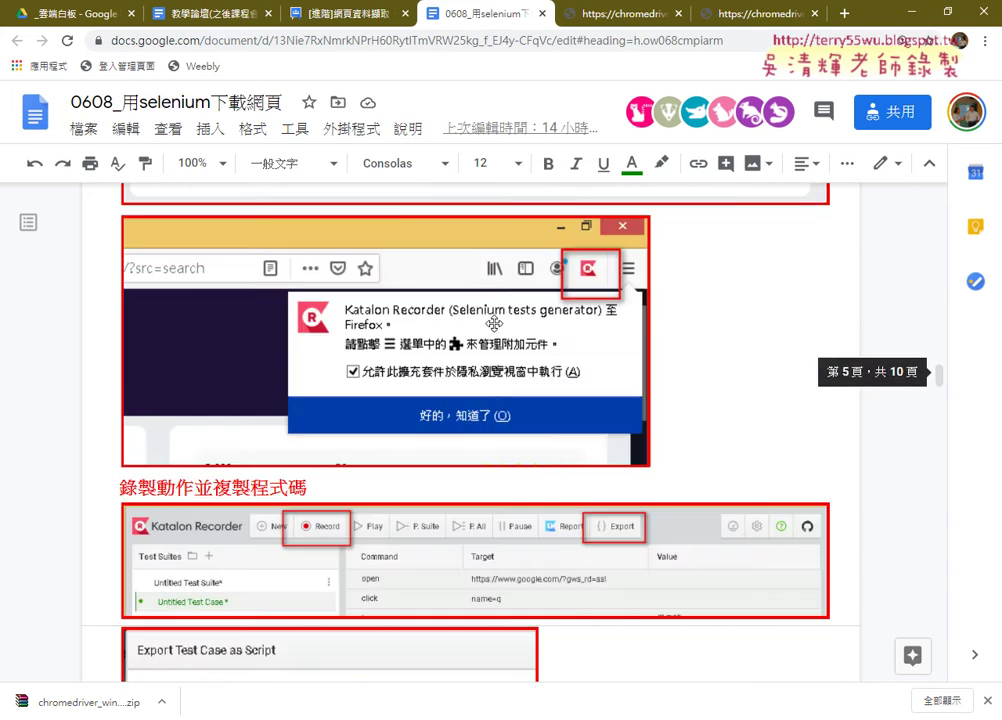
{"action": "scroll", "coordinate": [519, 320], "scroll_direction": "down", "scroll_amount": 5}
{"action": "scroll", "coordinate": [510, 323], "scroll_direction": "down", "scroll_amount": 5}
{"action": "scroll", "coordinate": [505, 326], "scroll_direction": "down", "scroll_amount": 5}
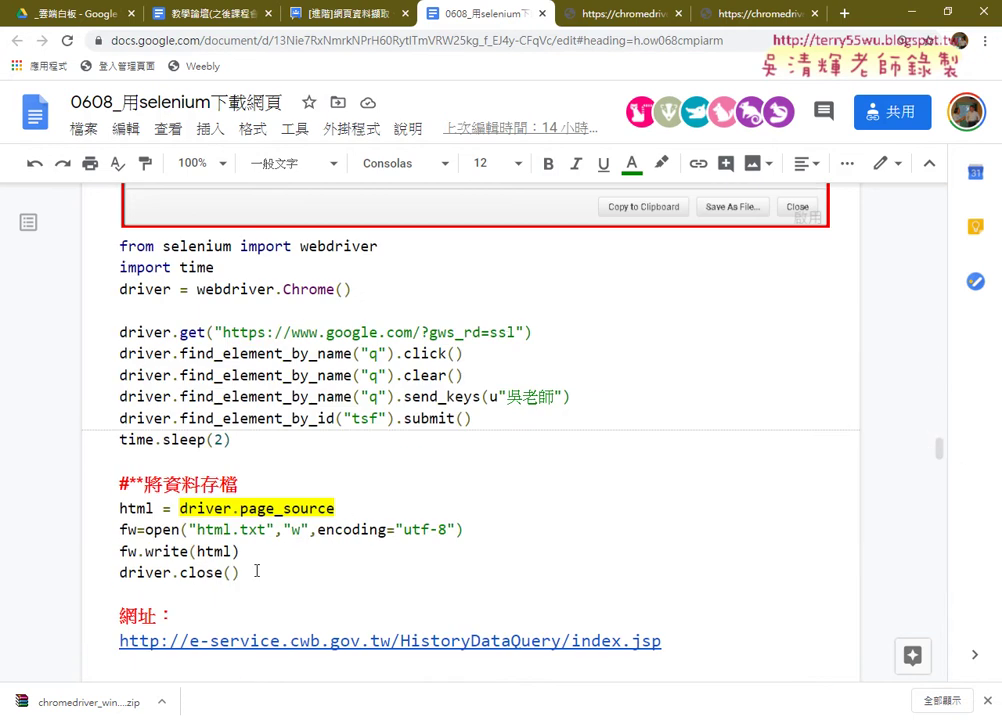
{"action": "left_click_drag", "start_coordinate": [240, 573], "coordinate": [105, 200]}
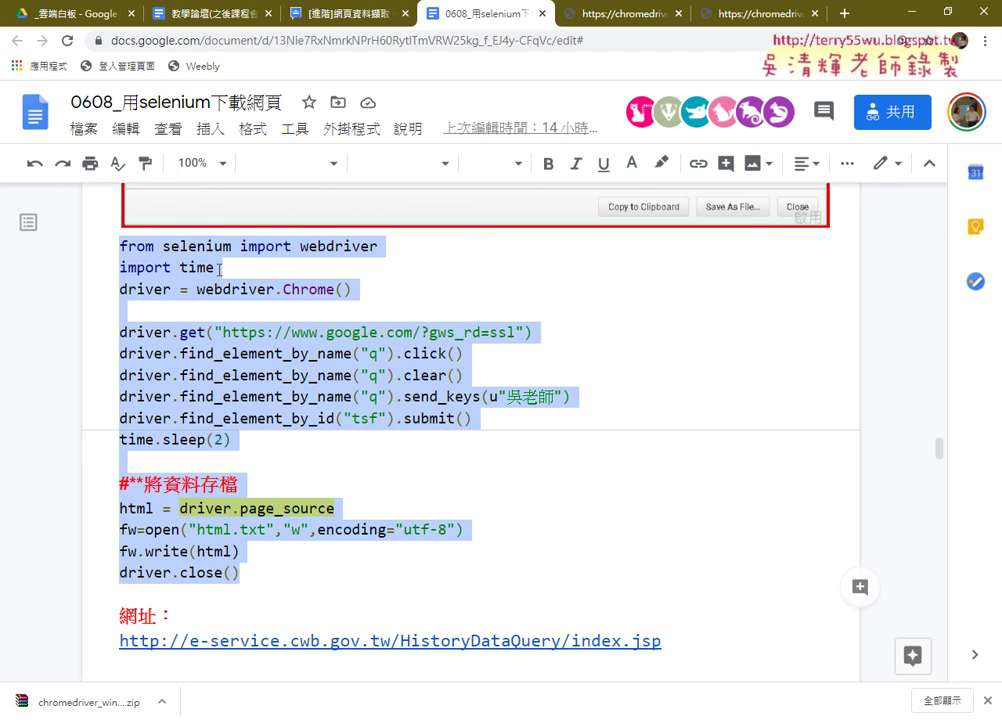
{"action": "left_click", "coordinate": [272, 456]}
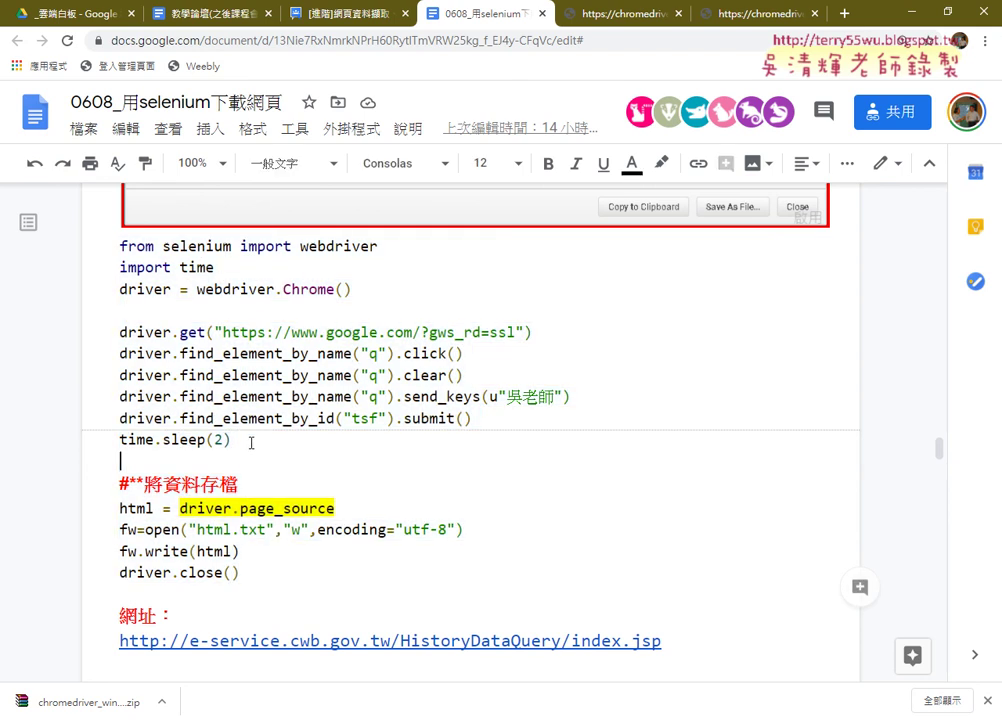
{"action": "left_click_drag", "start_coordinate": [233, 440], "coordinate": [115, 441]}
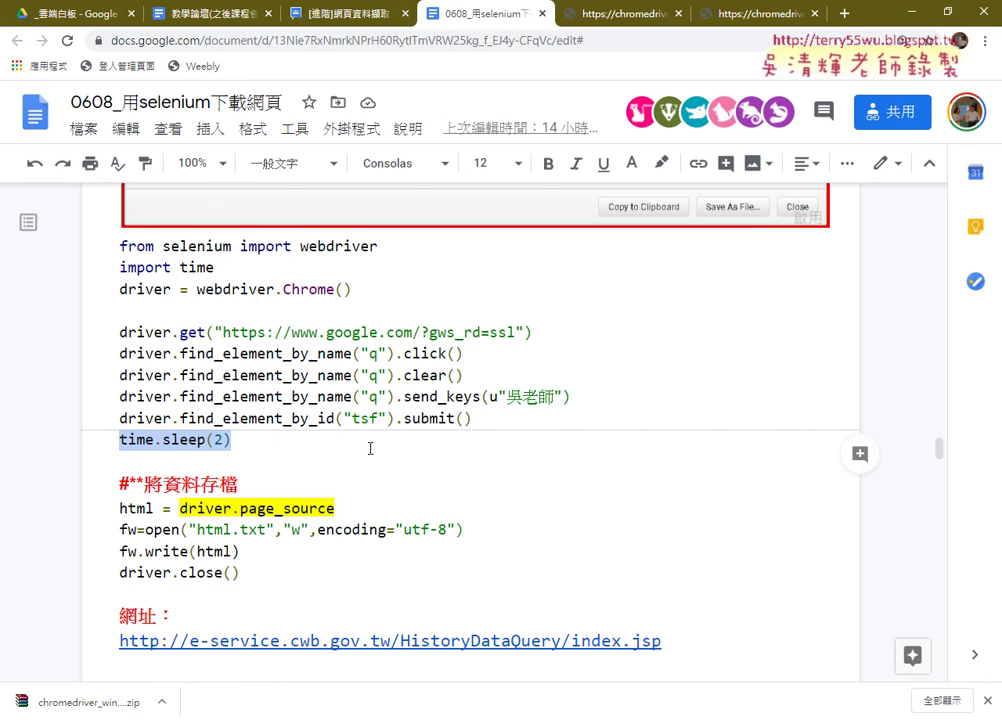
{"action": "scroll", "coordinate": [380, 440], "scroll_direction": "down", "scroll_amount": 1}
{"action": "left_click", "coordinate": [343, 432]}
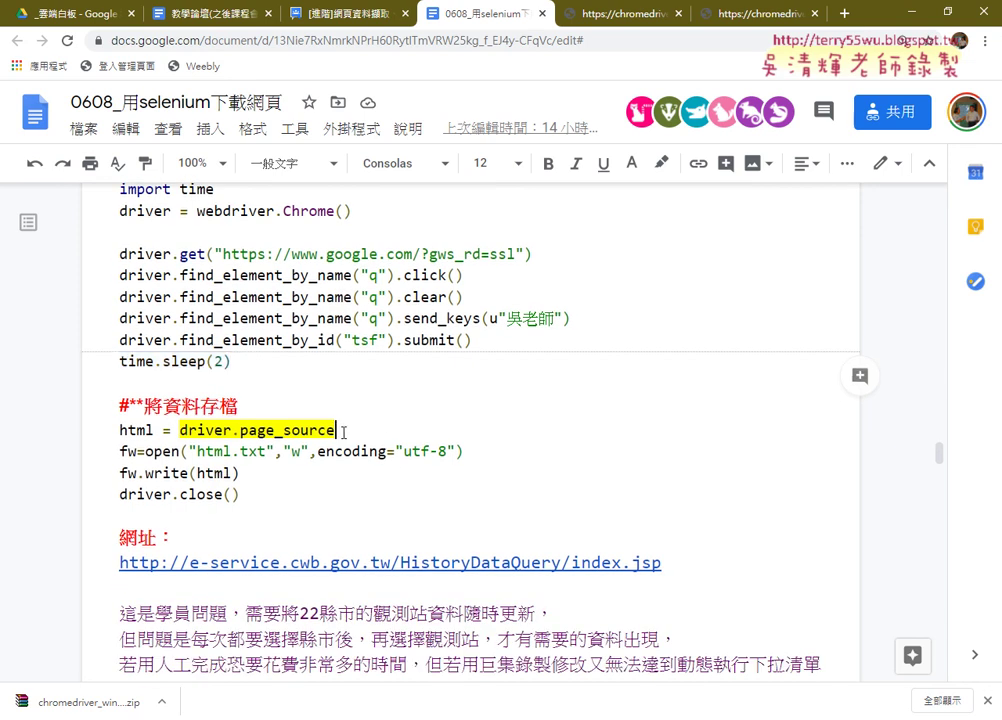
{"action": "key", "text": "shift+Left"}
{"action": "key", "text": "shift+Left"}
{"action": "key", "text": "shift+Left"}
{"action": "key", "text": "shift+Left"}
{"action": "key", "text": "shift+Left"}
{"action": "key", "text": "shift+Left"}
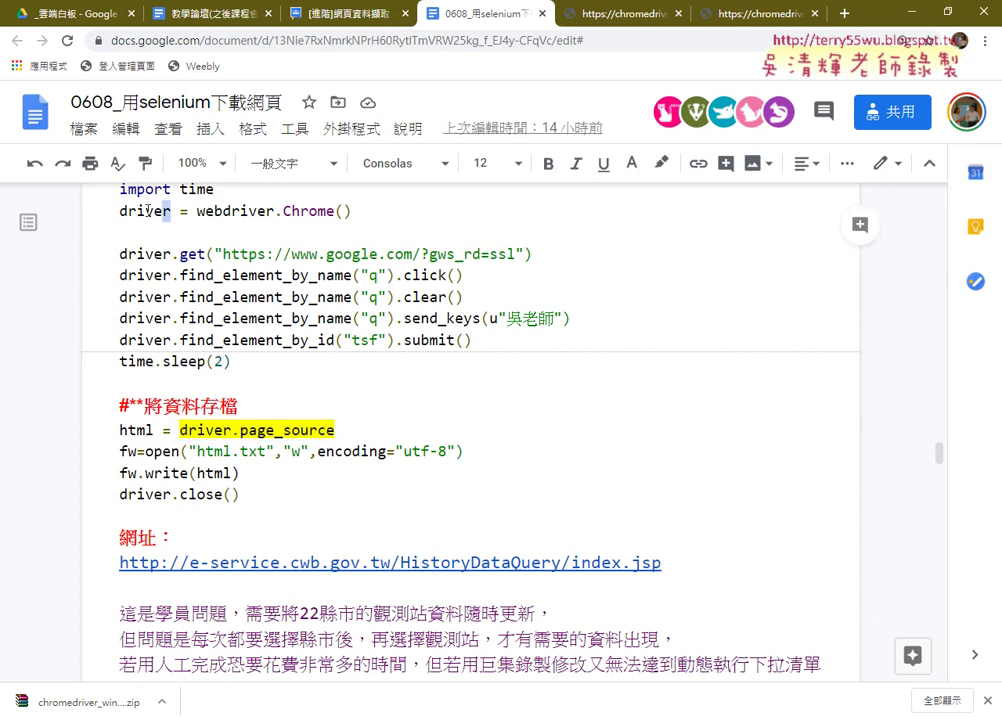
{"action": "left_click_drag", "start_coordinate": [172, 212], "coordinate": [119, 212]}
{"action": "left_click_drag", "start_coordinate": [197, 211], "coordinate": [361, 211]}
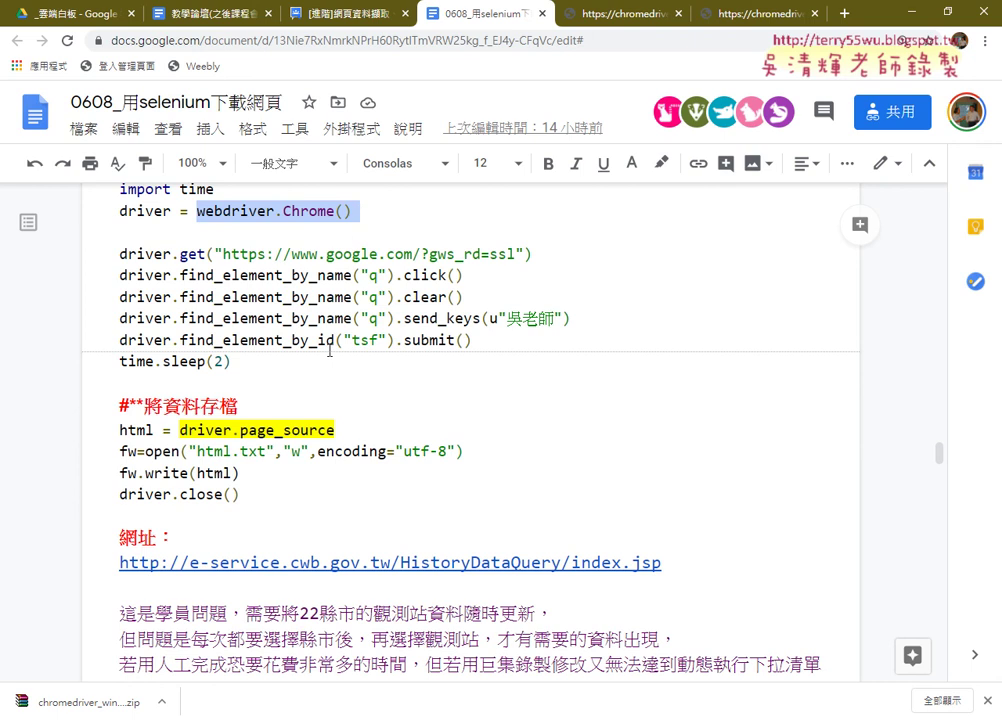
{"action": "left_click_drag", "start_coordinate": [233, 431], "coordinate": [335, 431]}
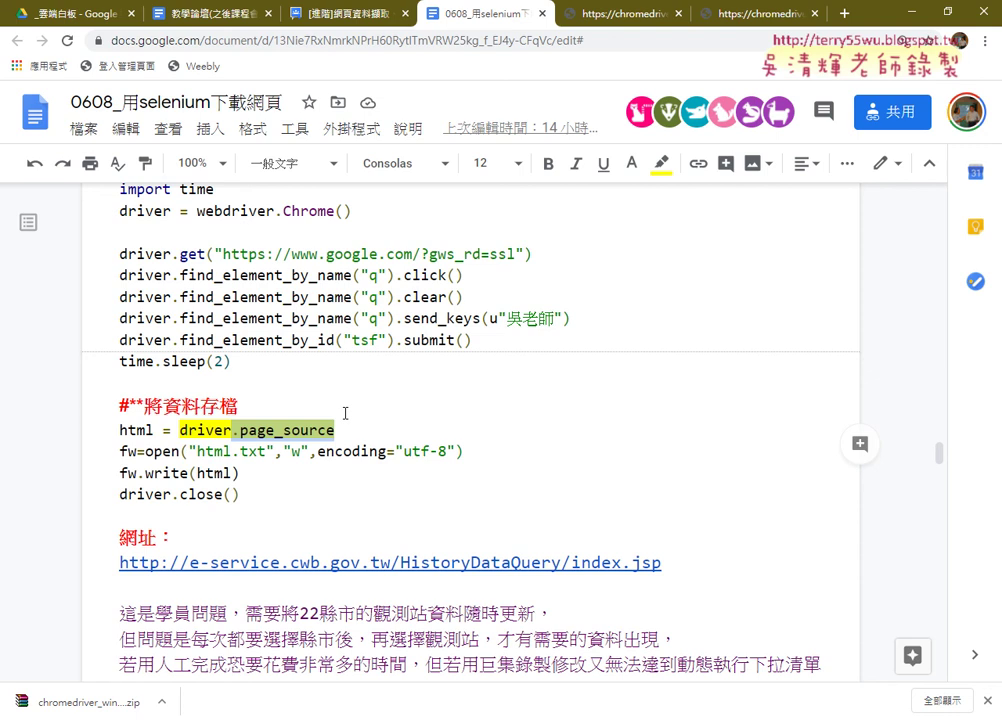
{"action": "double_click", "coordinate": [135, 430]}
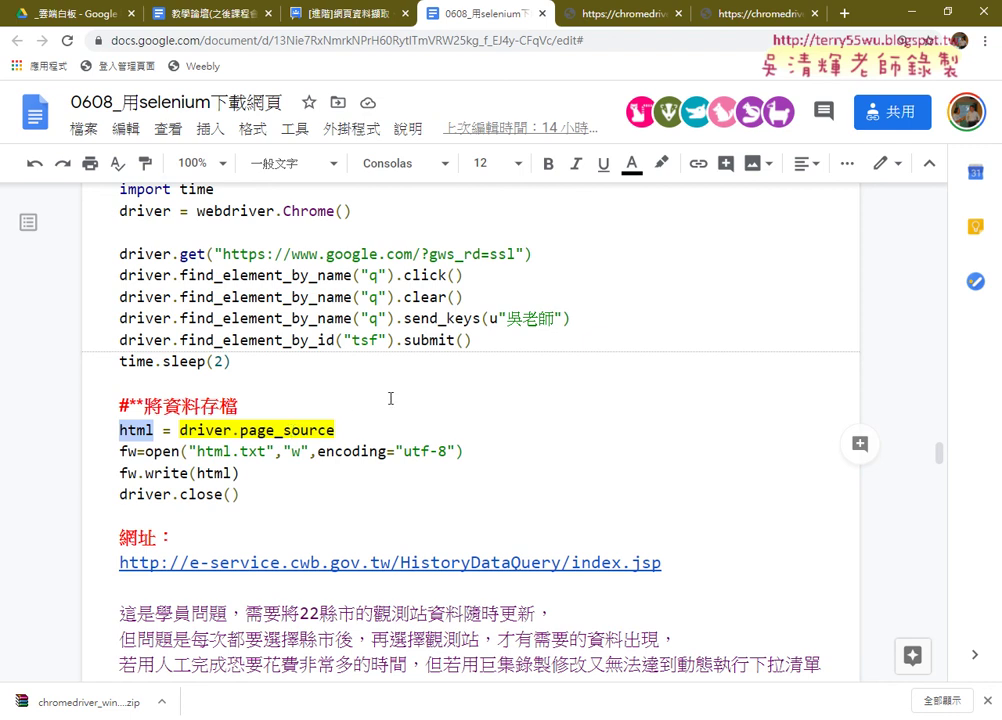
Select the word open in the fw line that writes html.txt.
{"action": "scroll", "coordinate": [391, 405], "scroll_direction": "down", "scroll_amount": 2}
{"action": "scroll", "coordinate": [391, 414], "scroll_direction": "down", "scroll_amount": 1}
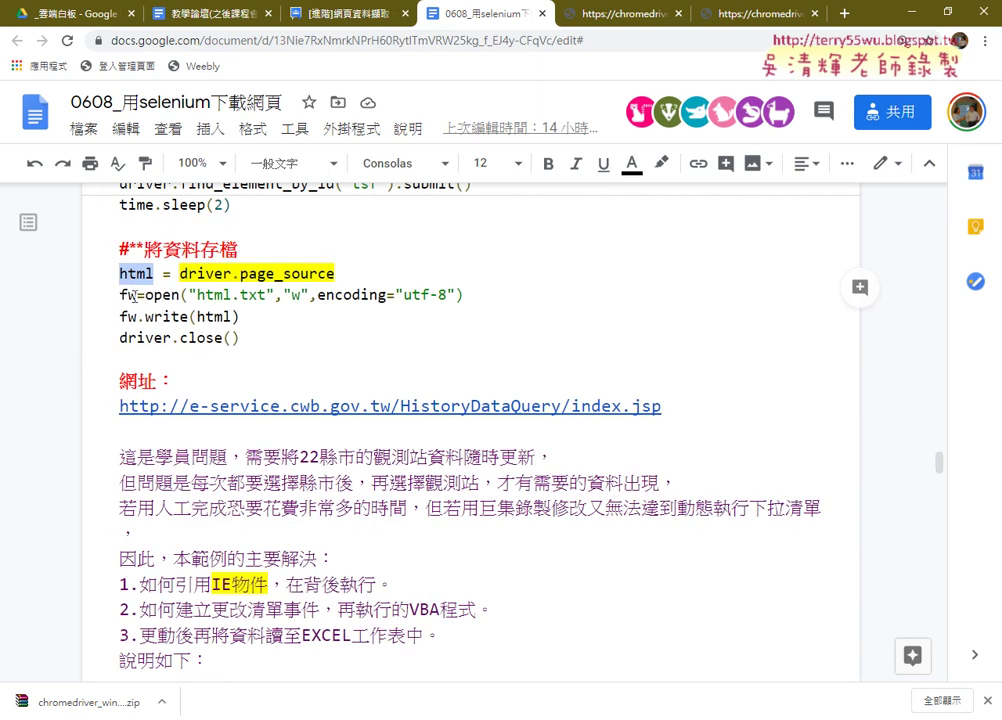
{"action": "left_click_drag", "start_coordinate": [145, 295], "coordinate": [477, 297]}
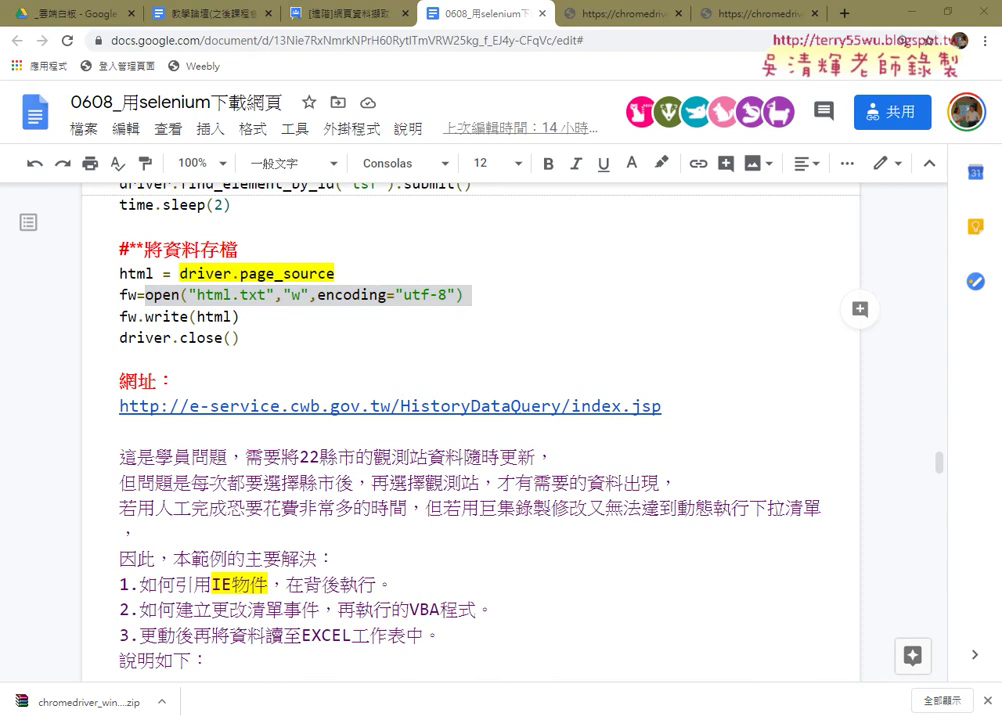
Uncomment the page-saving lines 10–13 of the script with Ctrl+/.
{"action": "left_click", "coordinate": [268, 648]}
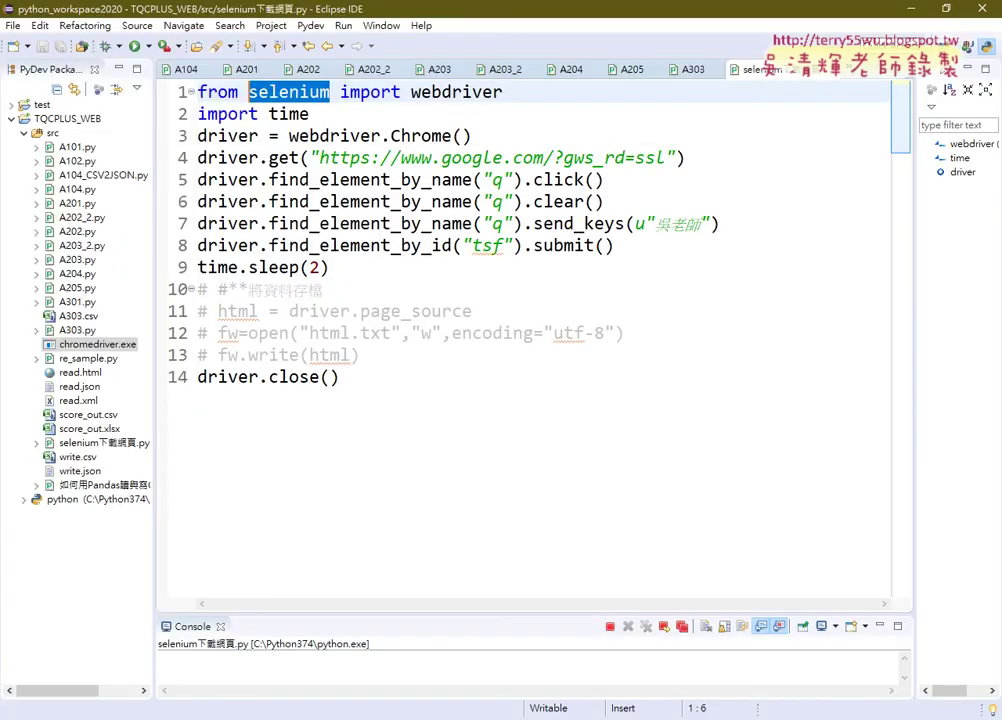
{"action": "left_click_drag", "start_coordinate": [407, 366], "coordinate": [185, 295]}
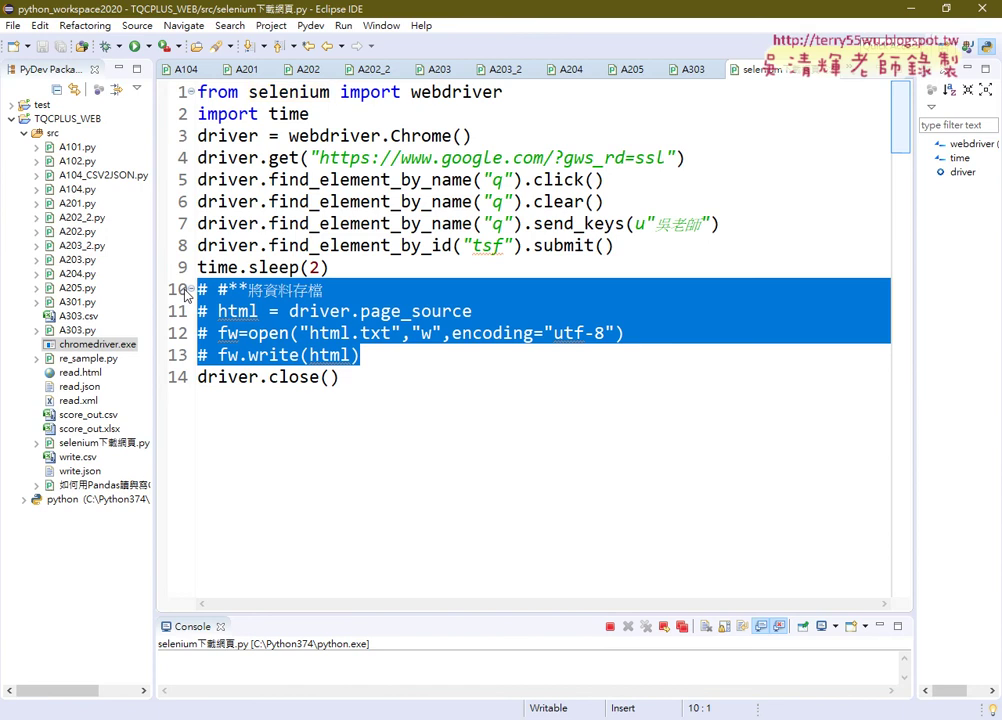
{"action": "key", "text": "ctrl+slash"}
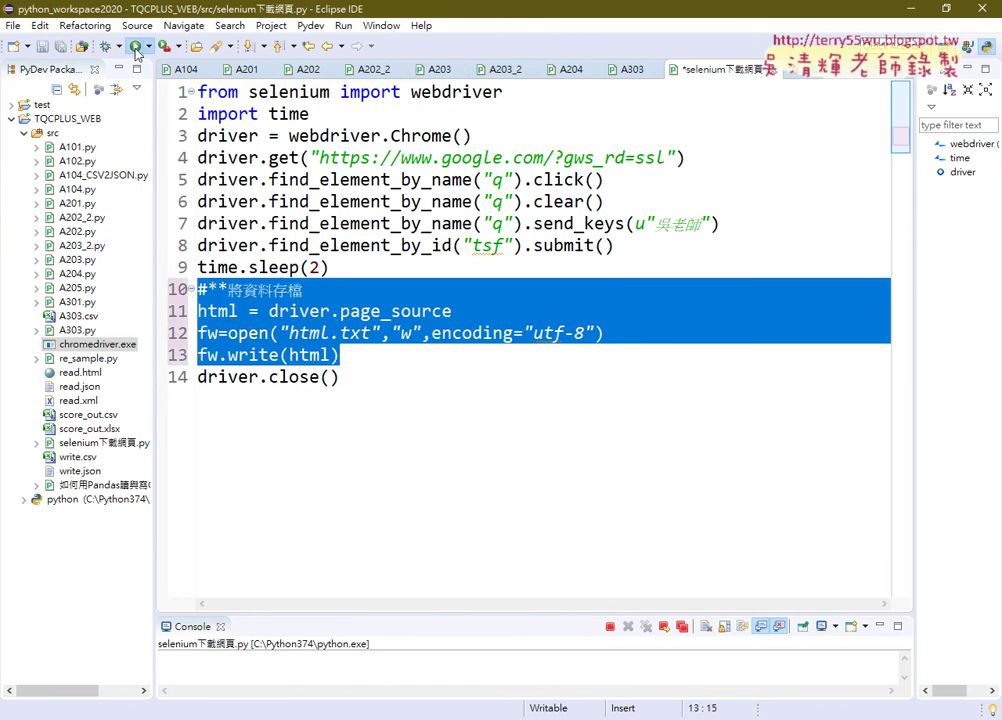
Save and run the script, then refresh src so html.txt appears.
{"action": "left_click", "coordinate": [134, 46]}
{"action": "left_click", "coordinate": [493, 431]}
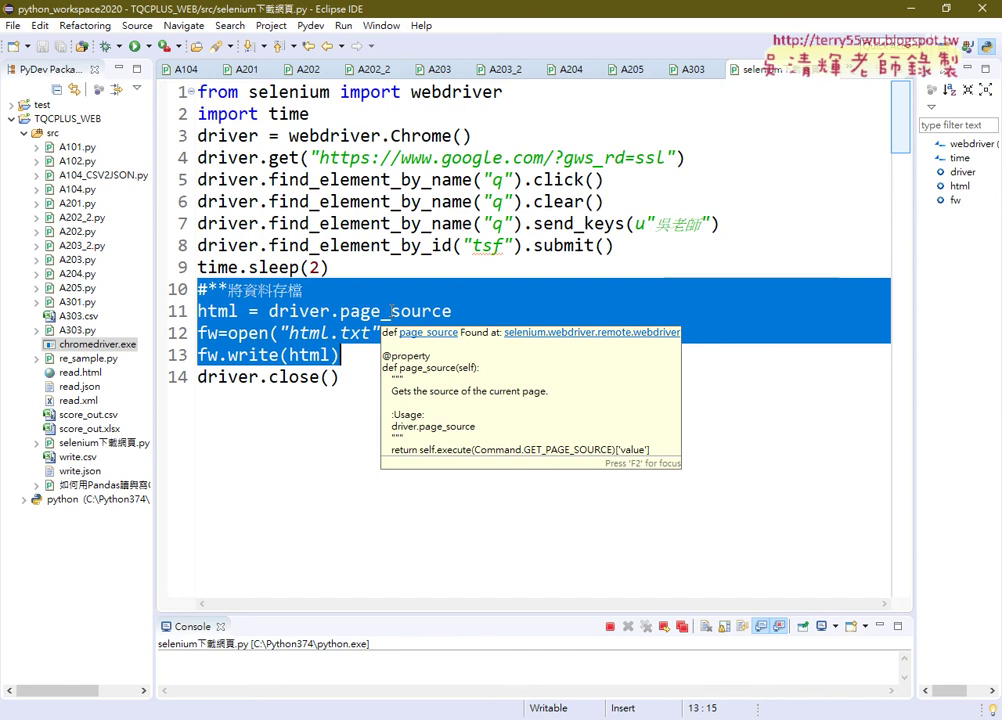
{"action": "left_click", "coordinate": [320, 333]}
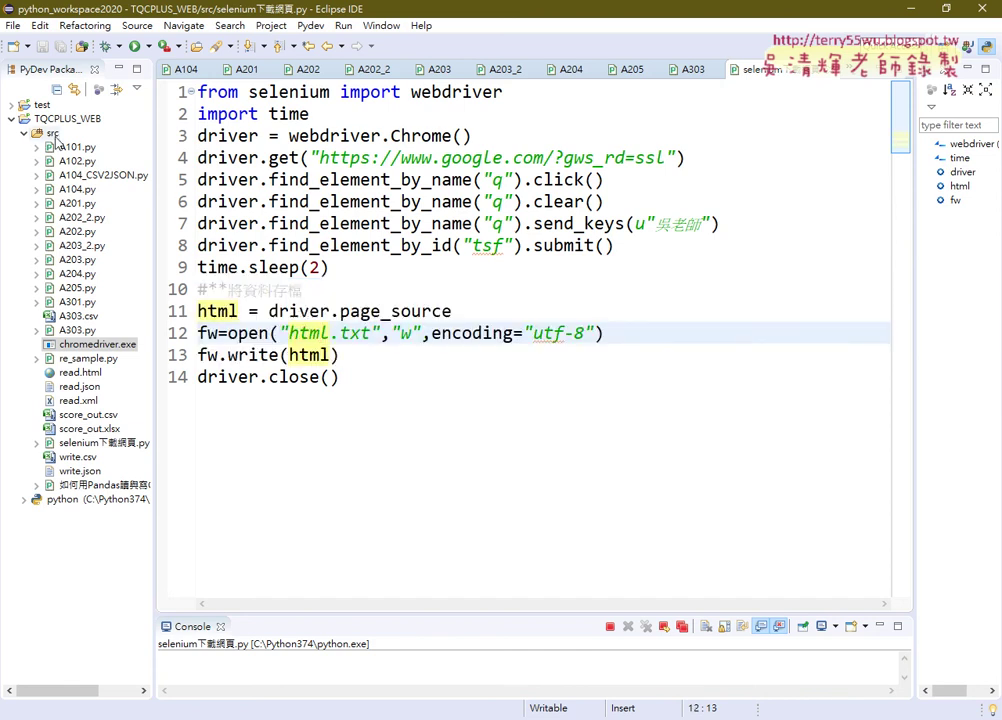
{"action": "right_click", "coordinate": [53, 134]}
{"action": "left_click", "coordinate": [120, 342]}
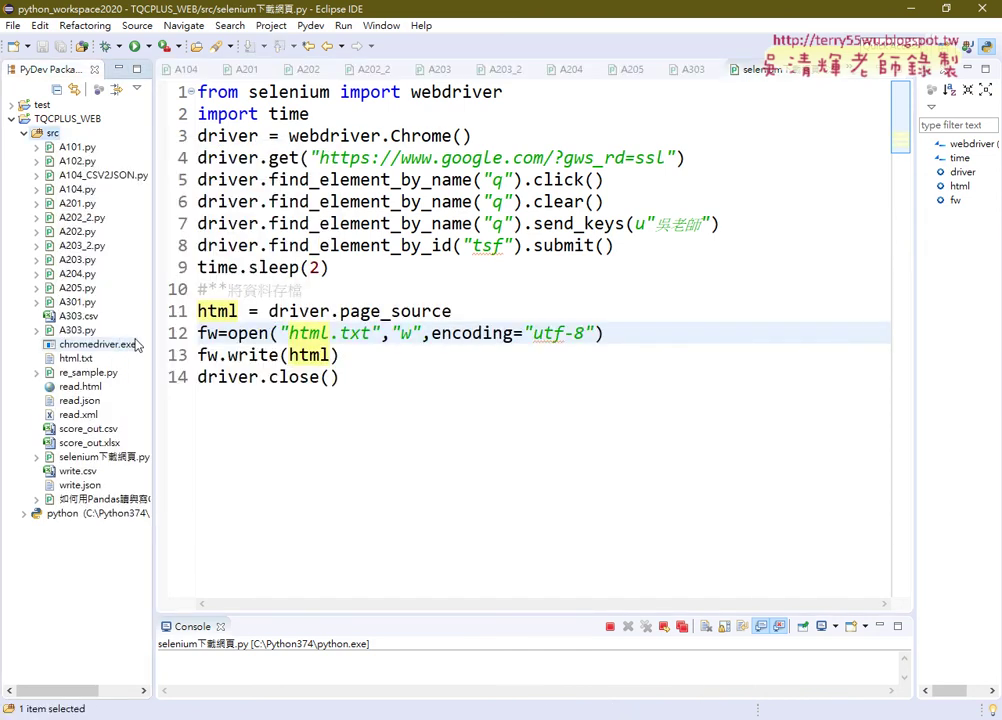
Open html.txt, look through the saved Google page source, then close it.
{"action": "double_click", "coordinate": [75, 357]}
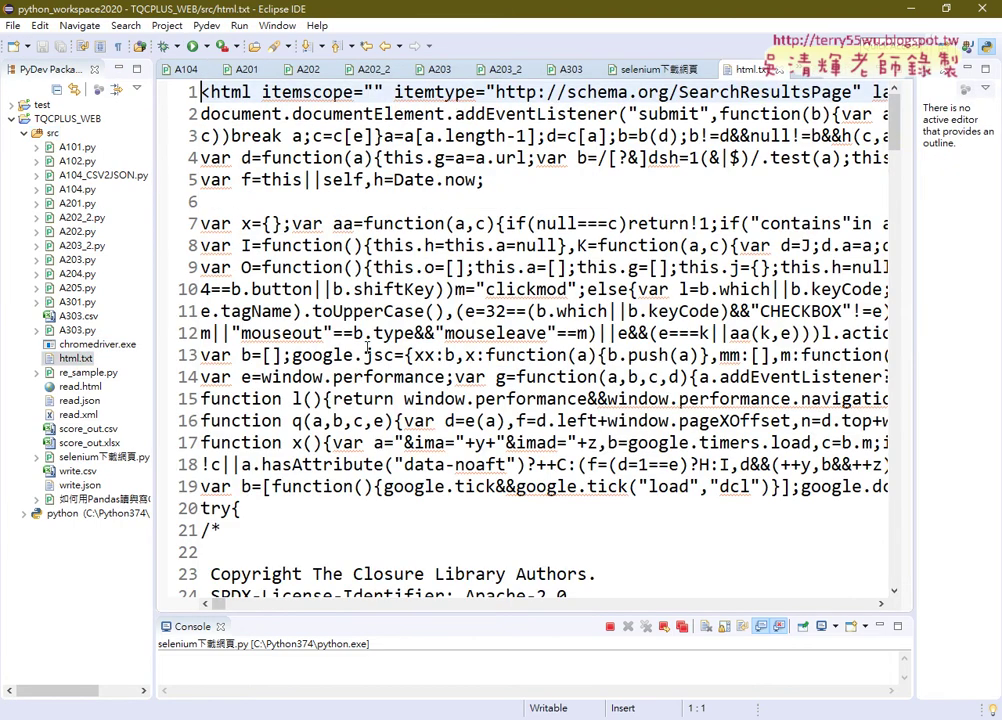
{"action": "scroll", "coordinate": [360, 375], "scroll_direction": "down", "scroll_amount": 4}
{"action": "scroll", "coordinate": [360, 375], "scroll_direction": "down", "scroll_amount": 8}
{"action": "scroll", "coordinate": [400, 320], "scroll_direction": "down", "scroll_amount": 8}
{"action": "scroll", "coordinate": [419, 301], "scroll_direction": "down", "scroll_amount": 8}
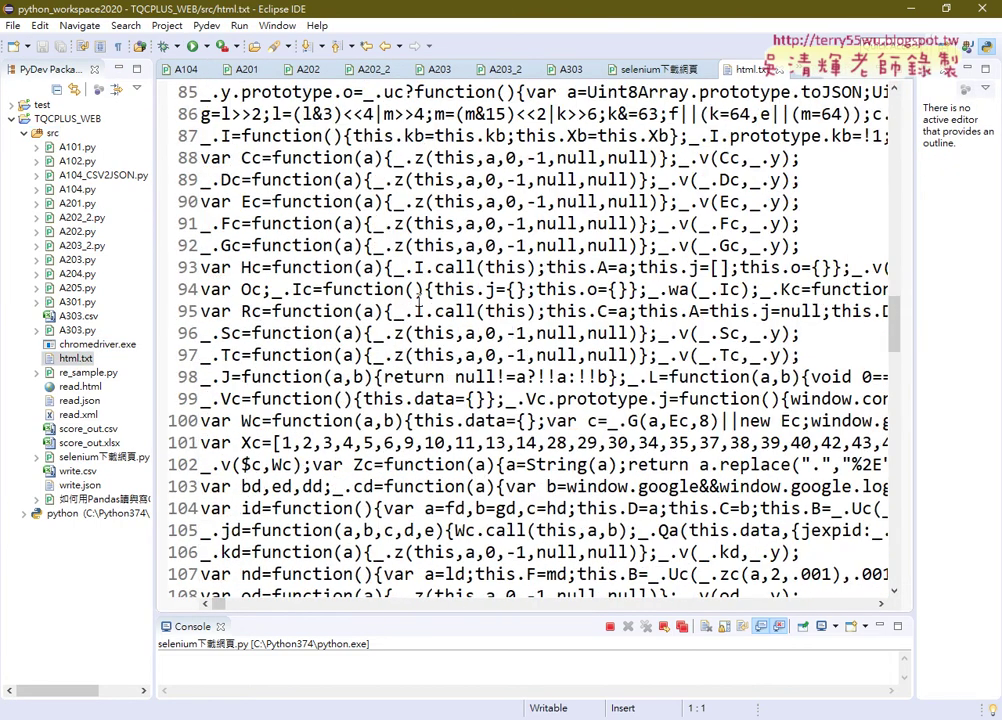
{"action": "scroll", "coordinate": [419, 301], "scroll_direction": "down", "scroll_amount": 4}
{"action": "scroll", "coordinate": [419, 301], "scroll_direction": "down", "scroll_amount": 12}
{"action": "scroll", "coordinate": [419, 301], "scroll_direction": "down", "scroll_amount": 8}
{"action": "scroll", "coordinate": [419, 301], "scroll_direction": "down", "scroll_amount": 8}
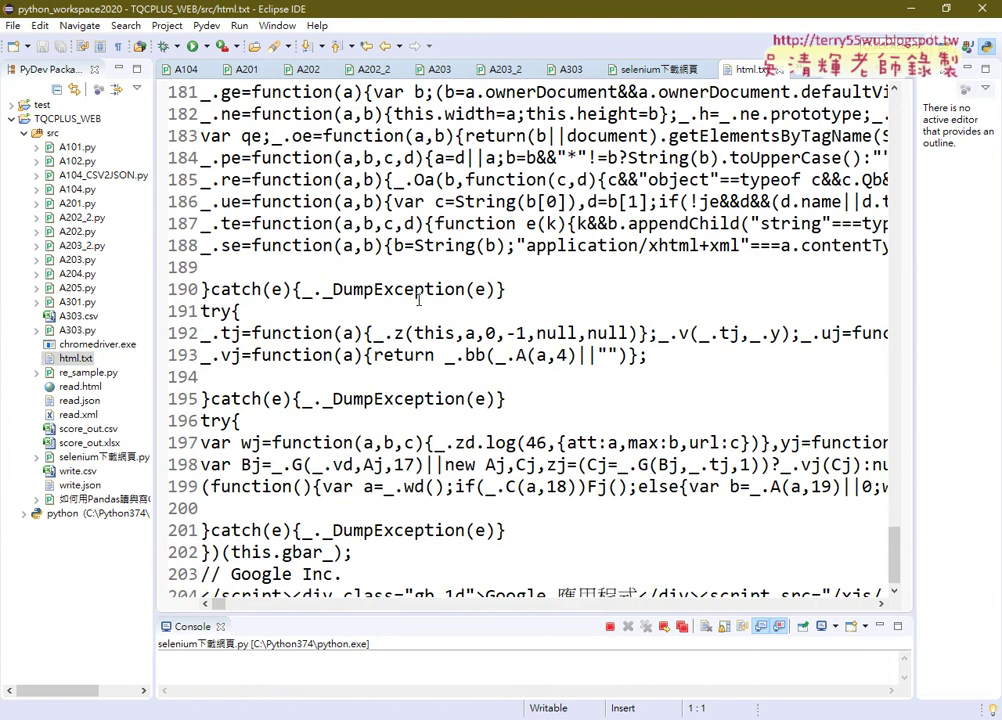
{"action": "scroll", "coordinate": [419, 300], "scroll_direction": "up", "scroll_amount": 6}
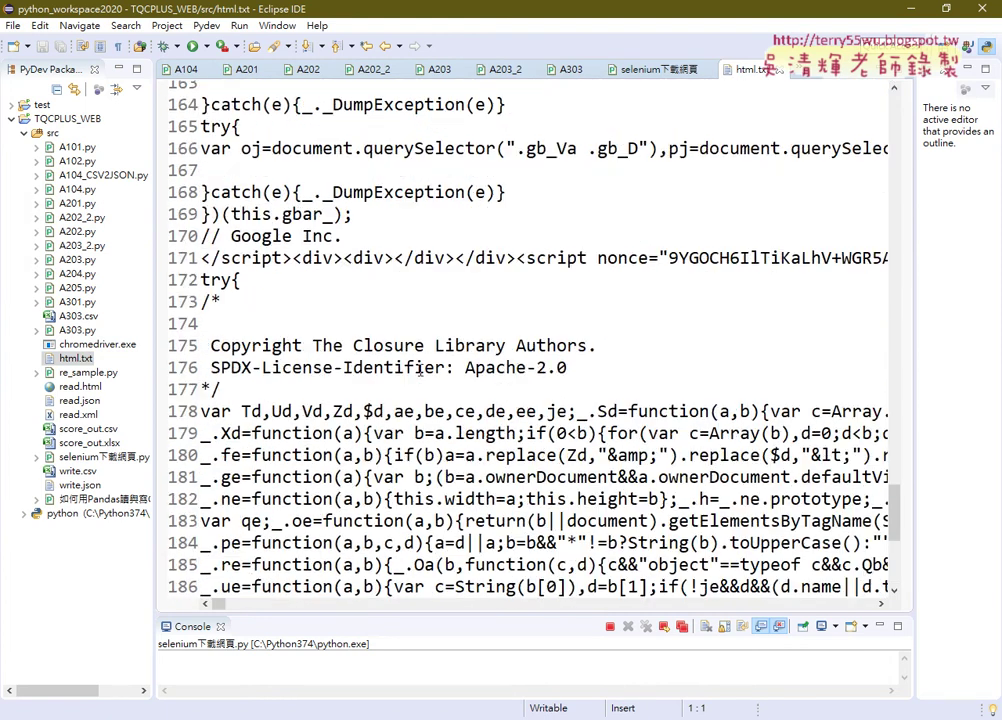
{"action": "scroll", "coordinate": [419, 300], "scroll_direction": "up", "scroll_amount": 9}
{"action": "scroll", "coordinate": [419, 340], "scroll_direction": "up", "scroll_amount": 8}
{"action": "scroll", "coordinate": [419, 370], "scroll_direction": "up", "scroll_amount": 18}
{"action": "scroll", "coordinate": [419, 370], "scroll_direction": "up", "scroll_amount": 5}
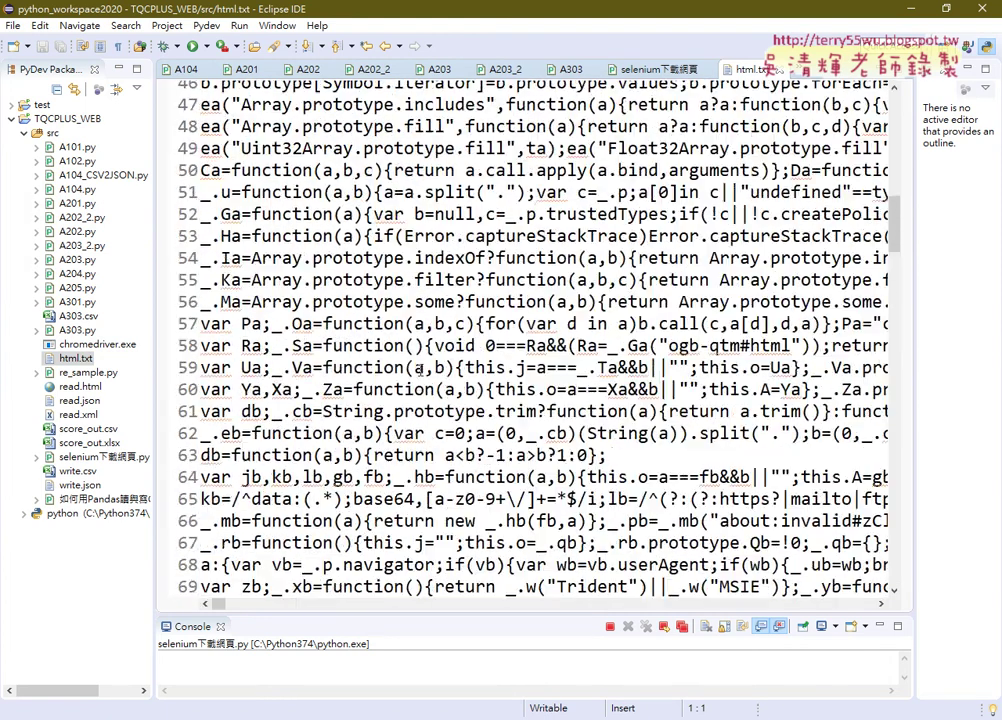
{"action": "scroll", "coordinate": [419, 370], "scroll_direction": "up", "scroll_amount": 8}
{"action": "scroll", "coordinate": [419, 373], "scroll_direction": "up", "scroll_amount": 5}
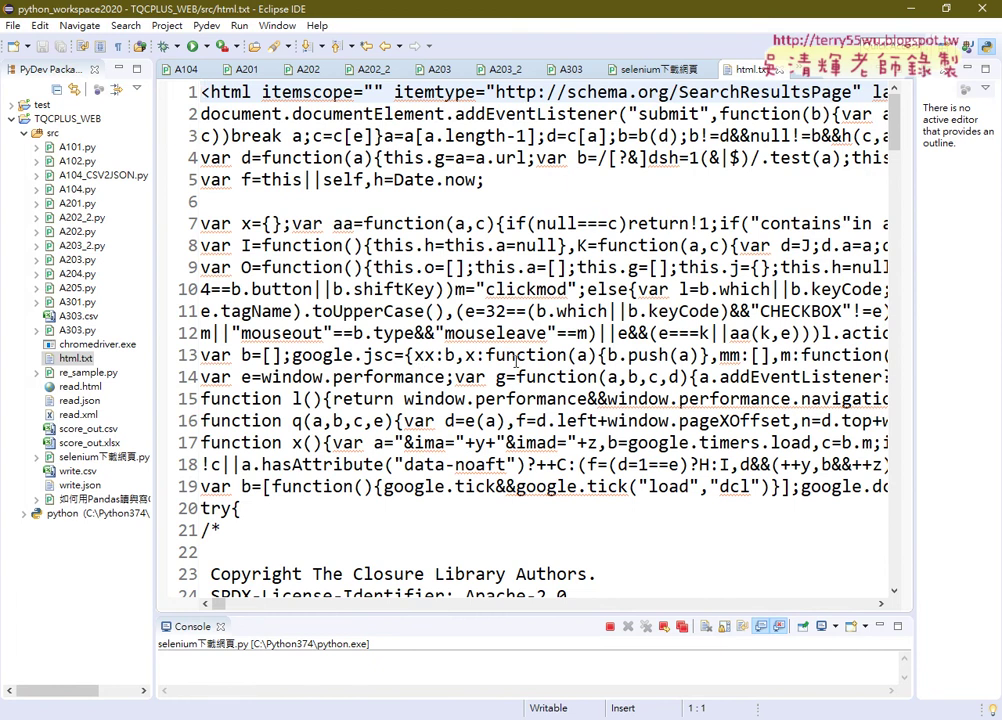
{"action": "left_click", "coordinate": [773, 70]}
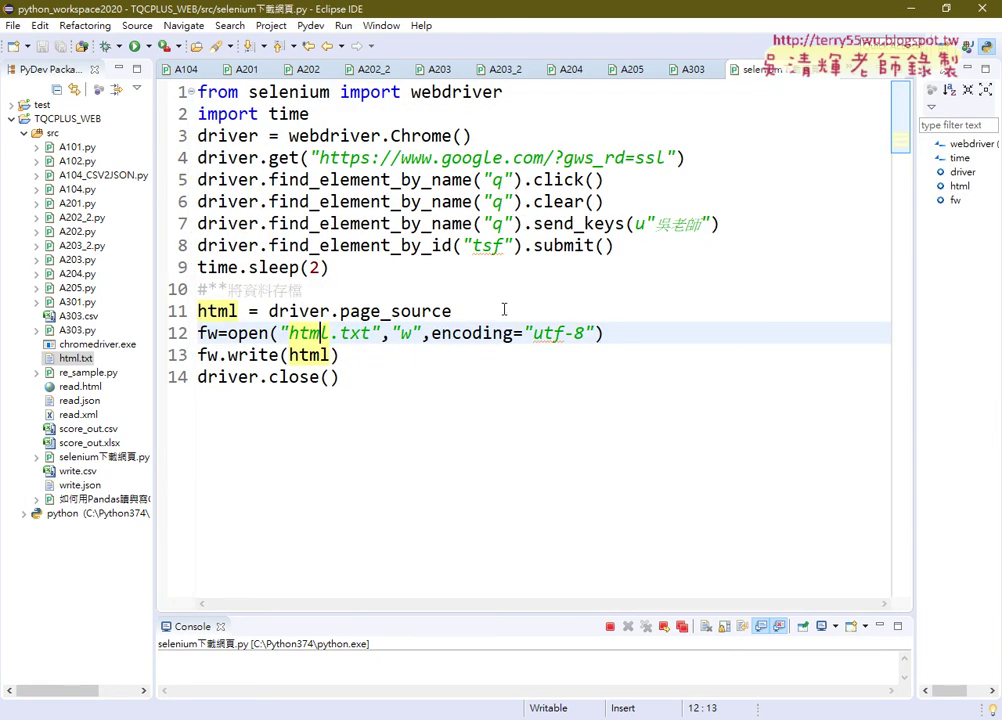
{"action": "left_click_drag", "start_coordinate": [452, 311], "coordinate": [268, 311]}
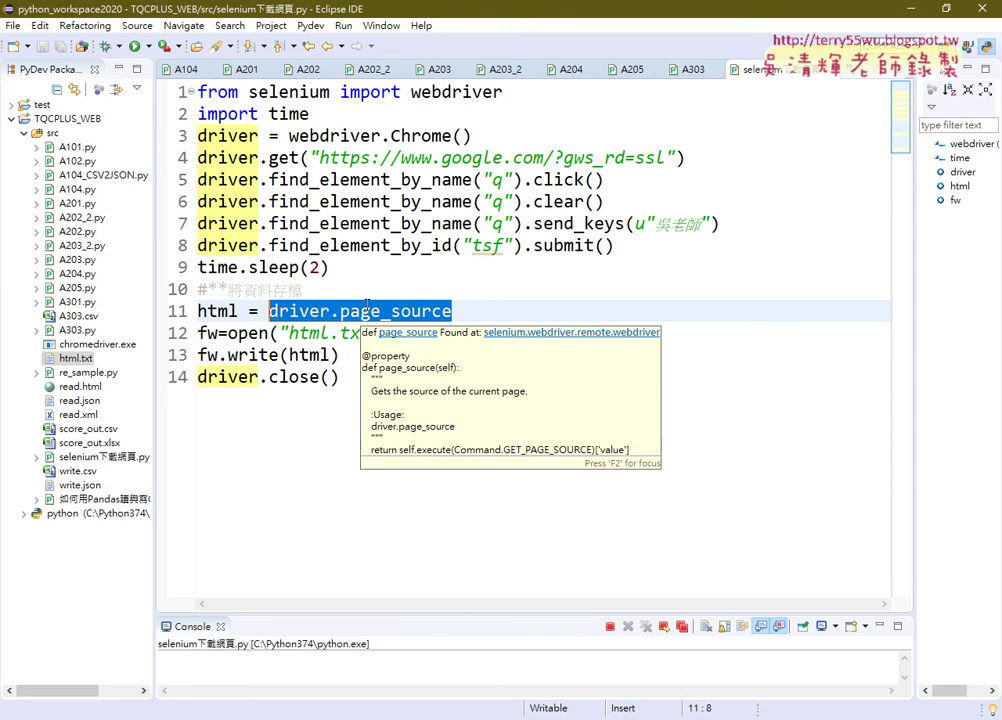
{"action": "left_click_drag", "start_coordinate": [615, 245], "coordinate": [196, 178]}
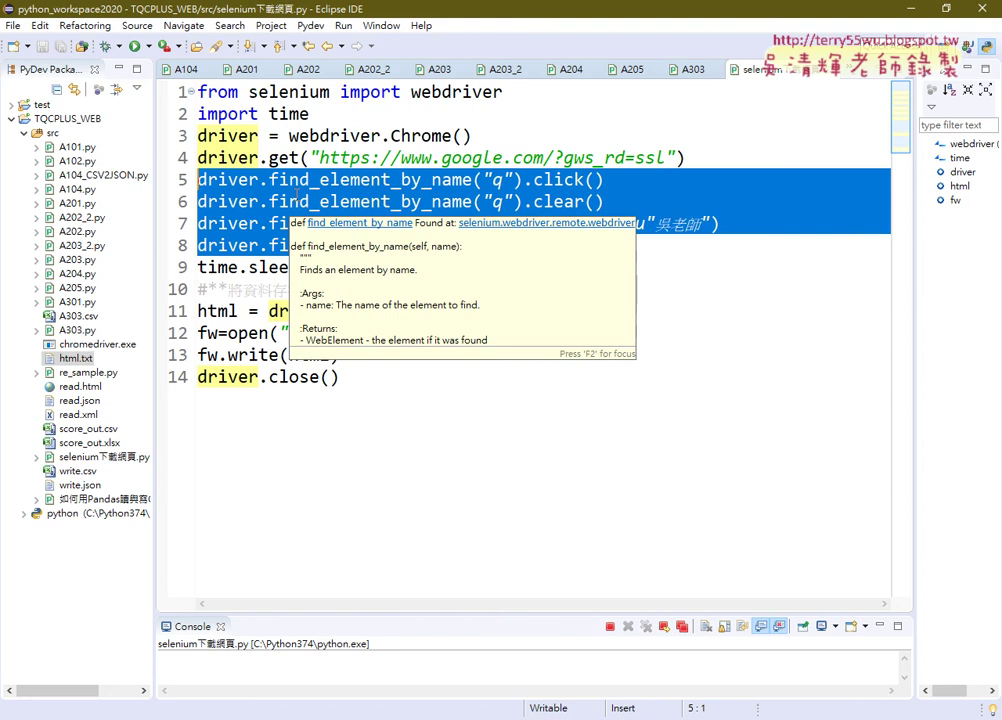
{"action": "double_click", "coordinate": [497, 180]}
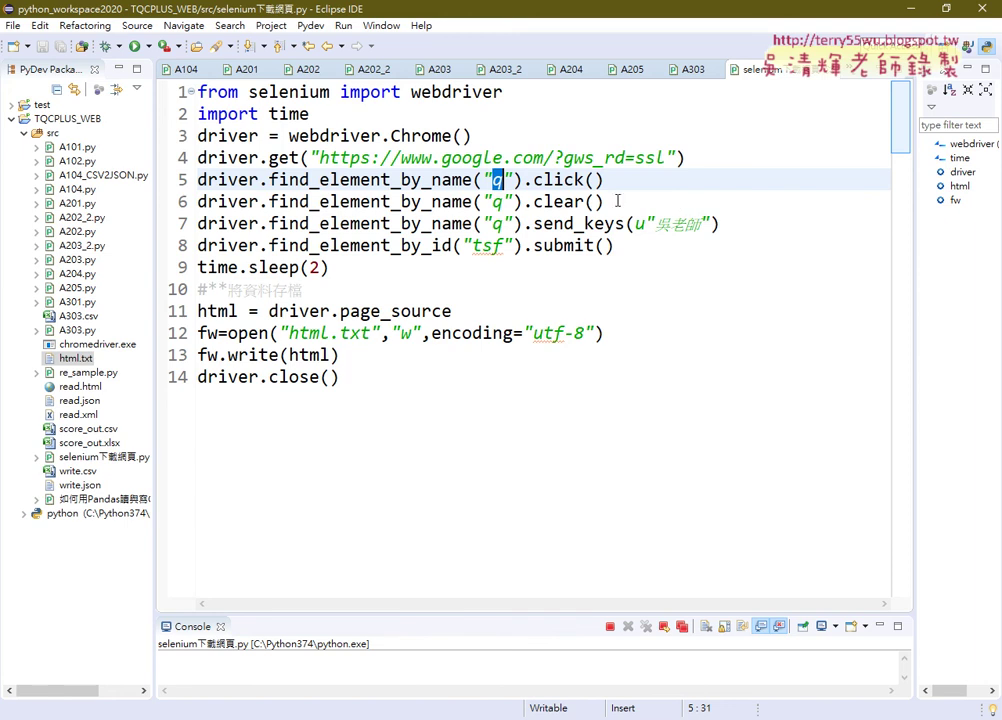
{"action": "left_click_drag", "start_coordinate": [604, 180], "coordinate": [523, 181]}
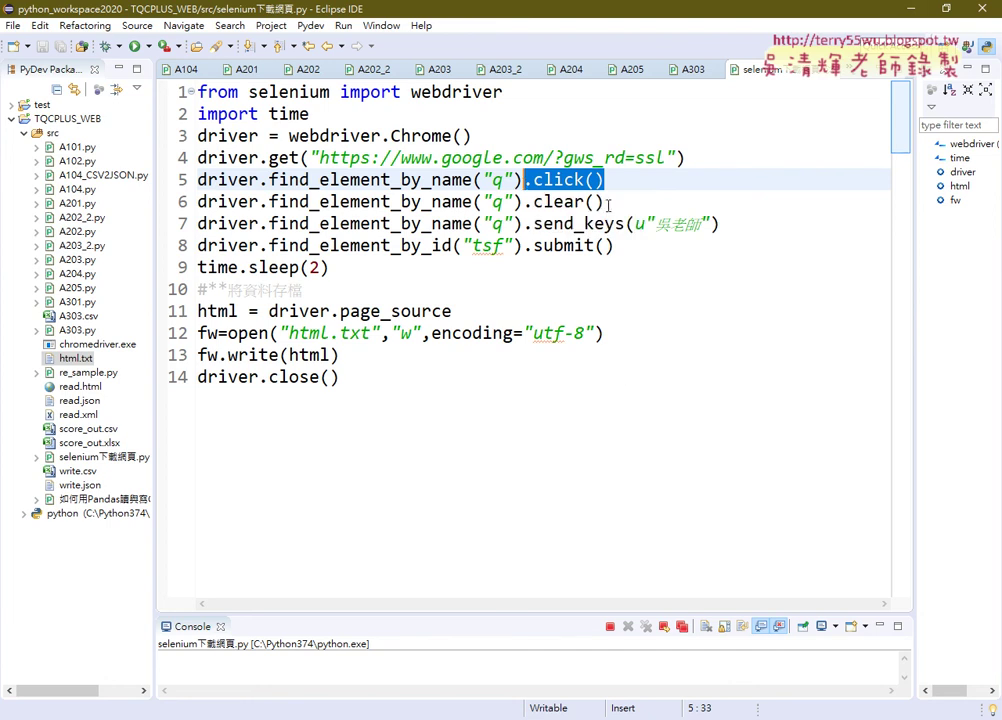
{"action": "mouse_move", "coordinate": [604, 202]}
{"action": "left_mouse_down"}
{"action": "mouse_move", "coordinate": [543, 224]}
{"action": "mouse_move", "coordinate": [524, 202]}
{"action": "left_mouse_up"}
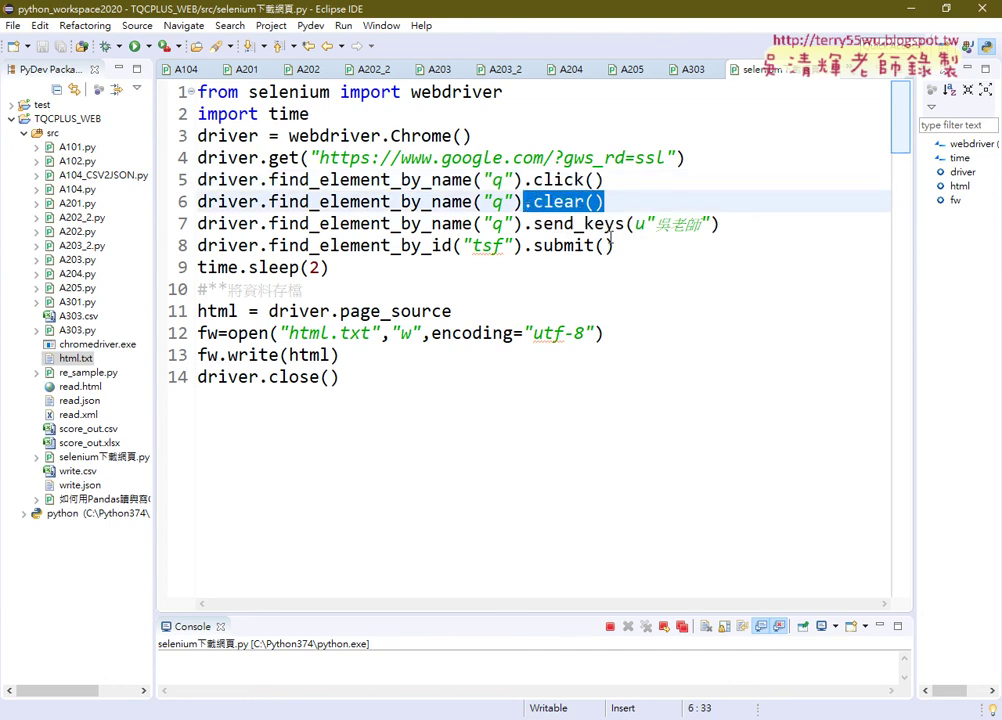
{"action": "left_click_drag", "start_coordinate": [654, 223], "coordinate": [715, 224]}
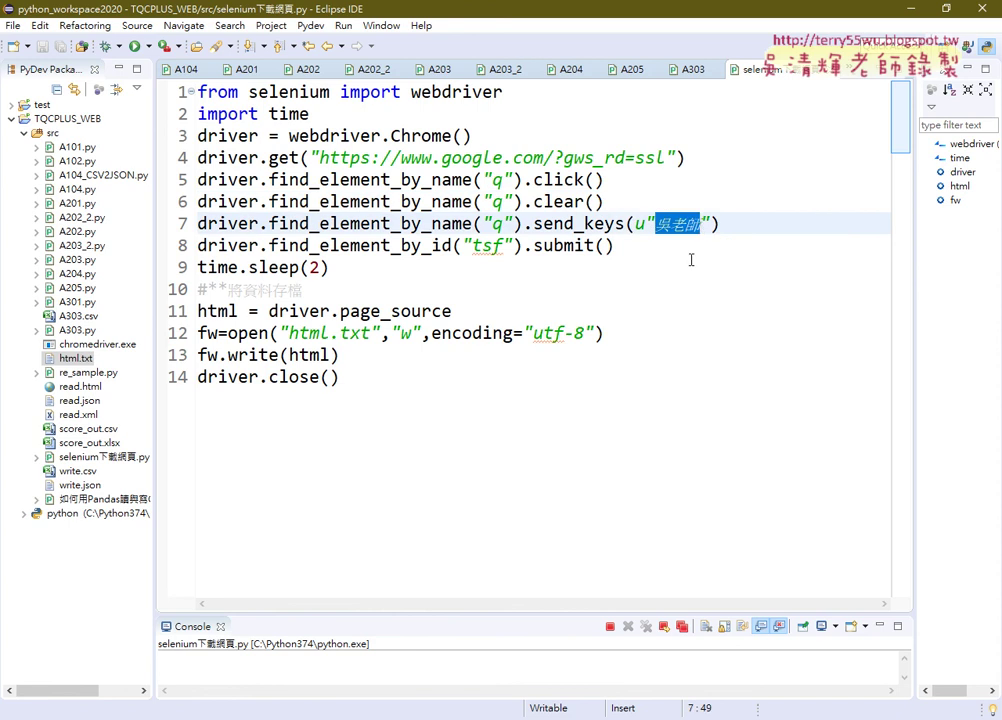
{"action": "left_click", "coordinate": [629, 248]}
{"action": "left_click_drag", "start_coordinate": [629, 248], "coordinate": [197, 182]}
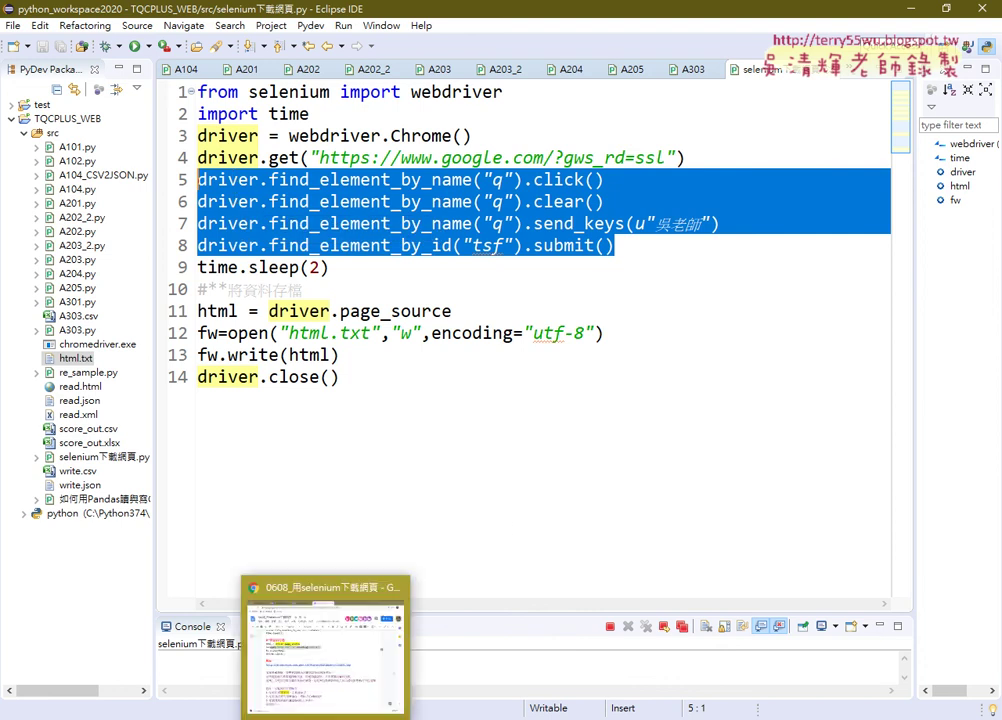
Bring the 0608_用selenium下載網頁 notes back in Chrome and open its three-dot menu.
{"action": "left_click", "coordinate": [336, 660]}
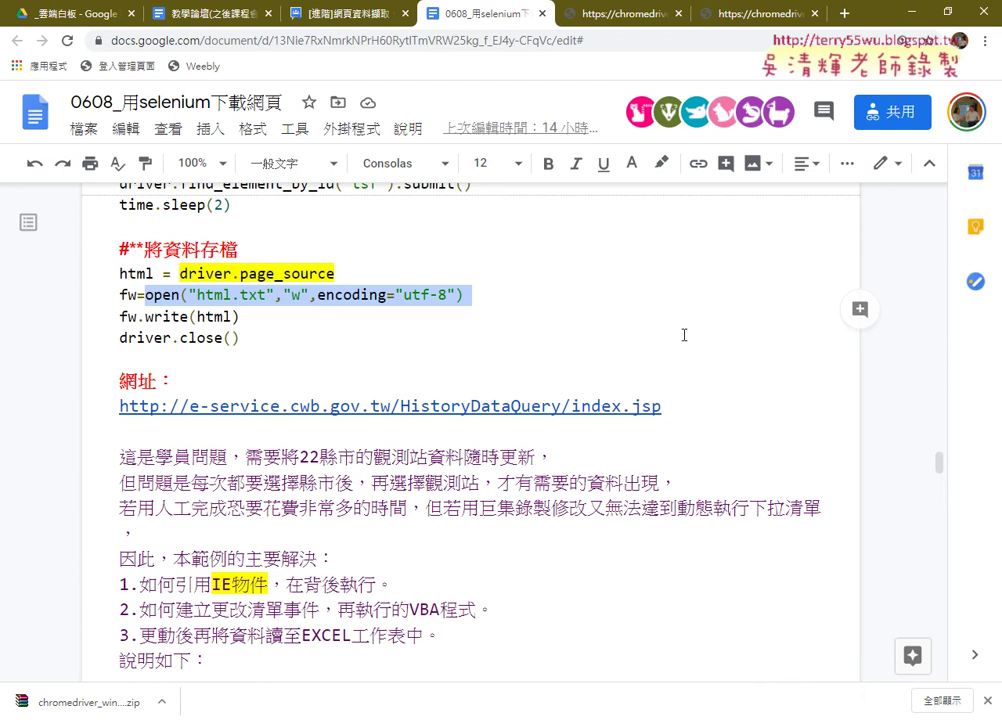
{"action": "left_click", "coordinate": [987, 46]}
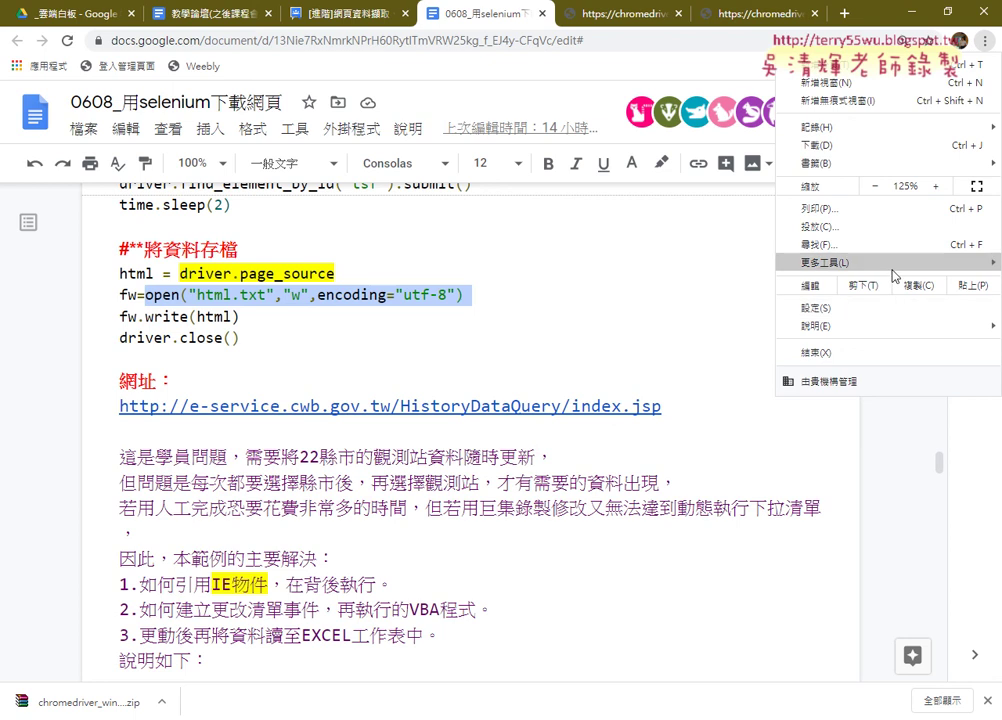
{"action": "mouse_move", "coordinate": [826, 262]}
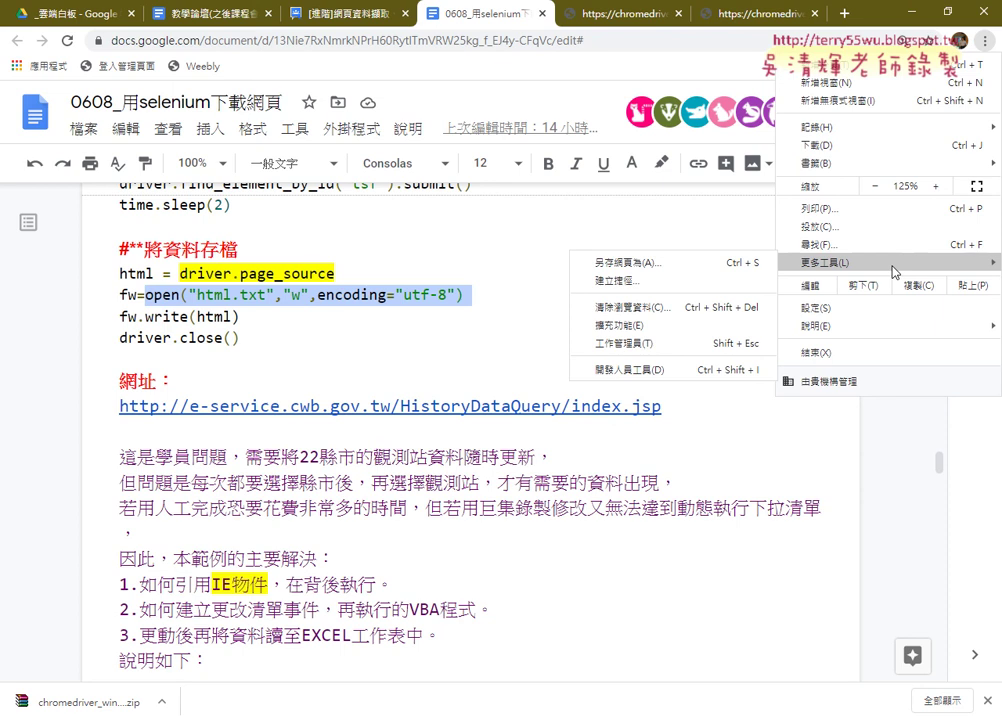
Go to Chrome's Extensions page and open the Chrome Web Store from its side menu.
{"action": "left_click", "coordinate": [704, 331]}
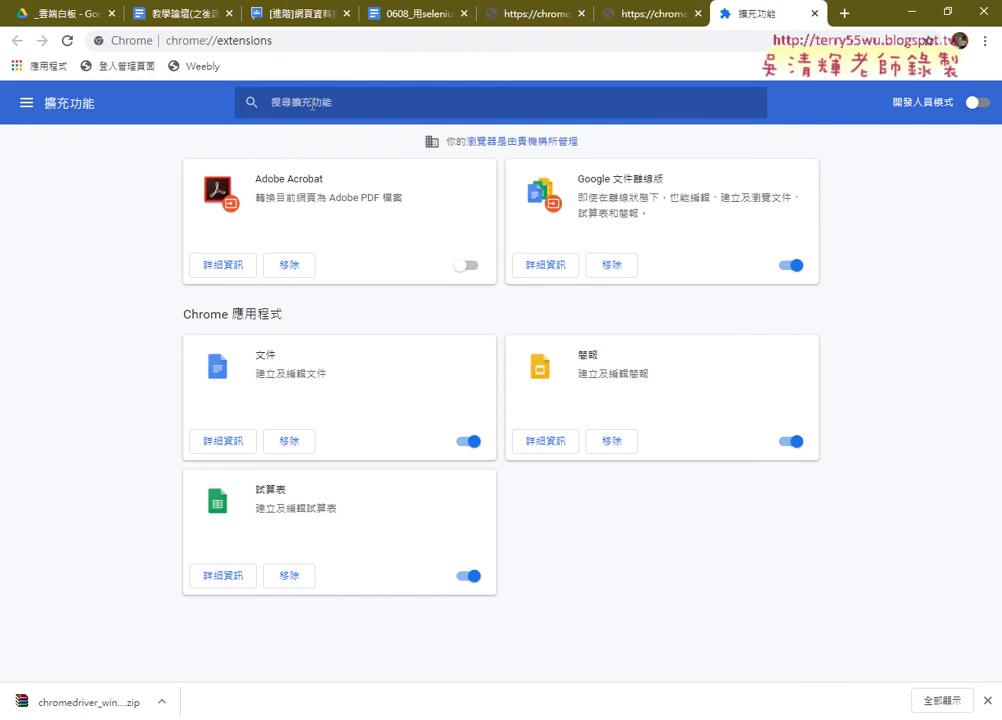
{"action": "left_click", "coordinate": [30, 101]}
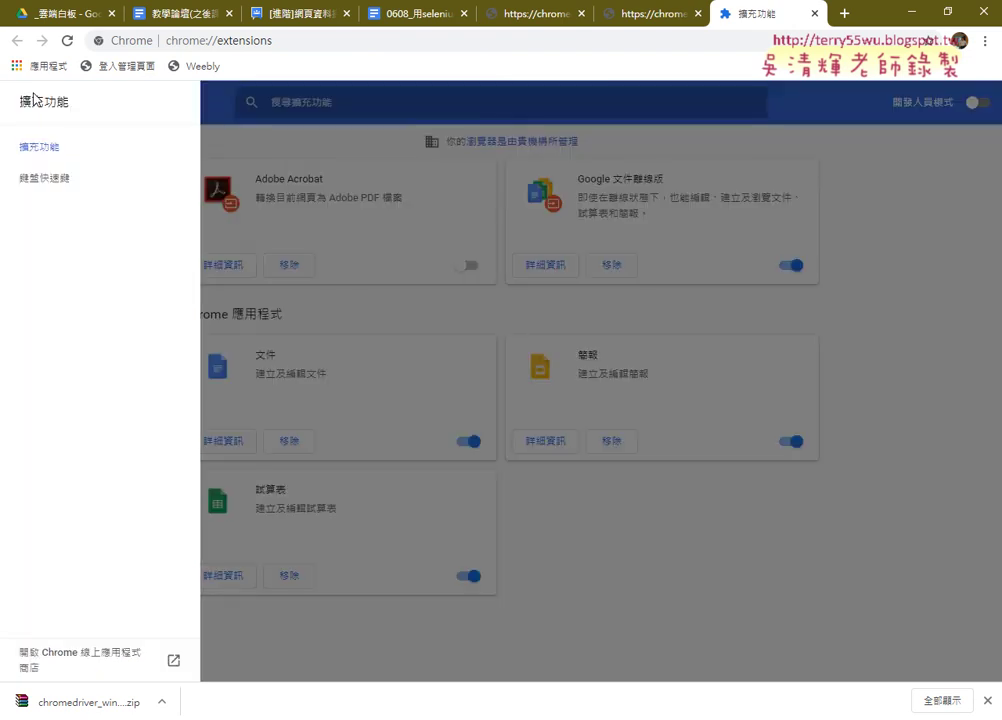
{"action": "left_click", "coordinate": [813, 14]}
{"action": "left_click", "coordinate": [985, 42]}
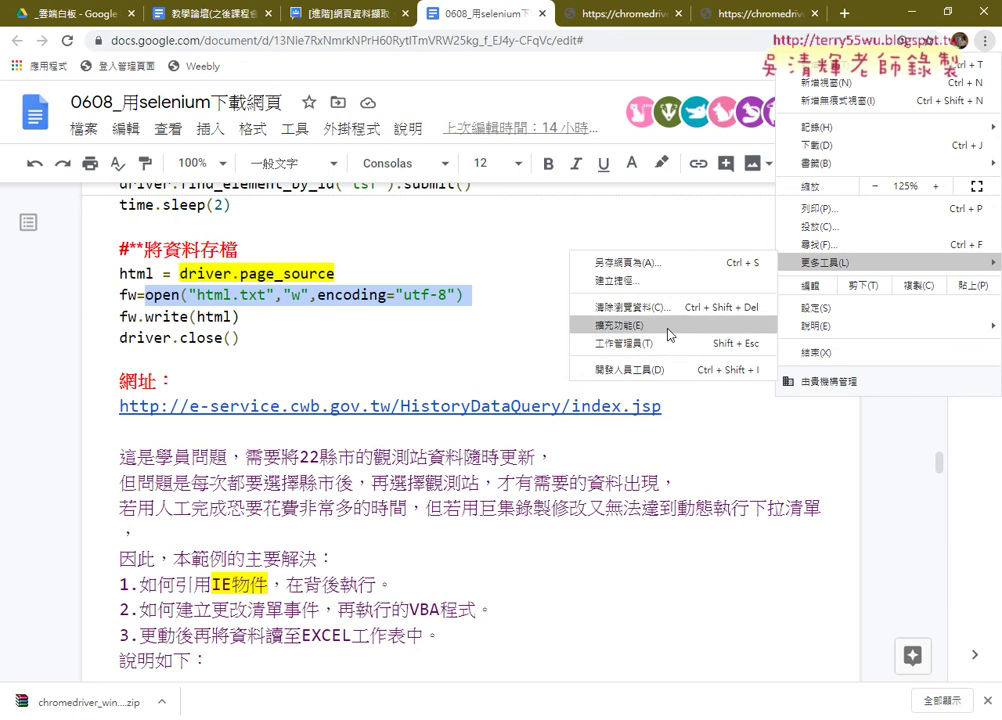
{"action": "left_click", "coordinate": [671, 335]}
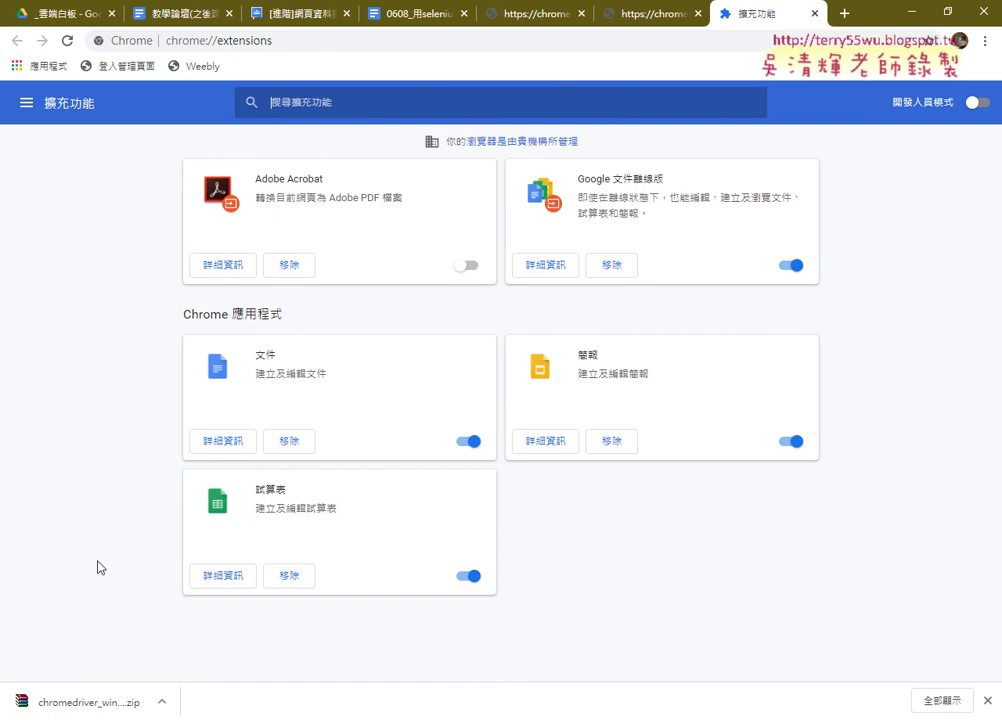
{"action": "left_click", "coordinate": [27, 102]}
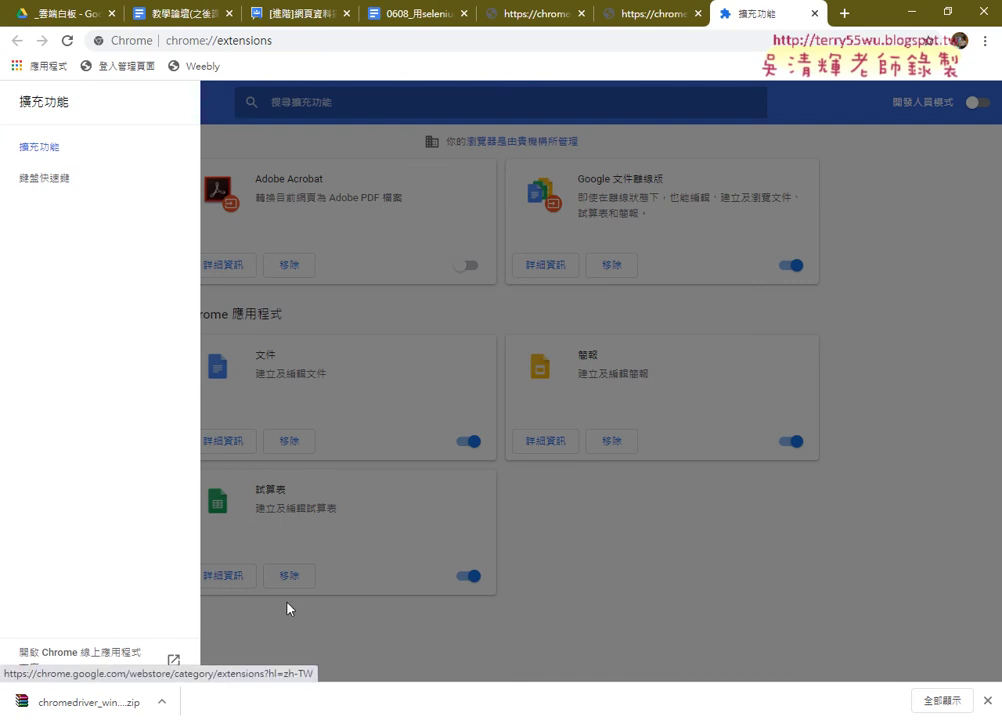
{"action": "left_click", "coordinate": [94, 663]}
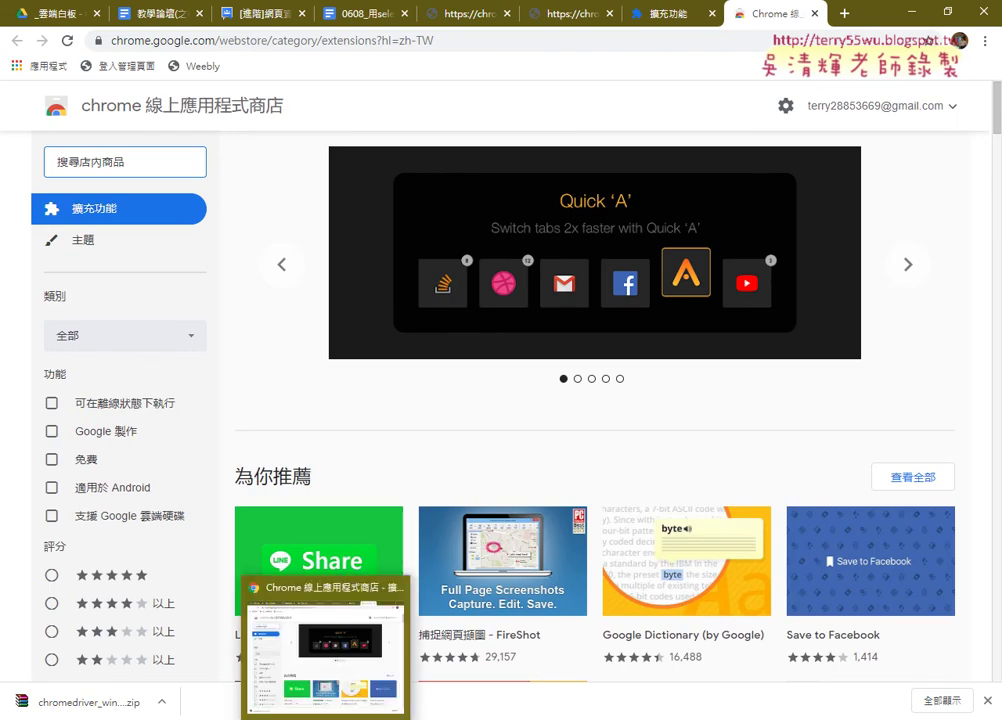
Follow the Katalon Recorder Web Store link in the notes into a new tab.
{"action": "left_click", "coordinate": [330, 660]}
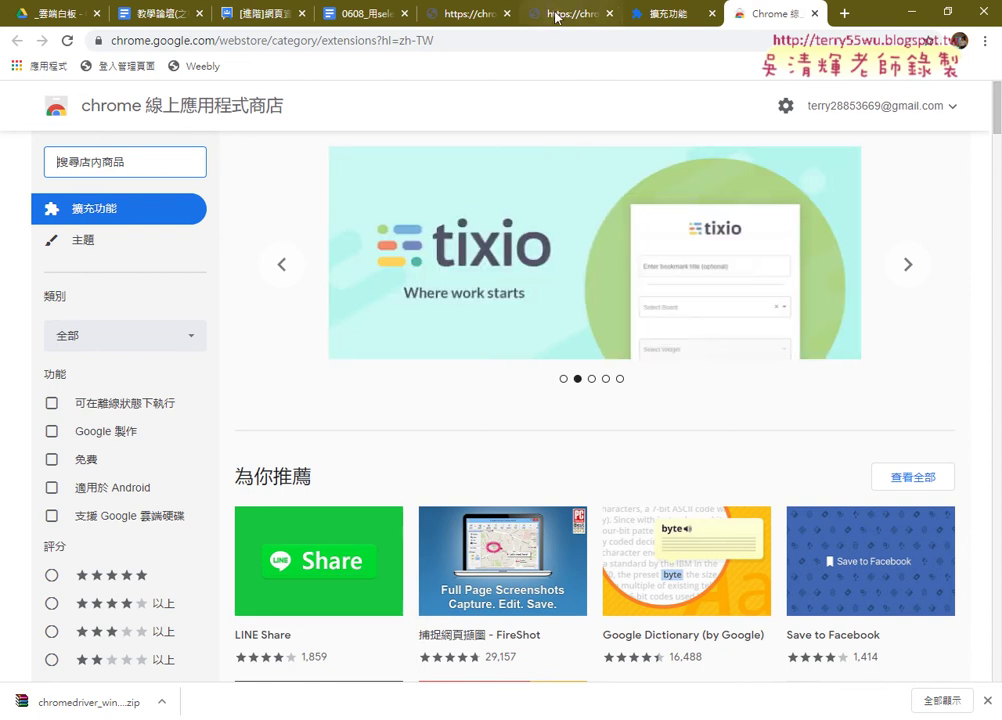
{"action": "left_click", "coordinate": [360, 14]}
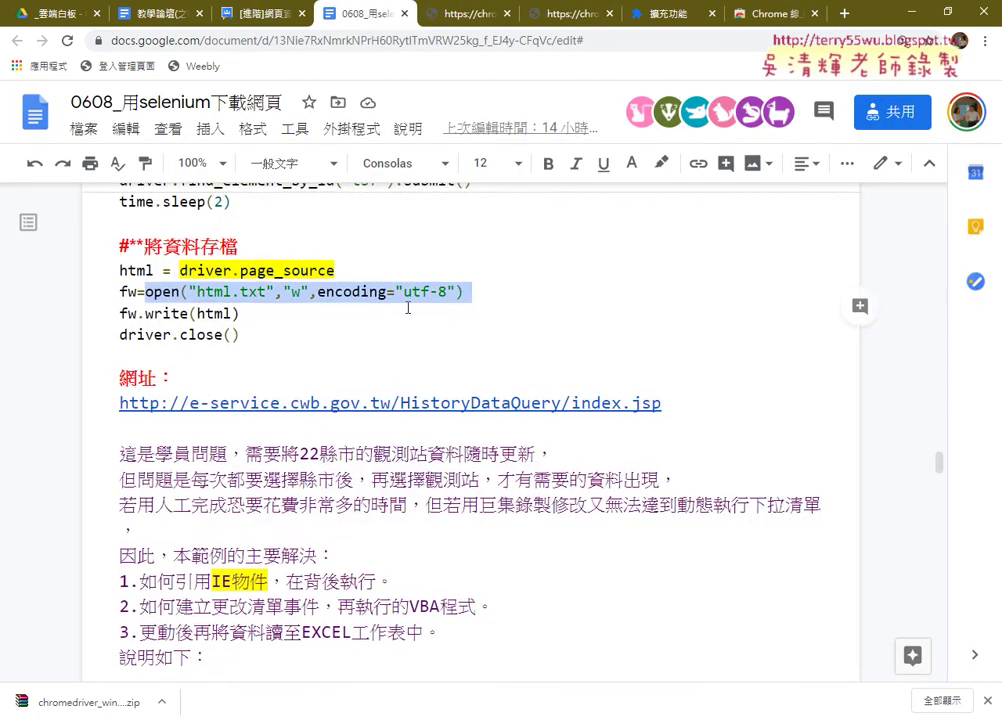
{"action": "scroll", "coordinate": [407, 308], "scroll_direction": "down", "scroll_amount": 3}
{"action": "scroll", "coordinate": [407, 308], "scroll_direction": "down", "scroll_amount": 3}
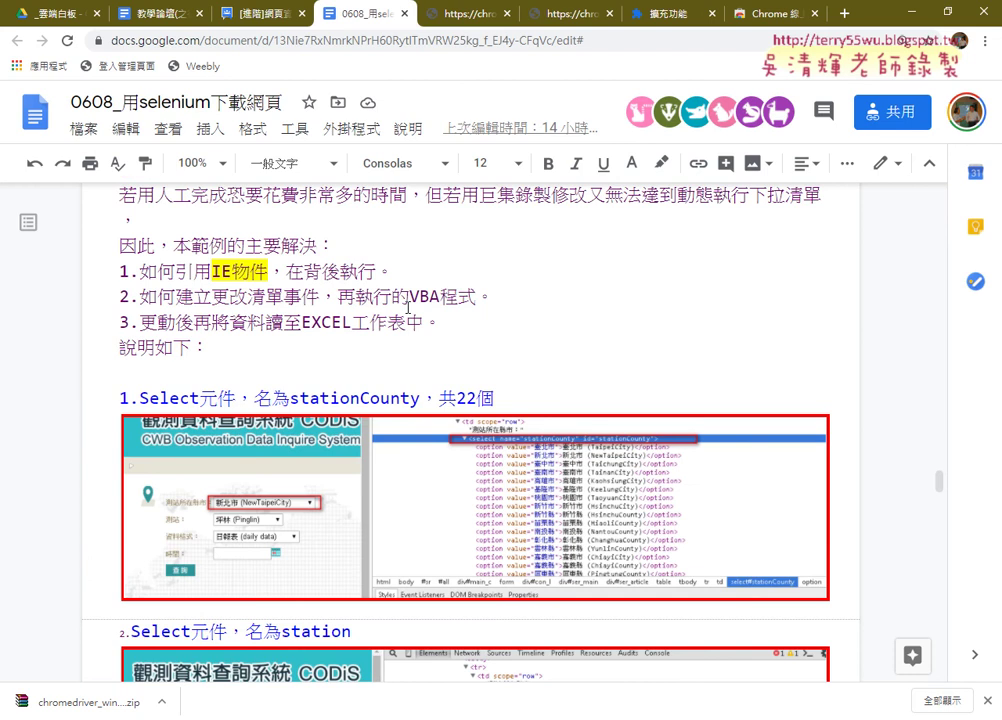
{"action": "scroll", "coordinate": [407, 308], "scroll_direction": "down", "scroll_amount": 20}
{"action": "scroll", "coordinate": [407, 308], "scroll_direction": "up", "scroll_amount": 6}
{"action": "scroll", "coordinate": [407, 308], "scroll_direction": "up", "scroll_amount": 6}
{"action": "scroll", "coordinate": [407, 308], "scroll_direction": "up", "scroll_amount": 3}
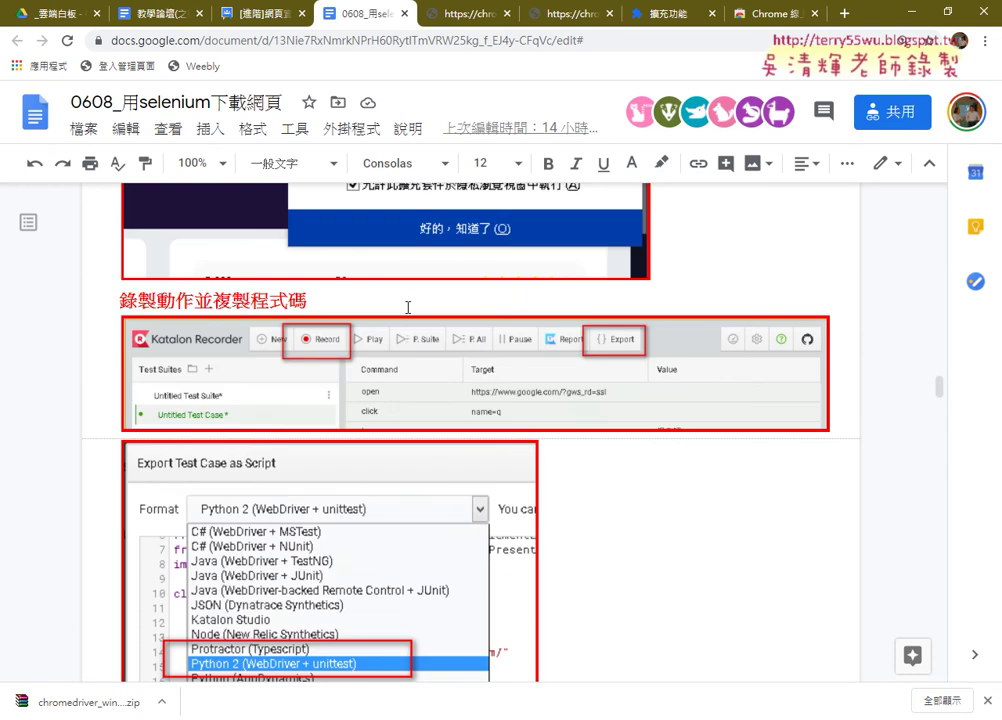
{"action": "scroll", "coordinate": [407, 308], "scroll_direction": "up", "scroll_amount": 6}
{"action": "scroll", "coordinate": [407, 308], "scroll_direction": "up", "scroll_amount": 3}
{"action": "scroll", "coordinate": [407, 308], "scroll_direction": "up", "scroll_amount": 5}
{"action": "scroll", "coordinate": [407, 308], "scroll_direction": "up", "scroll_amount": 2}
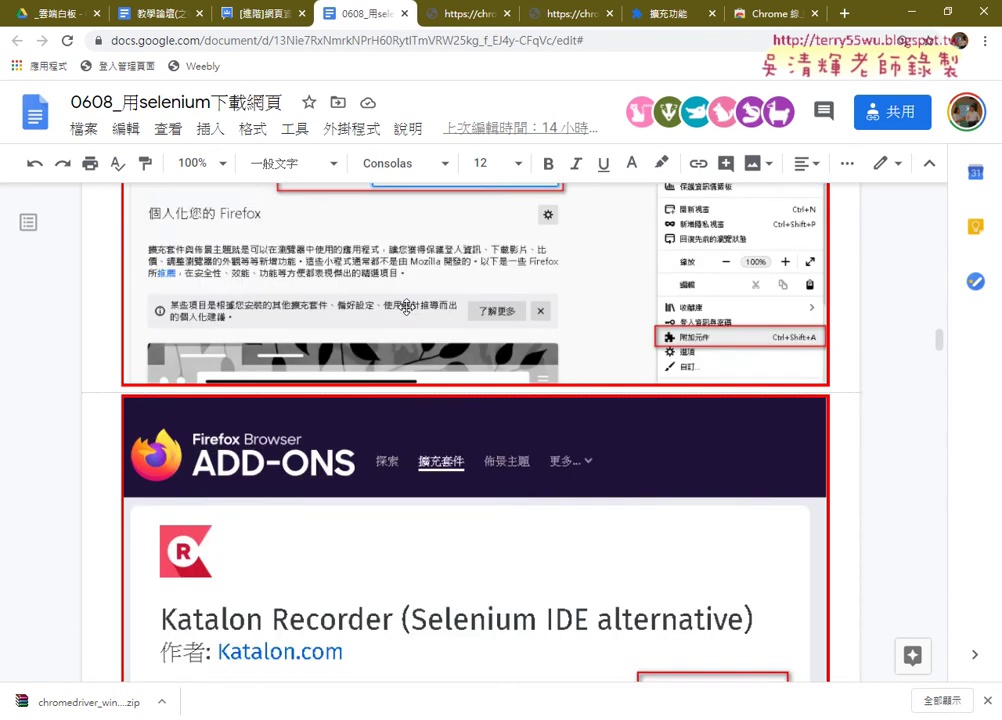
{"action": "scroll", "coordinate": [380, 420], "scroll_direction": "up", "scroll_amount": 5}
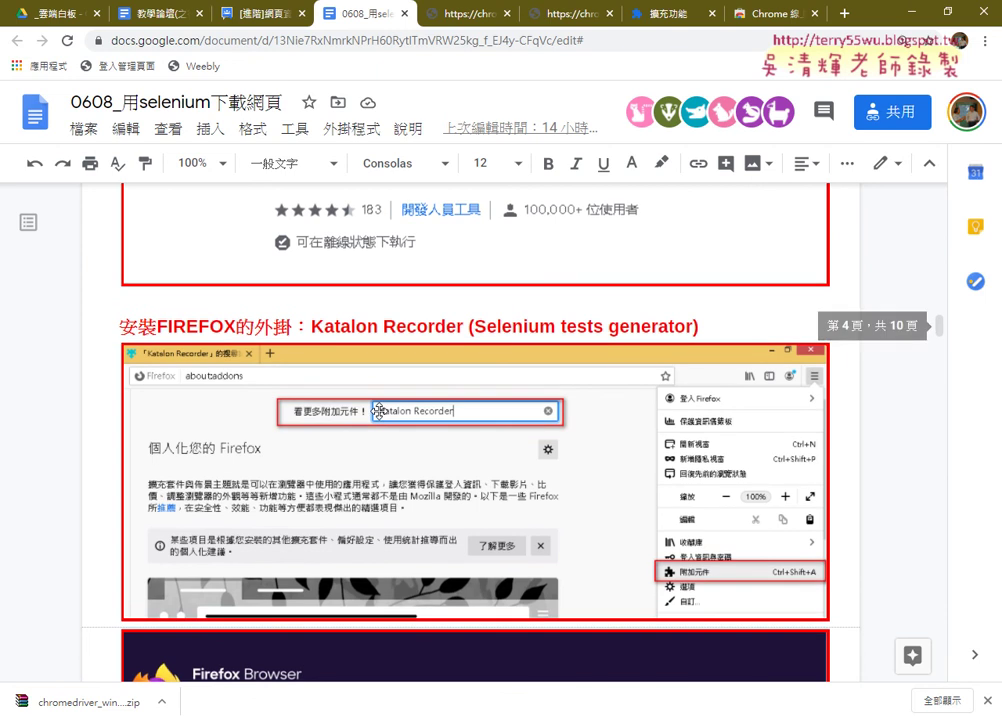
{"action": "scroll", "coordinate": [378, 410], "scroll_direction": "up", "scroll_amount": 6}
{"action": "scroll", "coordinate": [440, 409], "scroll_direction": "up", "scroll_amount": 2}
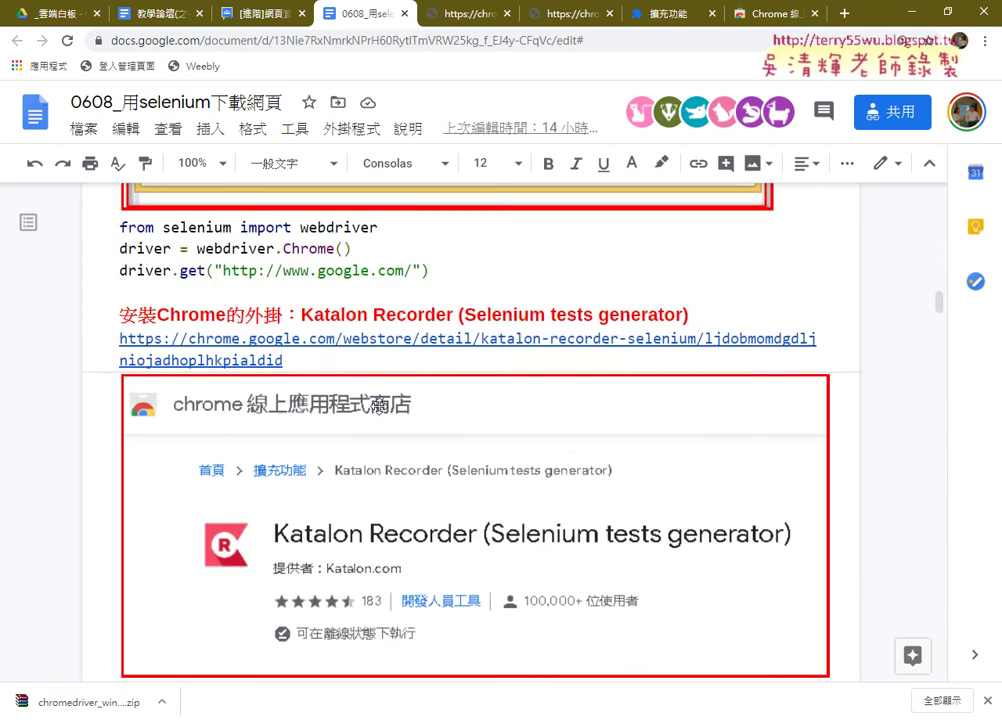
{"action": "left_click", "coordinate": [372, 338]}
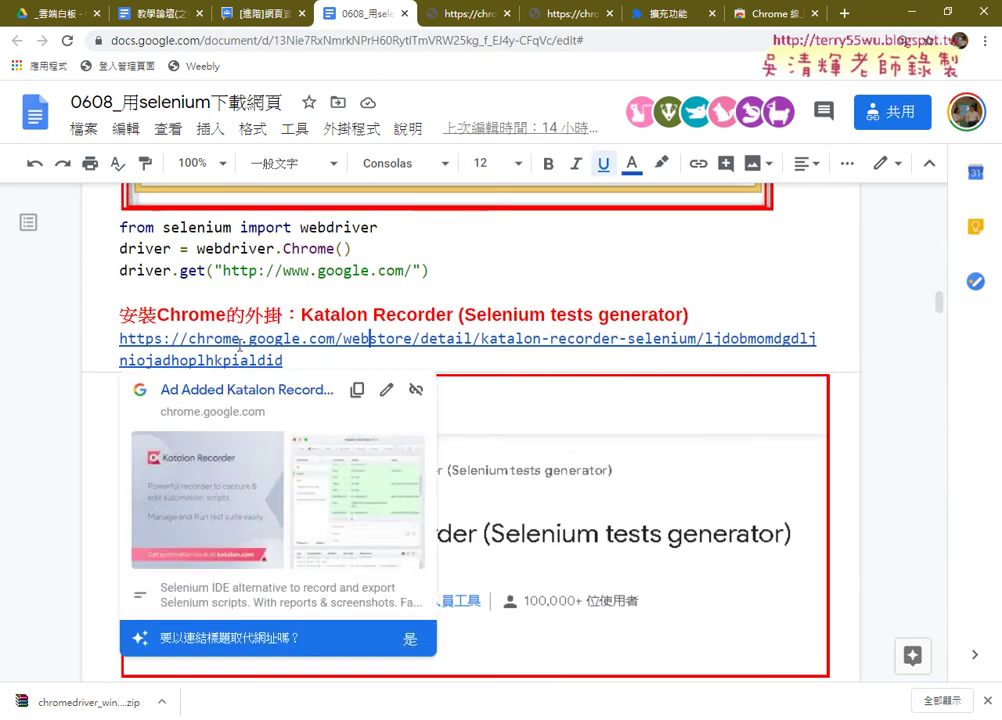
{"action": "left_click", "coordinate": [175, 390]}
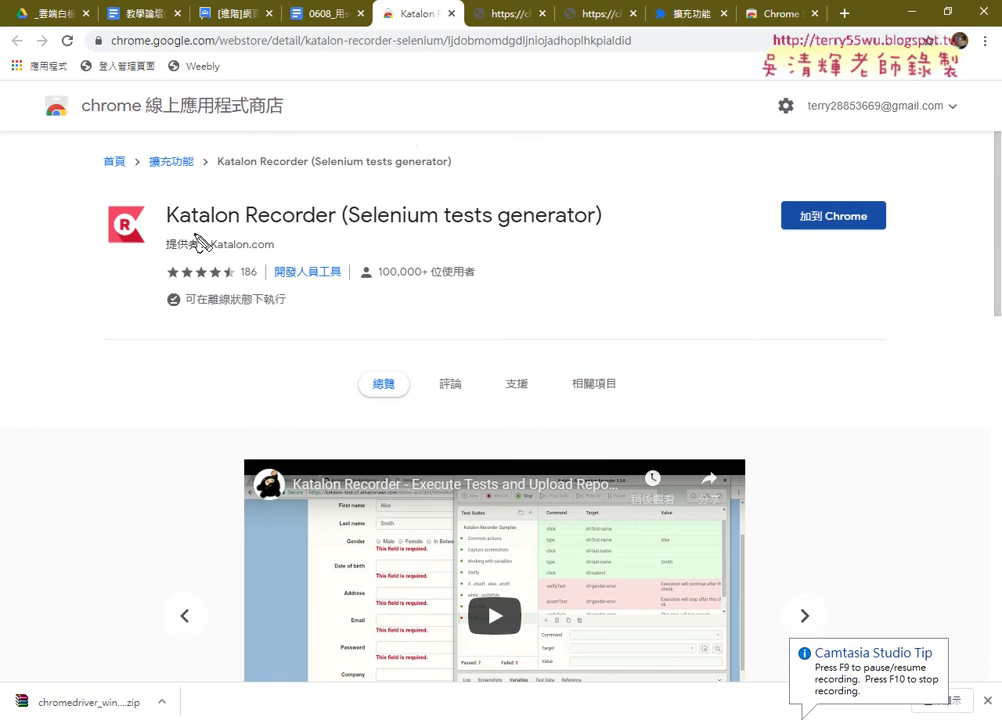
Mark the Katalon Recorder title in red, then add the extension to Chrome.
{"action": "left_click_drag", "start_coordinate": [180, 230], "coordinate": [340, 242]}
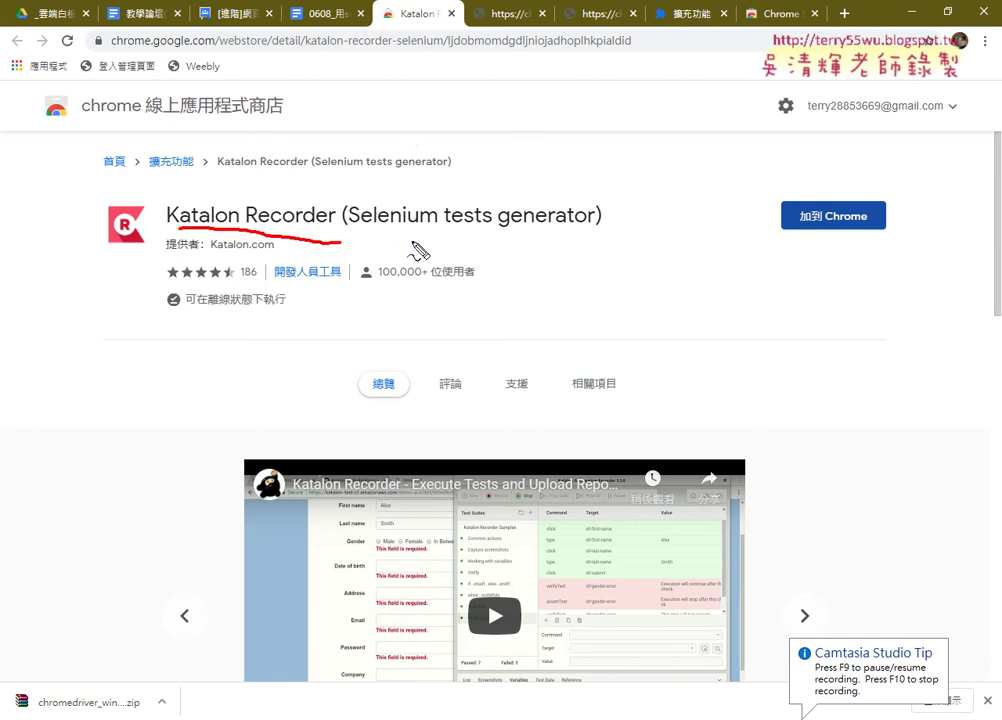
{"action": "mouse_move", "coordinate": [898, 247]}
{"action": "left_mouse_down"}
{"action": "mouse_move", "coordinate": [760, 212]}
{"action": "mouse_move", "coordinate": [857, 256]}
{"action": "left_mouse_up"}
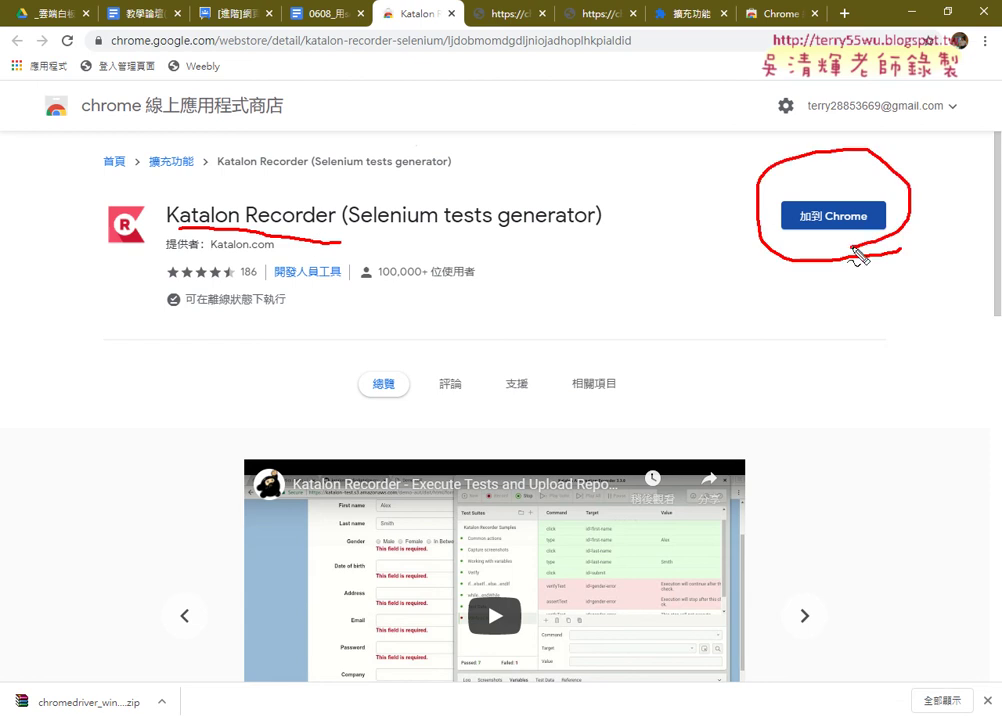
{"action": "mouse_move", "coordinate": [338, 240]}
{"action": "left_mouse_down"}
{"action": "mouse_move", "coordinate": [336, 179]}
{"action": "mouse_move", "coordinate": [168, 224]}
{"action": "mouse_move", "coordinate": [297, 225]}
{"action": "left_mouse_up"}
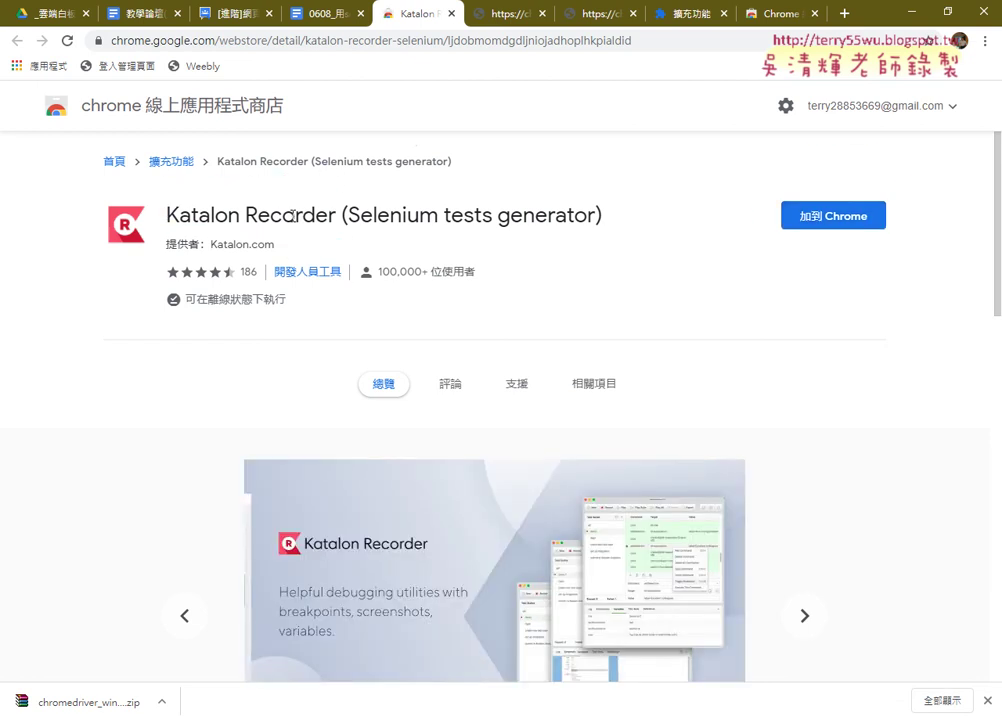
{"action": "left_click", "coordinate": [828, 220]}
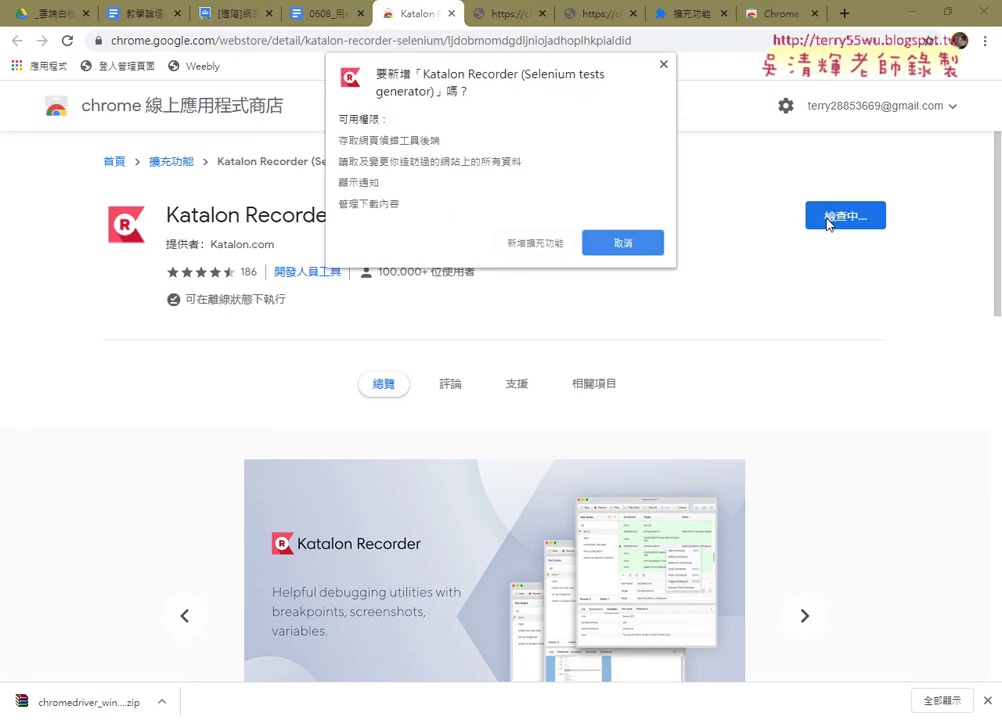
{"action": "left_click", "coordinate": [557, 245]}
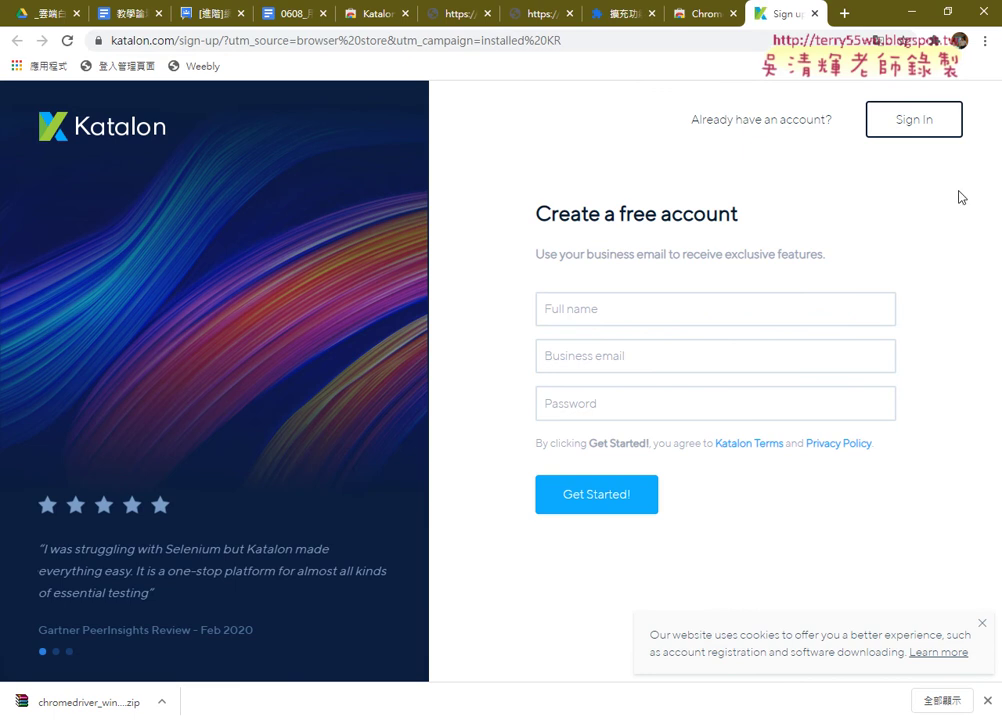
Close the sign-up tab and mark Katalon Recorder in the extensions list.
{"action": "left_click", "coordinate": [815, 13]}
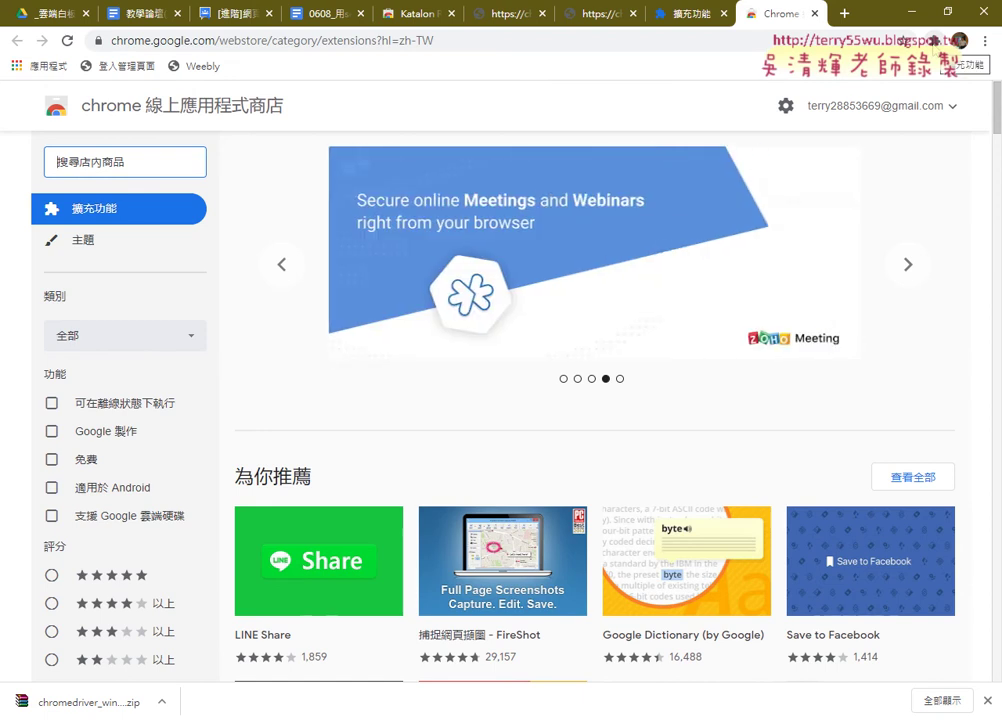
{"action": "left_click", "coordinate": [933, 41]}
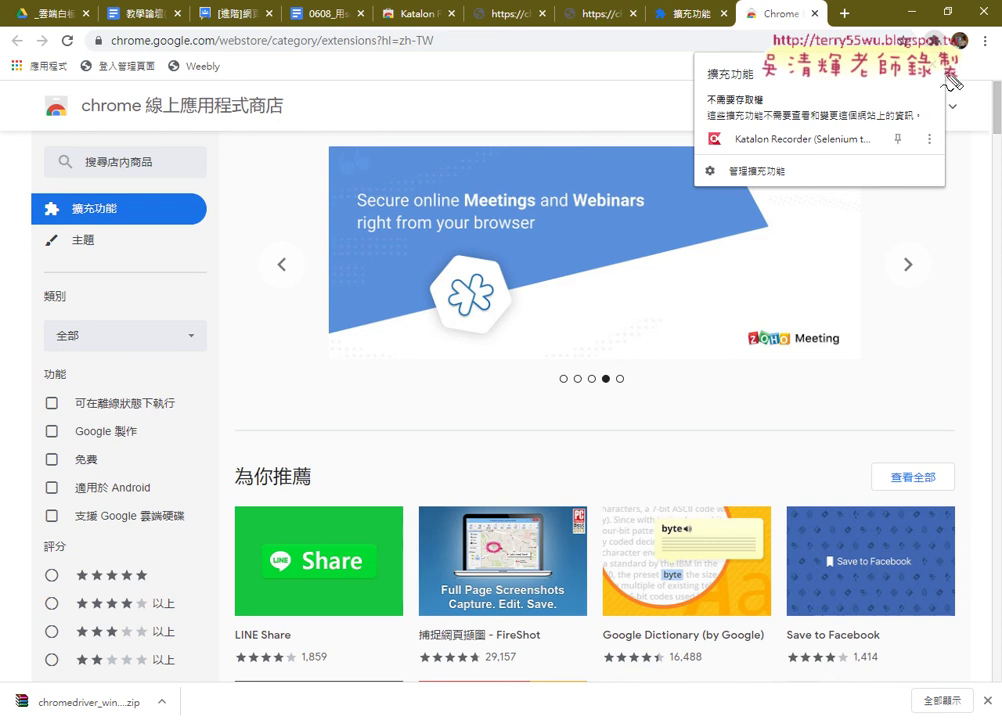
{"action": "left_click_drag", "start_coordinate": [960, 45], "coordinate": [937, 71]}
{"action": "left_click_drag", "start_coordinate": [790, 150], "coordinate": [830, 140]}
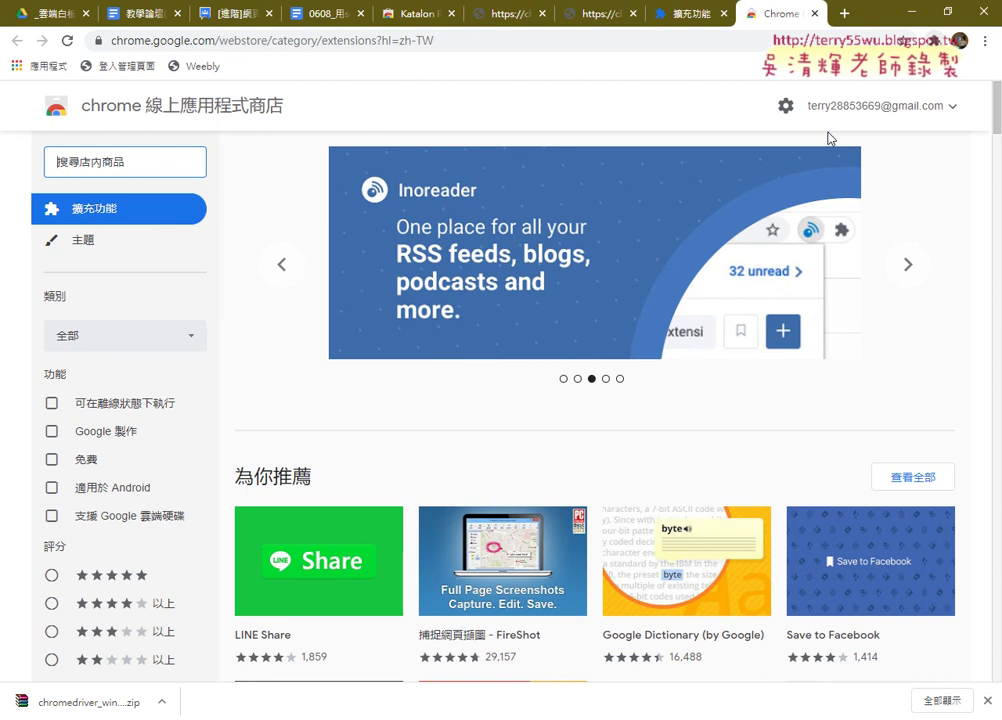
Launch Katalon Recorder, reposition its window, then close it.
{"action": "left_click", "coordinate": [934, 40]}
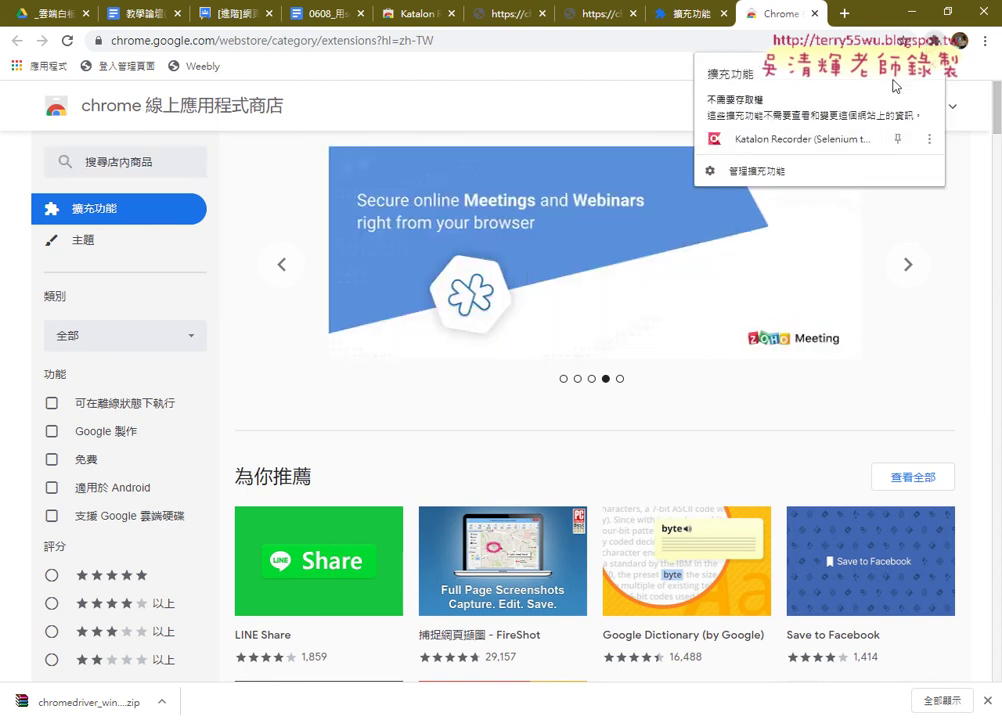
{"action": "left_click", "coordinate": [776, 143]}
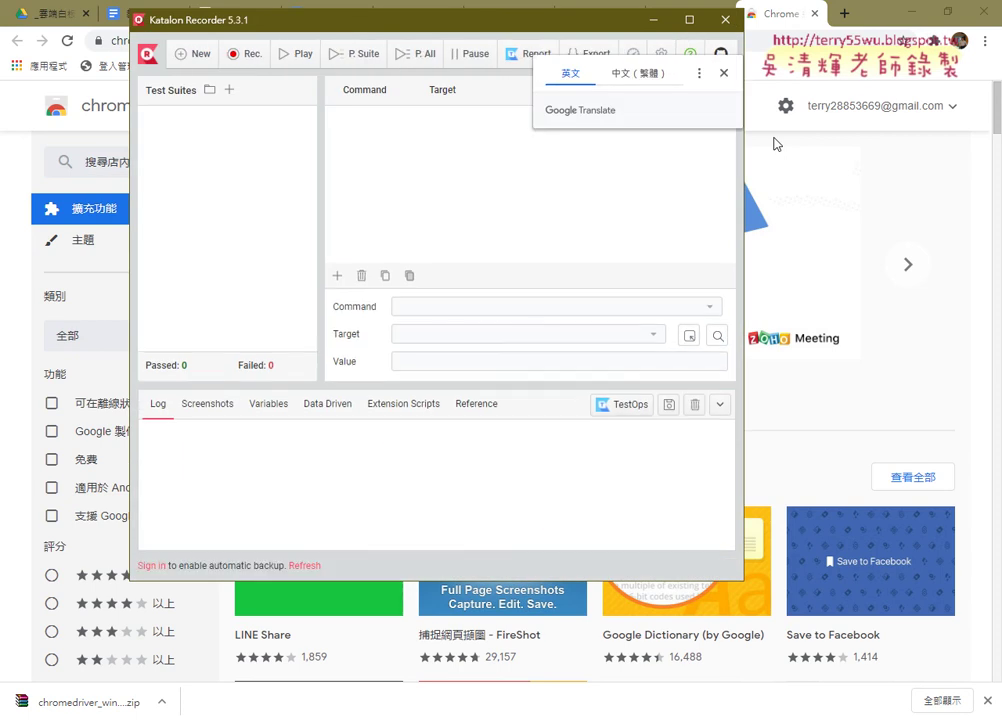
{"action": "left_click_drag", "start_coordinate": [566, 28], "coordinate": [695, 96]}
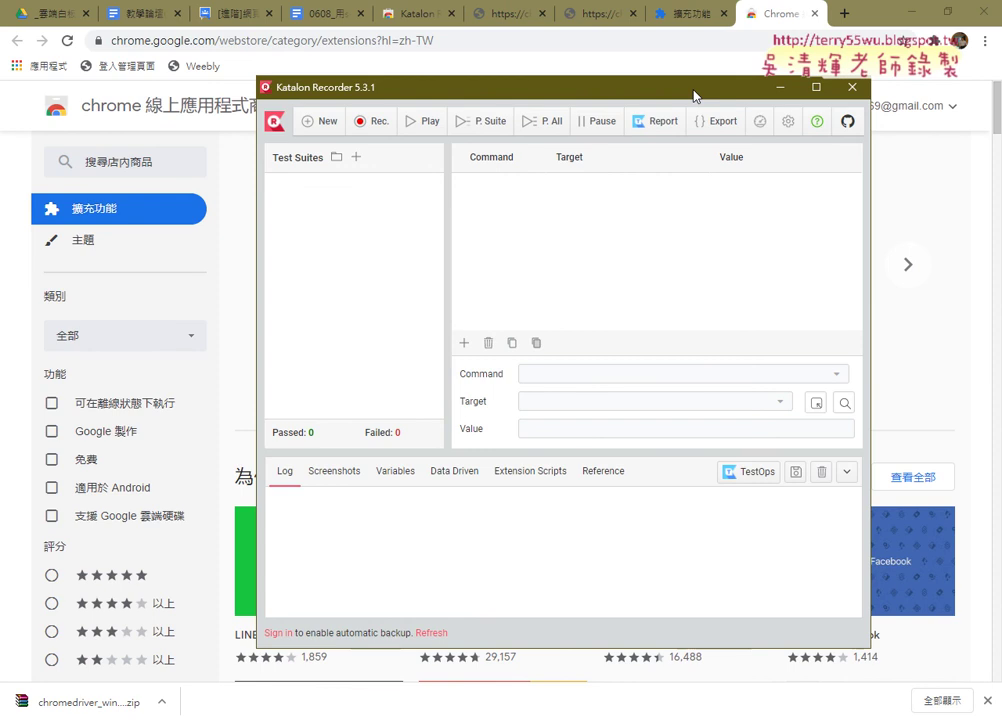
{"action": "left_click", "coordinate": [853, 88]}
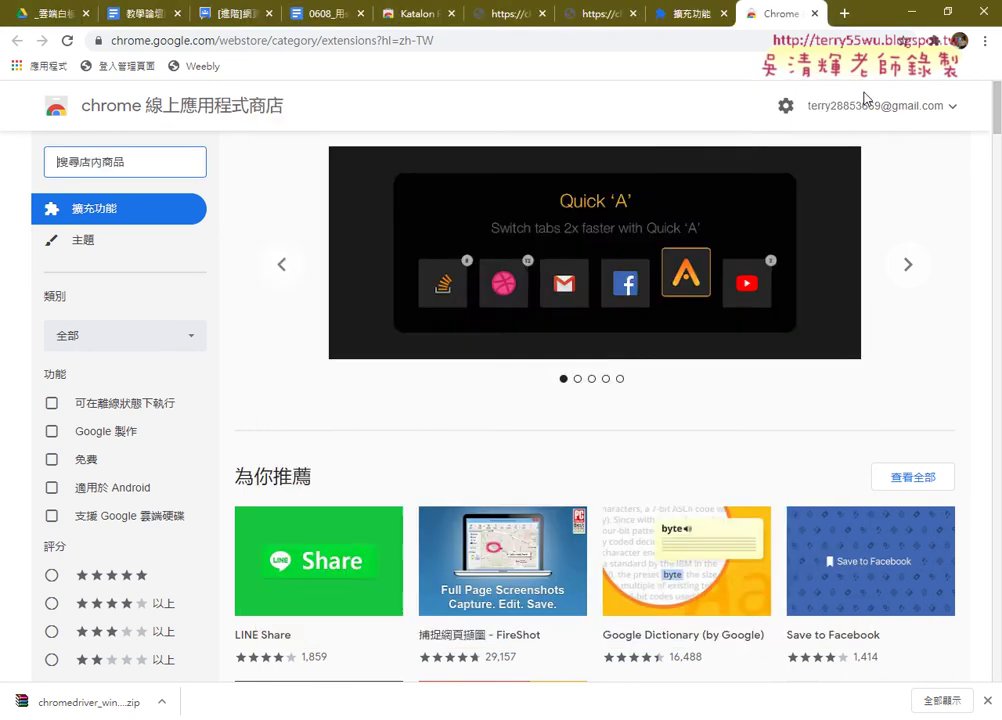
{"action": "left_click", "coordinate": [845, 15]}
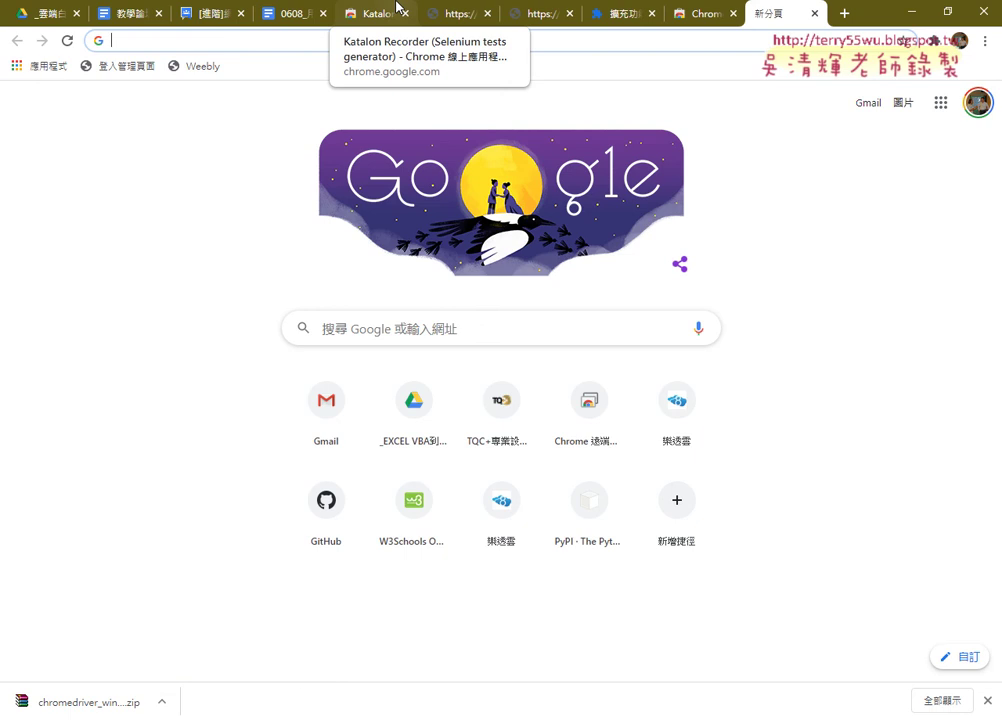
{"action": "type", "text": "ㄝ"}
{"action": "key", "text": "BackSpace"}
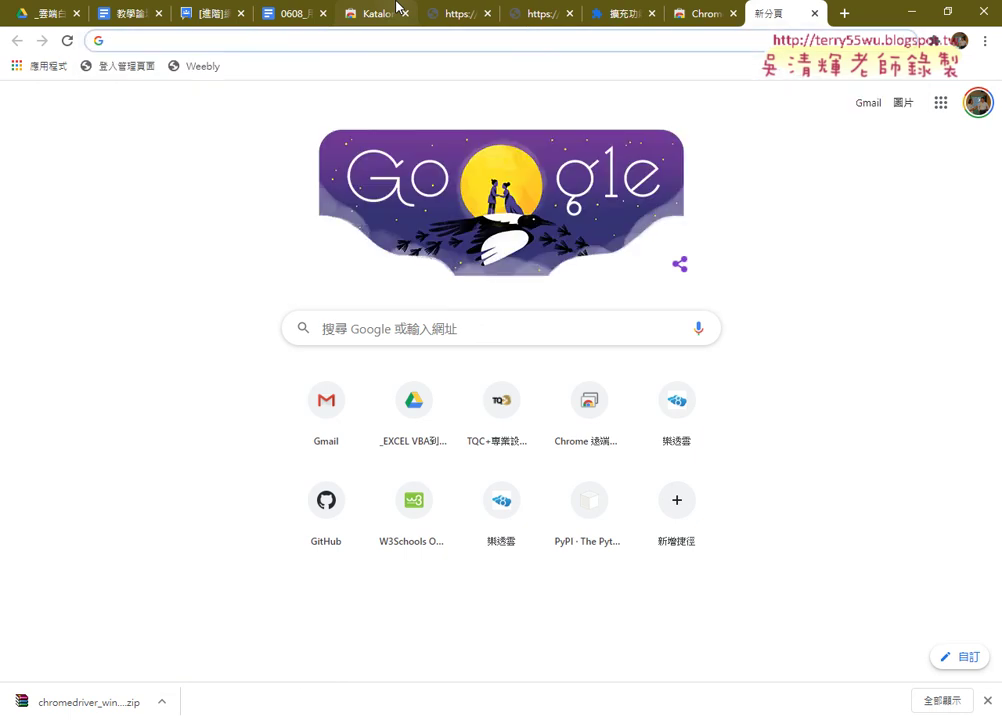
{"action": "type", "text": "ww"}
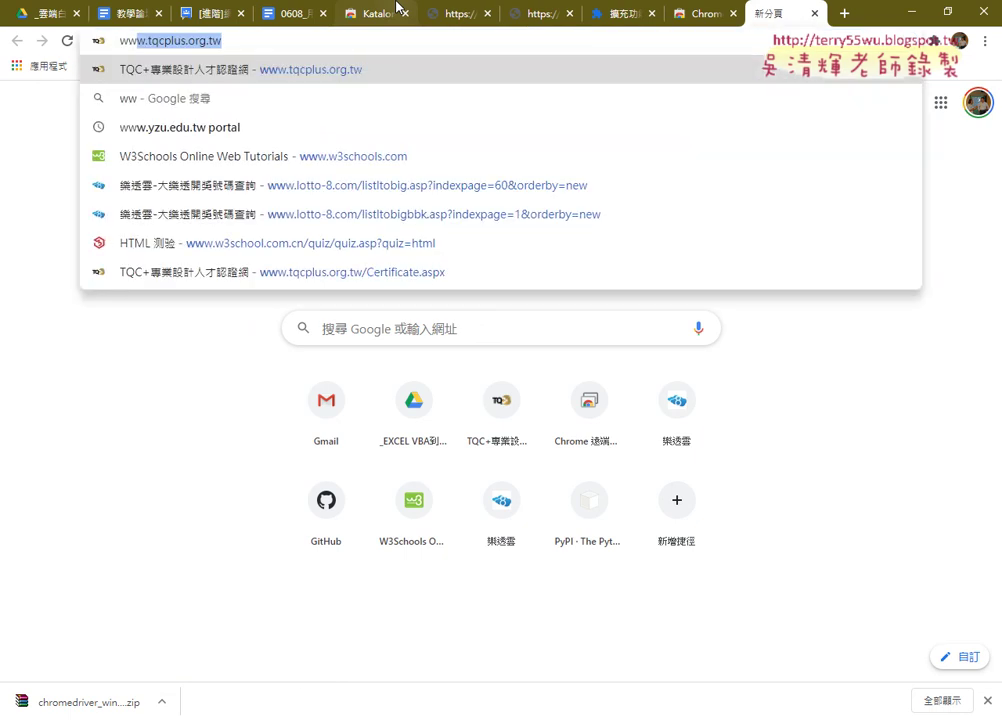
{"action": "type", "text": "w"}
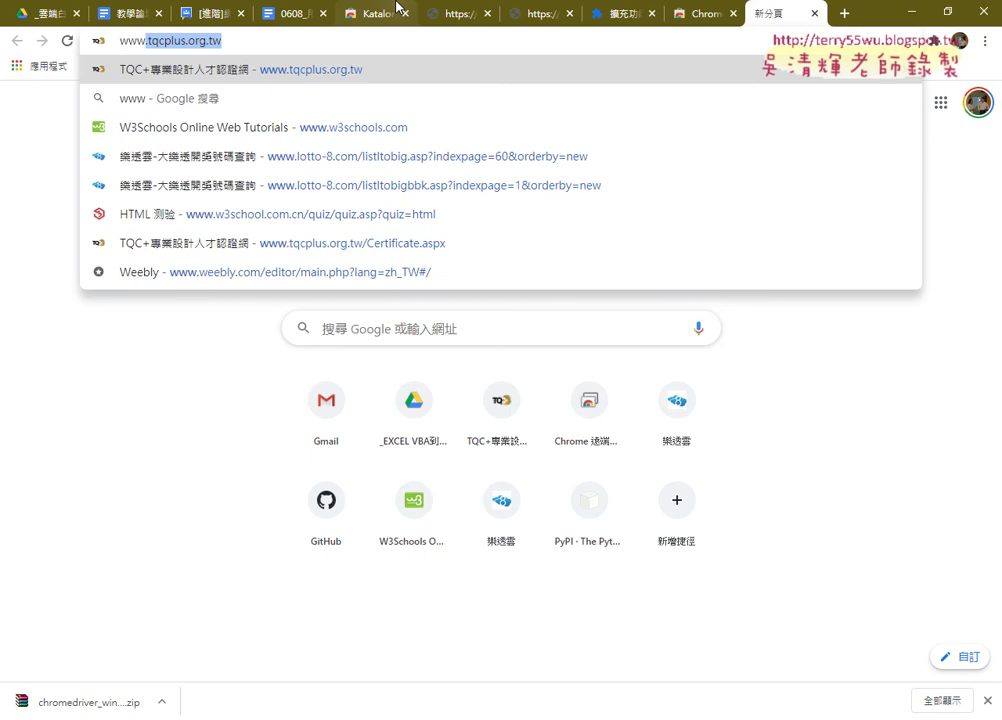
{"action": "type", "text": ".gooo"}
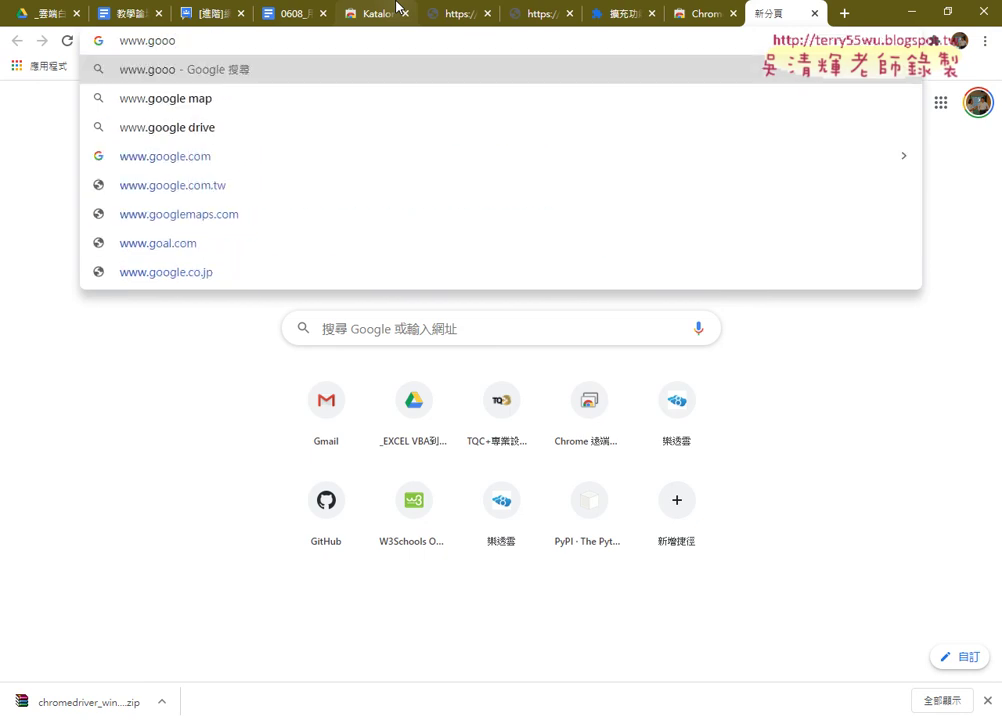
{"action": "key", "text": "Down"}
{"action": "key", "text": "Down"}
{"action": "key", "text": "Down"}
{"action": "key", "text": "Return"}
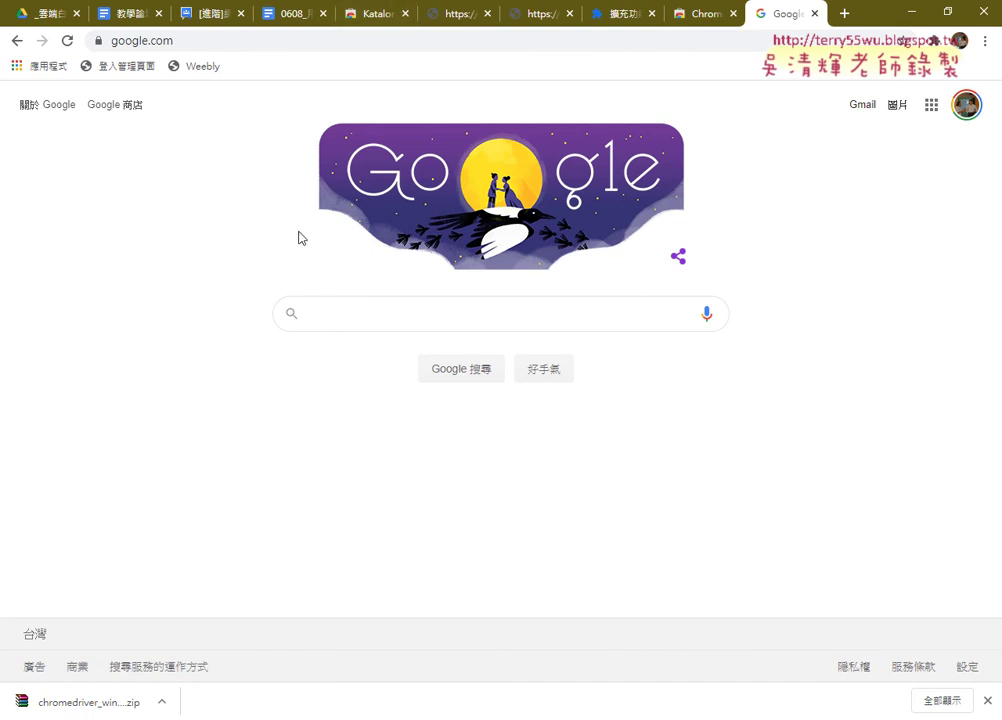
Launch Katalon Recorder from the extensions menu and move its window to the lower right.
{"action": "left_click", "coordinate": [933, 40]}
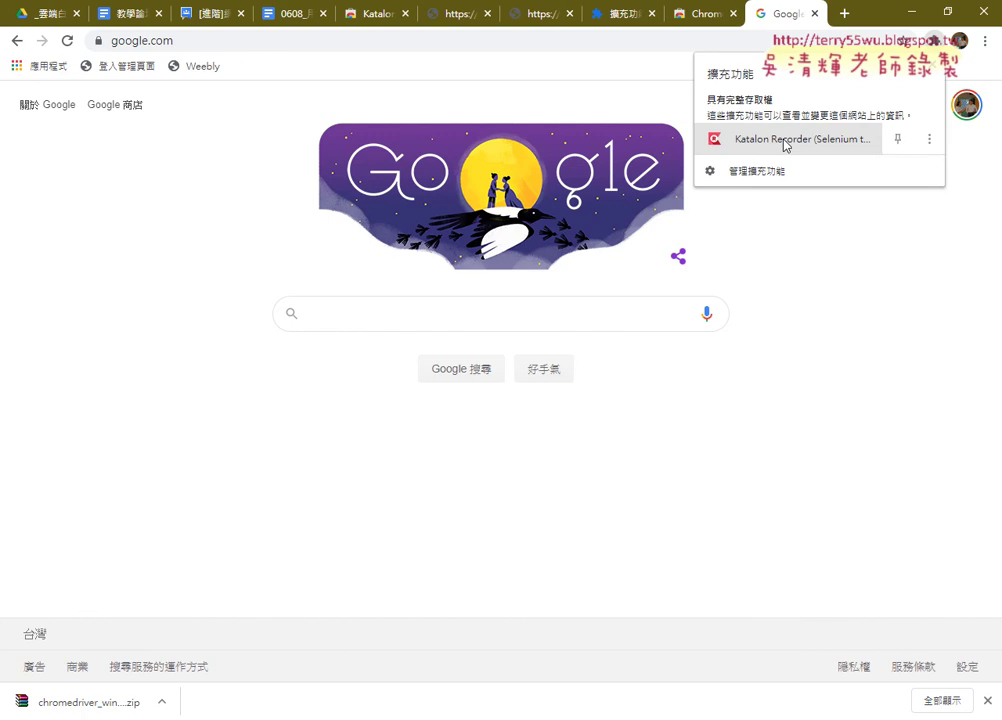
{"action": "left_click", "coordinate": [785, 145]}
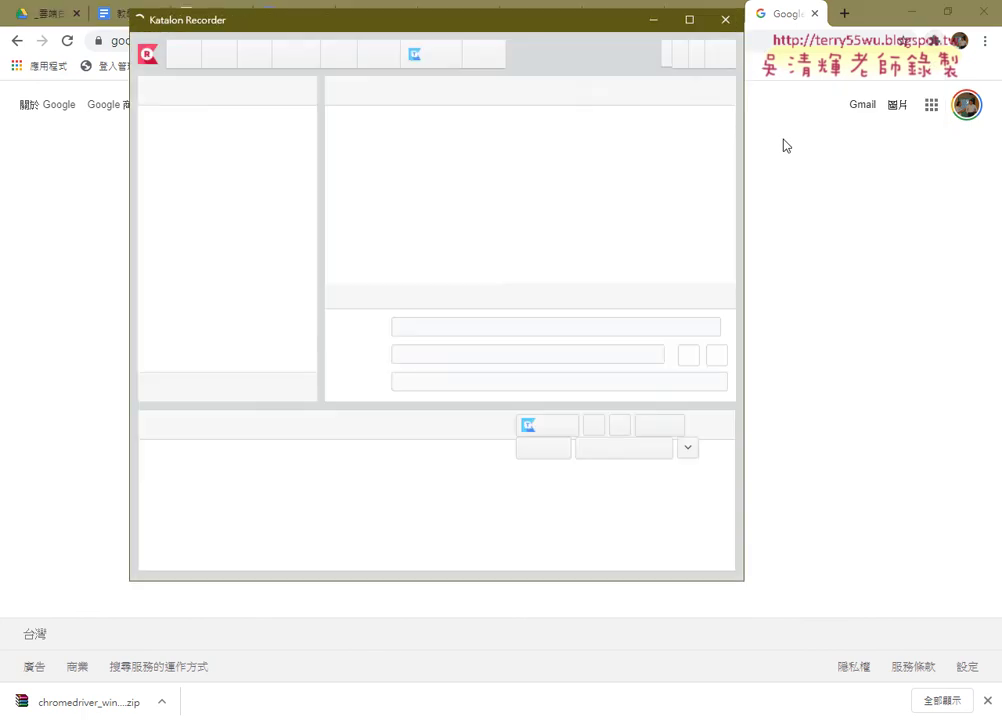
{"action": "left_click_drag", "start_coordinate": [318, 25], "coordinate": [492, 74]}
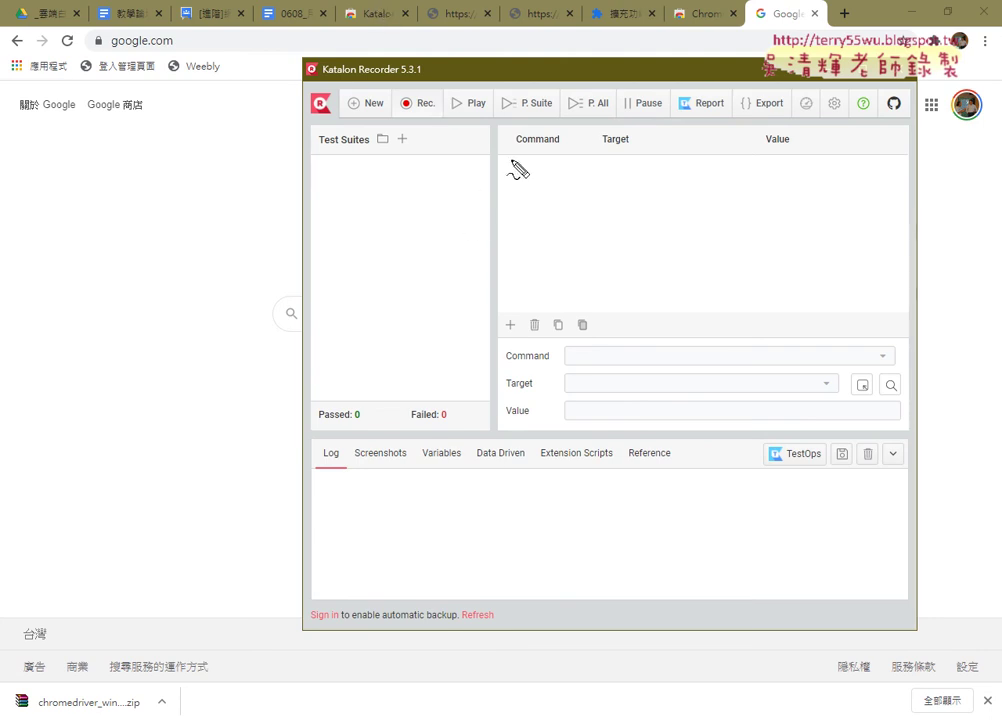
Mark the Rec. and Export buttons with red annotations, then clear them.
{"action": "left_click_drag", "start_coordinate": [425, 112], "coordinate": [432, 133]}
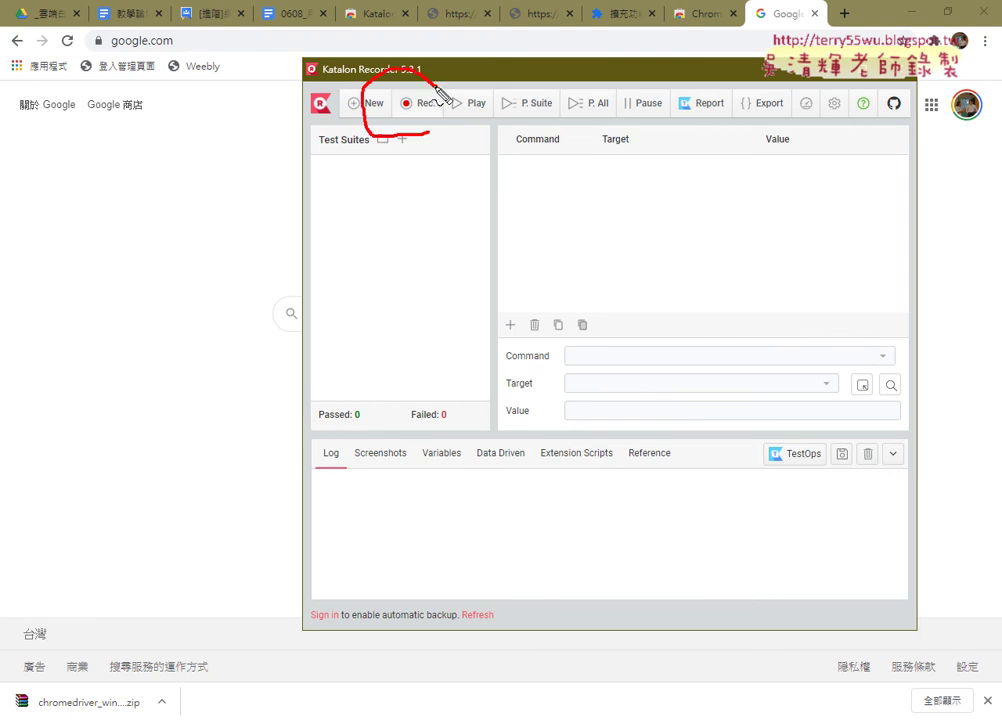
{"action": "mouse_move", "coordinate": [557, 265]}
{"action": "left_mouse_down"}
{"action": "mouse_move", "coordinate": [430, 123]}
{"action": "mouse_move", "coordinate": [463, 125]}
{"action": "left_mouse_up"}
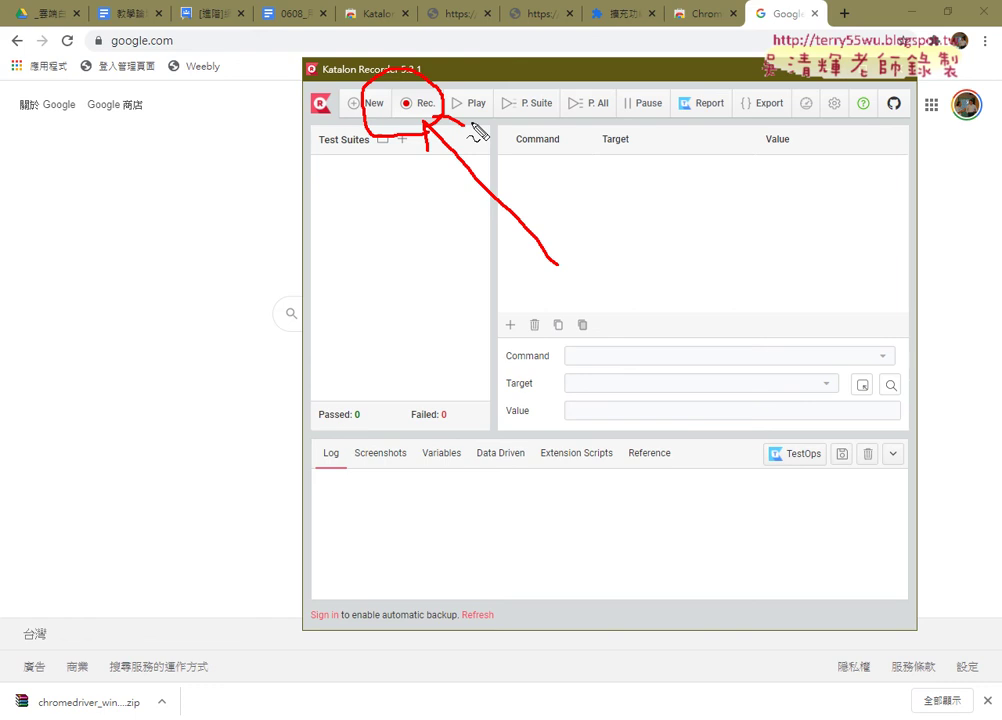
{"action": "mouse_move", "coordinate": [878, 293]}
{"action": "left_mouse_down"}
{"action": "mouse_move", "coordinate": [766, 118]}
{"action": "mouse_move", "coordinate": [803, 130]}
{"action": "mouse_move", "coordinate": [763, 125]}
{"action": "left_mouse_up"}
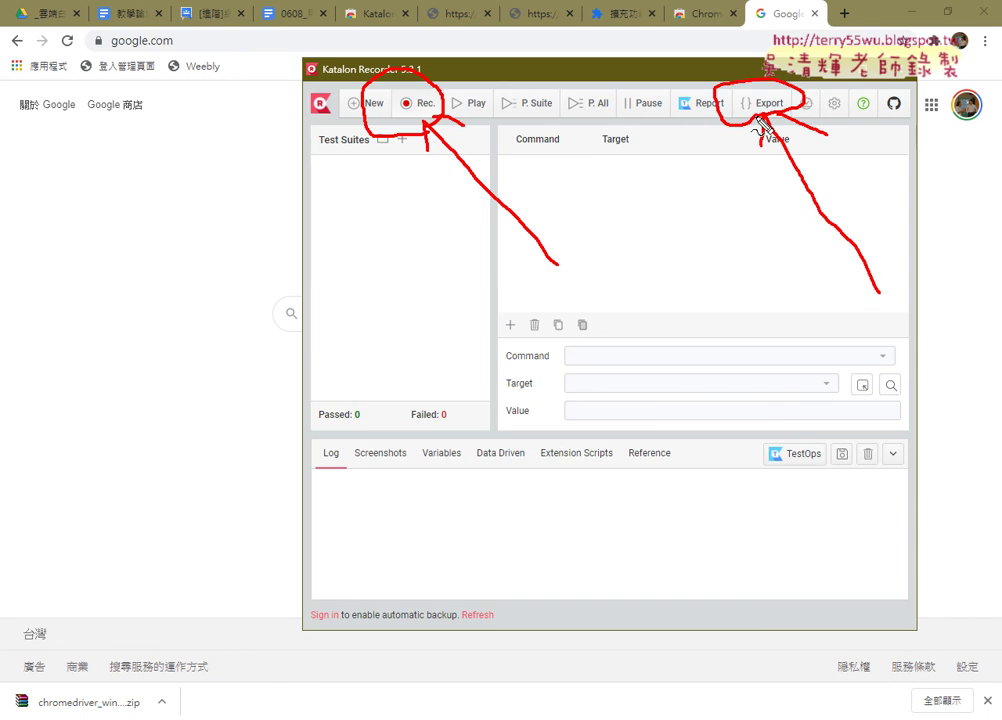
{"action": "key", "text": "Escape"}
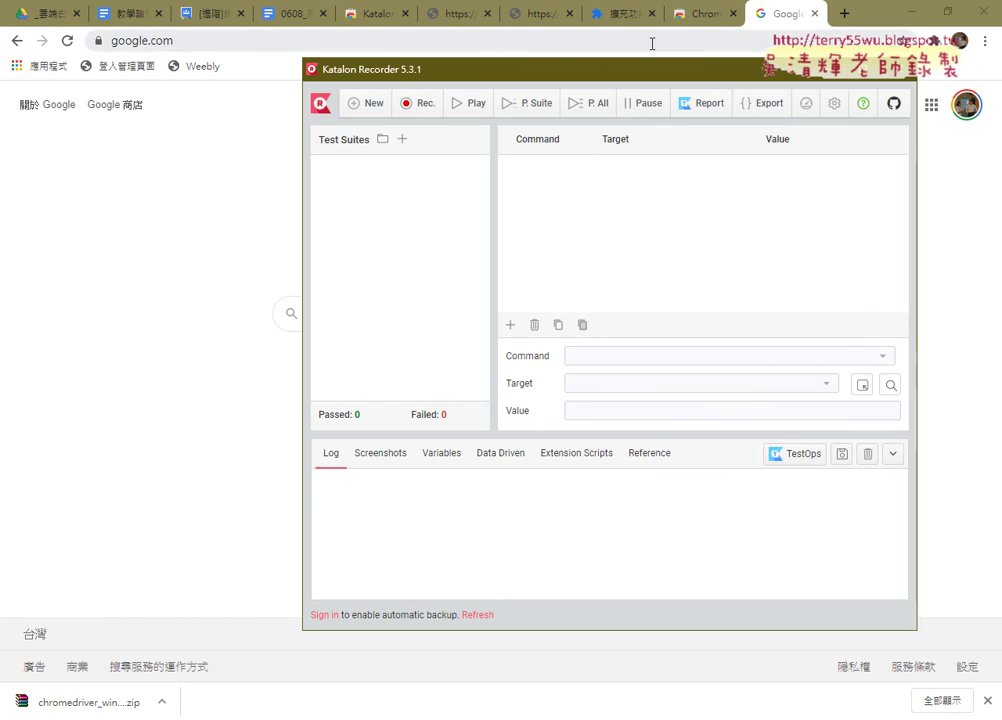
Start Katalon recording and return to the Google home page.
{"action": "left_click", "coordinate": [416, 104]}
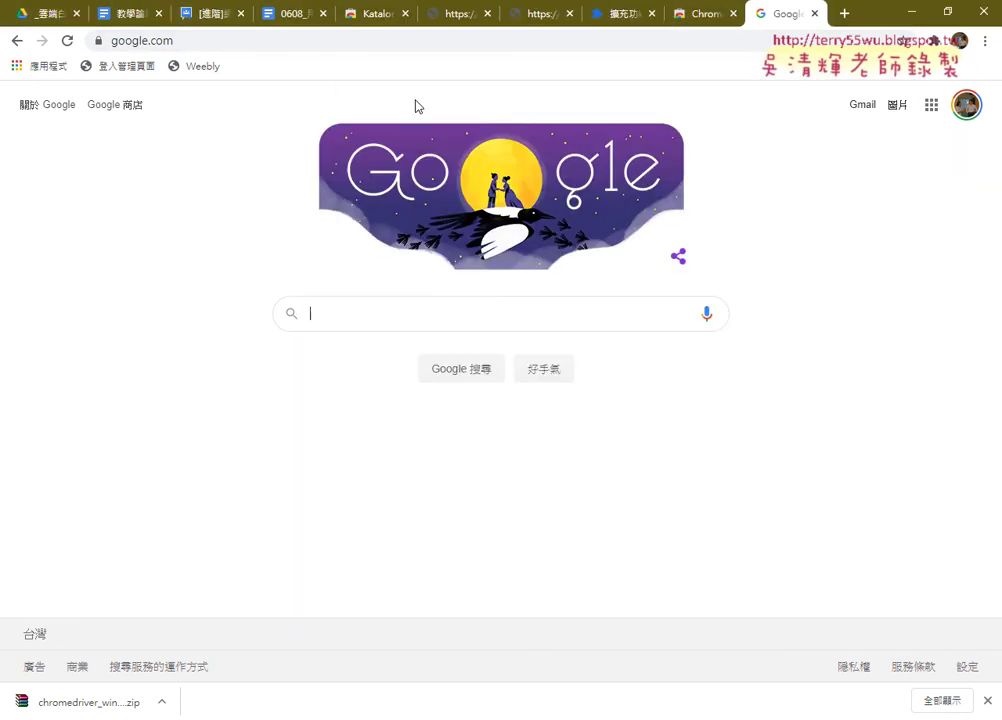
{"action": "key", "text": "alt+Tab"}
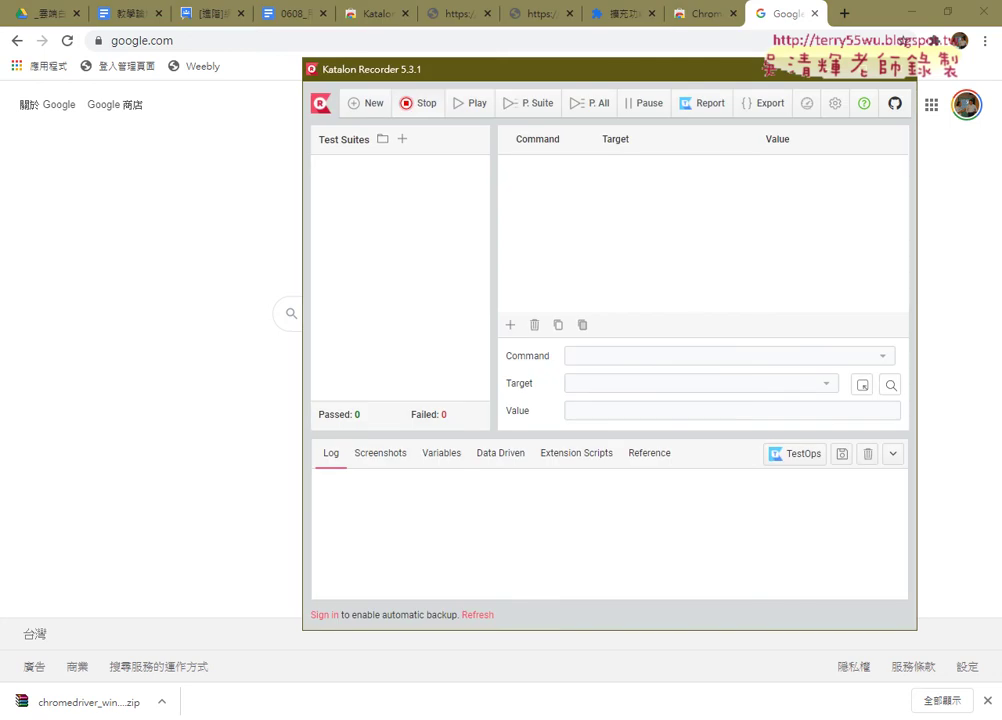
{"action": "key", "text": "alt+Tab"}
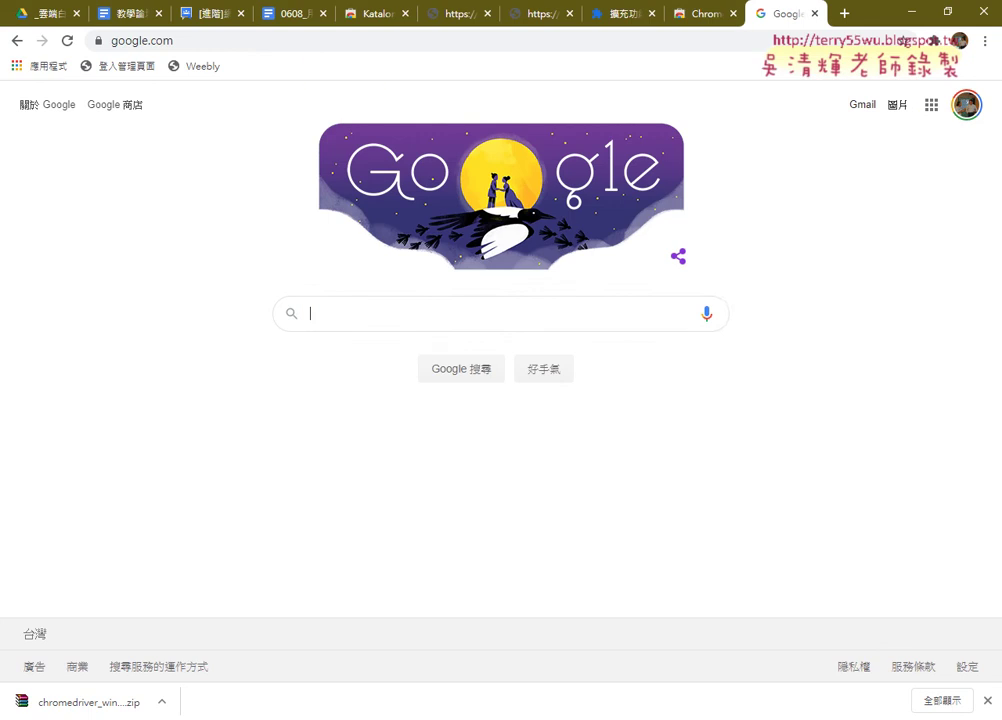
Search Google for 吳老師 using Chinese input.
{"action": "left_click", "coordinate": [336, 320]}
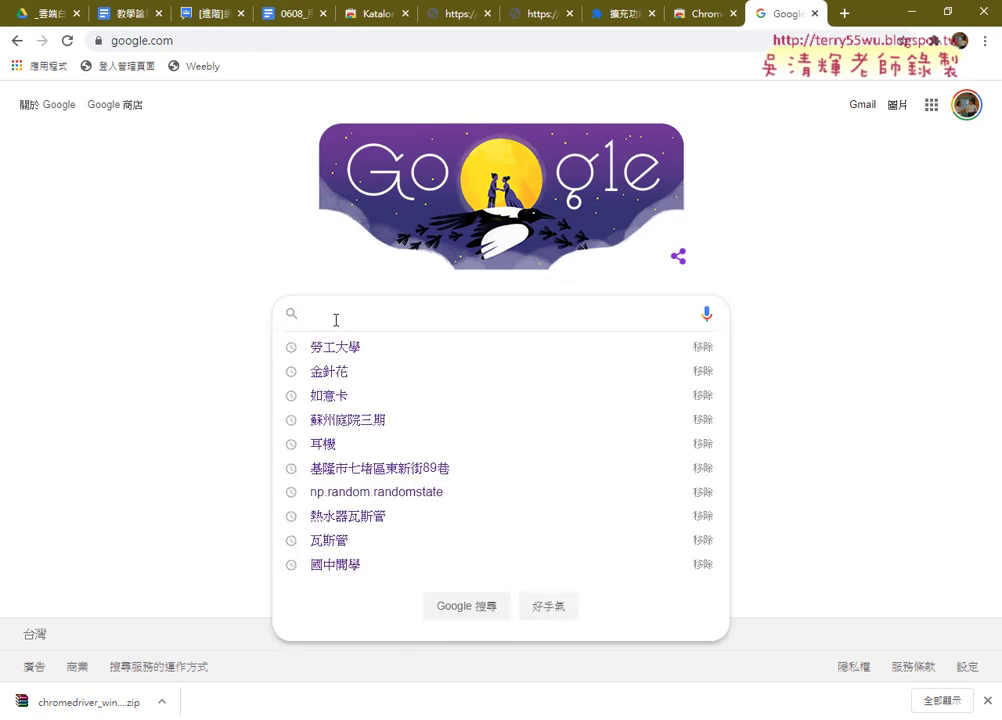
{"action": "type", "text": "x"}
{"action": "key", "text": "BackSpace"}
{"action": "type", "text": "ㄨˊㄉㄠ"}
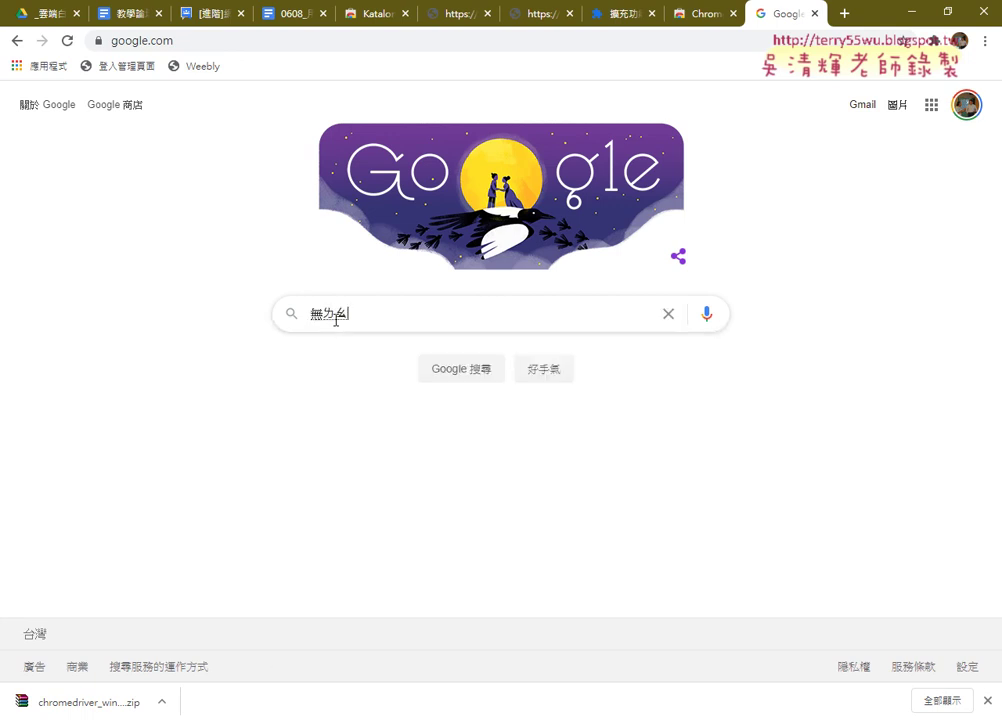
{"action": "type", "text": "ˇㄕ"}
{"action": "key", "text": "space"}
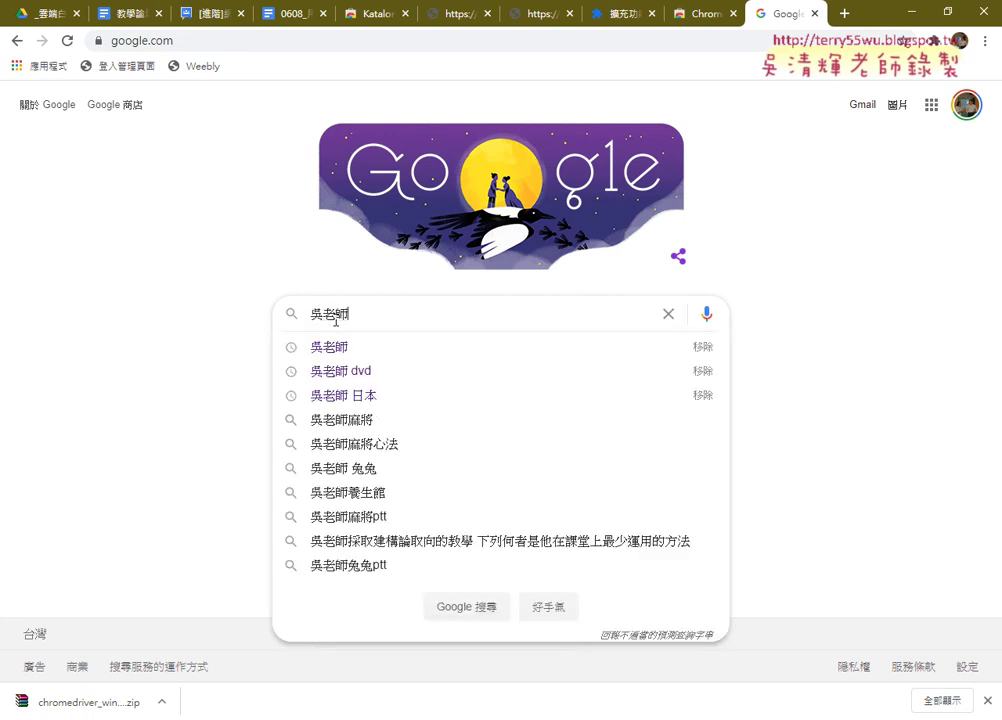
{"action": "key", "text": "Return"}
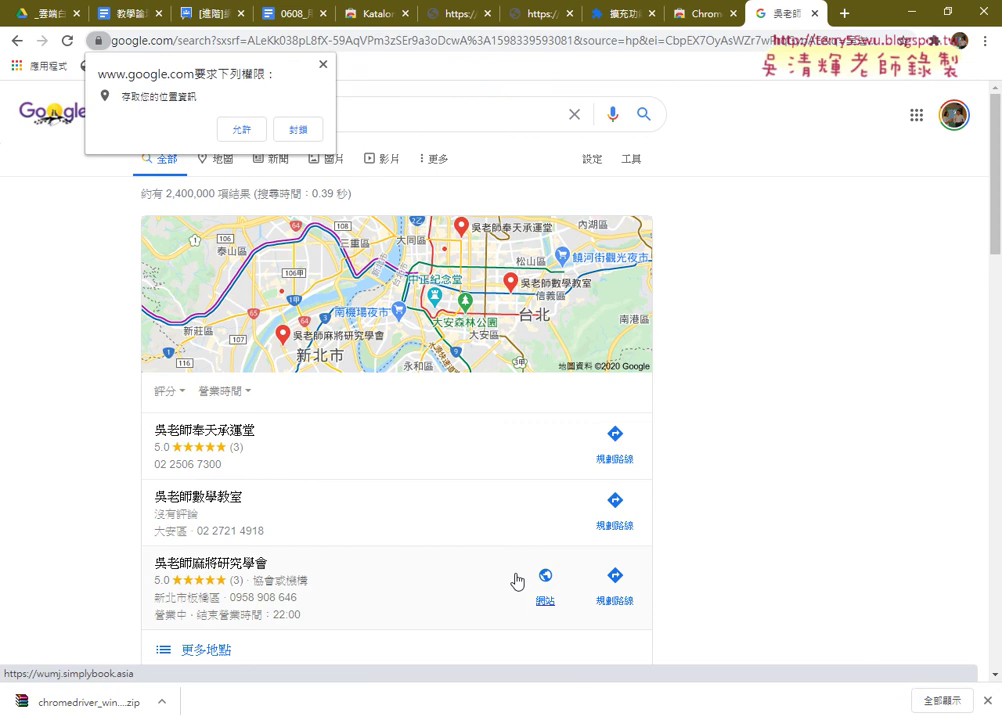
Stop recording and highlight the Untitled Test Case and its recorded steps in red.
{"action": "key", "text": "alt+Tab"}
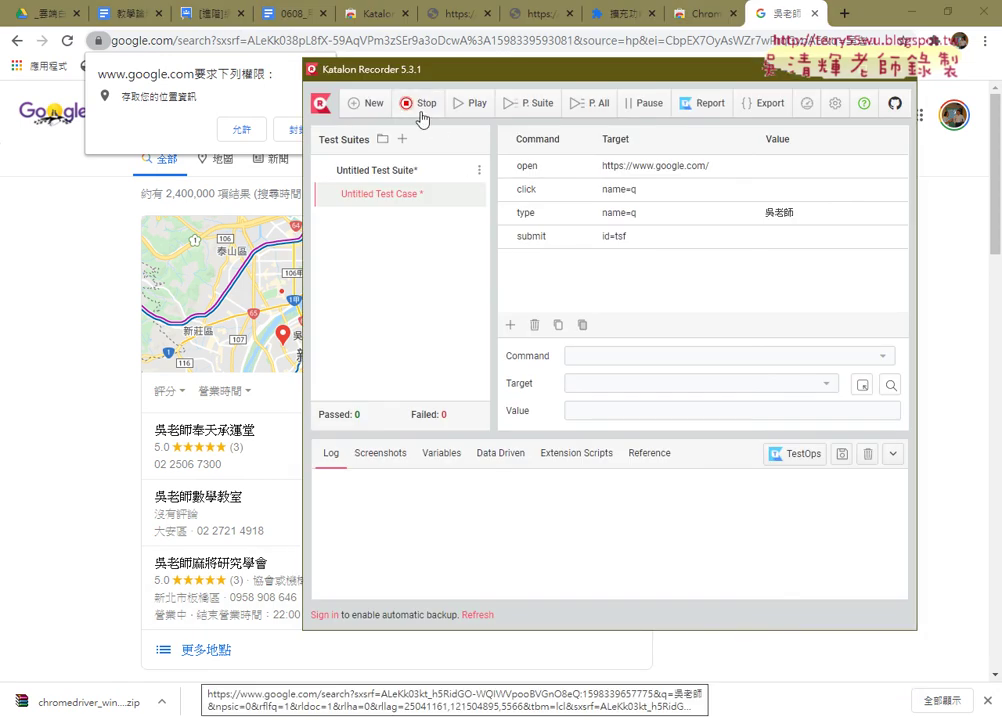
{"action": "left_click", "coordinate": [419, 105]}
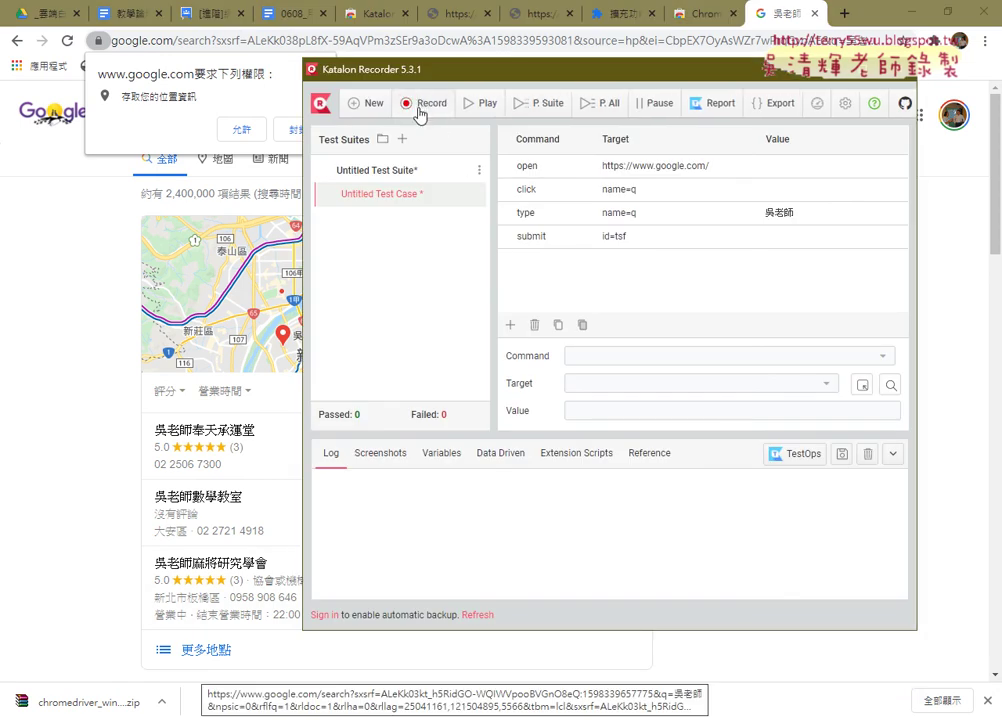
{"action": "mouse_move", "coordinate": [546, 236]}
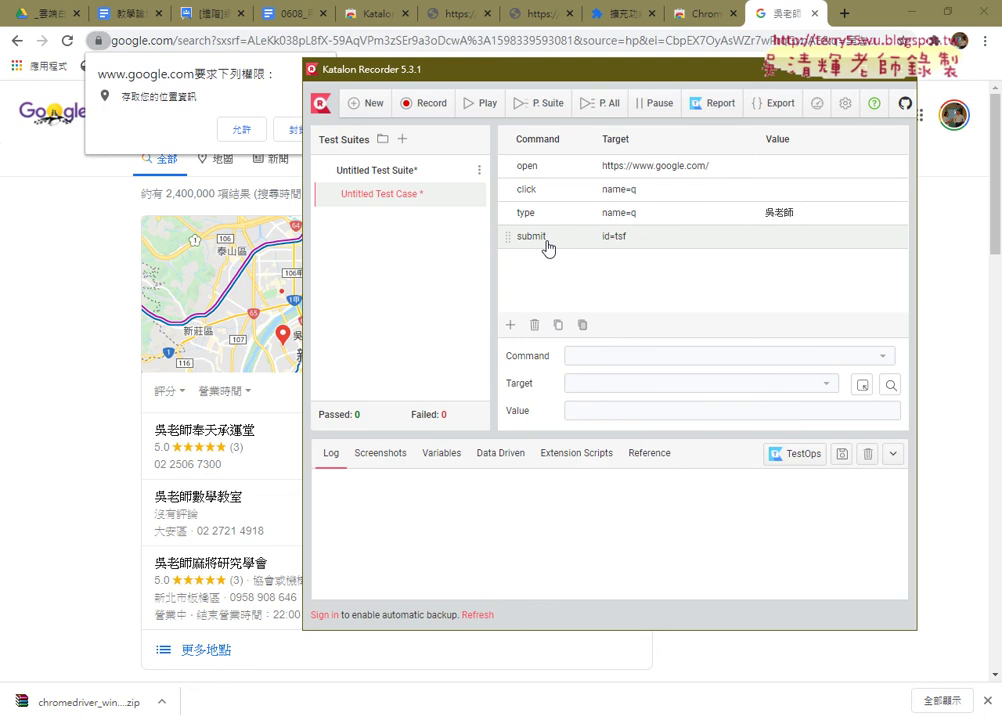
{"action": "mouse_move", "coordinate": [450, 127]}
{"action": "left_mouse_down"}
{"action": "mouse_move", "coordinate": [421, 78]}
{"action": "mouse_move", "coordinate": [455, 125]}
{"action": "left_mouse_up"}
{"action": "mouse_move", "coordinate": [445, 412]}
{"action": "left_mouse_down"}
{"action": "mouse_move", "coordinate": [420, 140]}
{"action": "mouse_move", "coordinate": [452, 152]}
{"action": "mouse_move", "coordinate": [447, 125]}
{"action": "left_mouse_up"}
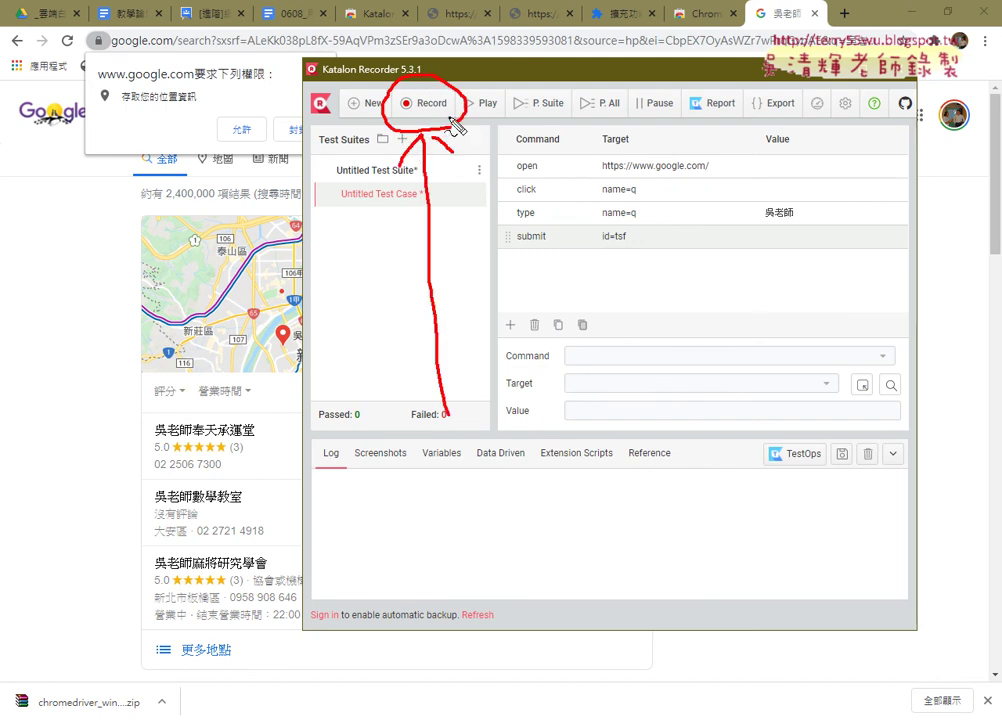
{"action": "mouse_move", "coordinate": [432, 200]}
{"action": "left_mouse_down"}
{"action": "mouse_move", "coordinate": [318, 192]}
{"action": "mouse_move", "coordinate": [441, 197]}
{"action": "left_mouse_up"}
{"action": "mouse_move", "coordinate": [583, 286]}
{"action": "left_mouse_down"}
{"action": "mouse_move", "coordinate": [456, 198]}
{"action": "mouse_move", "coordinate": [505, 248]}
{"action": "left_mouse_up"}
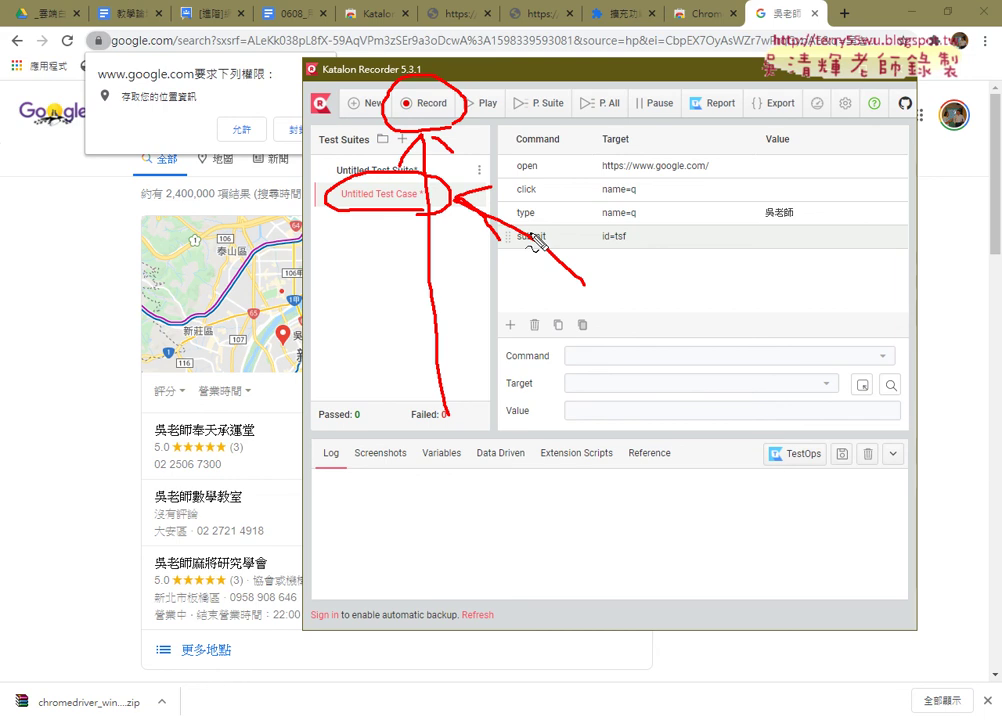
{"action": "key", "text": "Escape"}
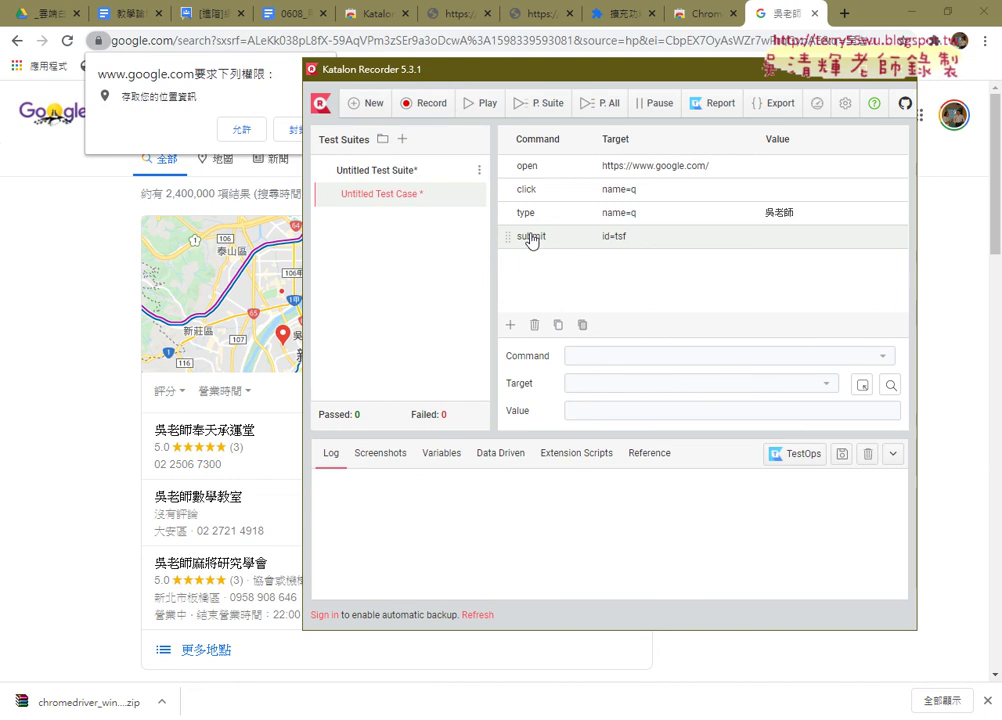
Export the recorded 吳老師 search as a Python 2 (WebDriver + unittest) script.
{"action": "left_click", "coordinate": [783, 108]}
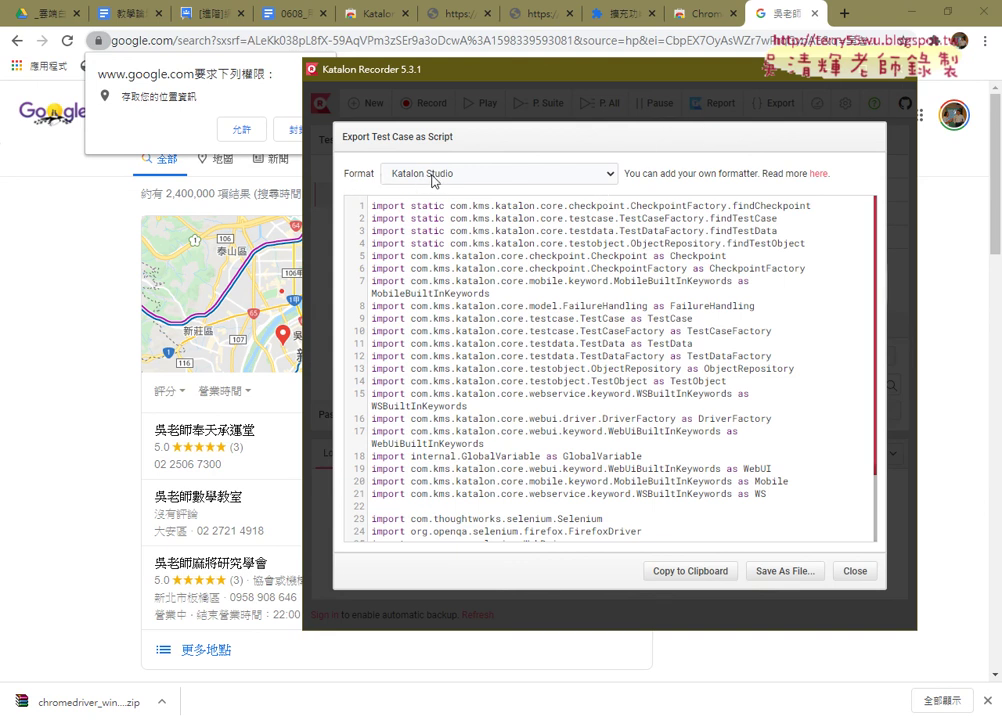
{"action": "left_click", "coordinate": [427, 180]}
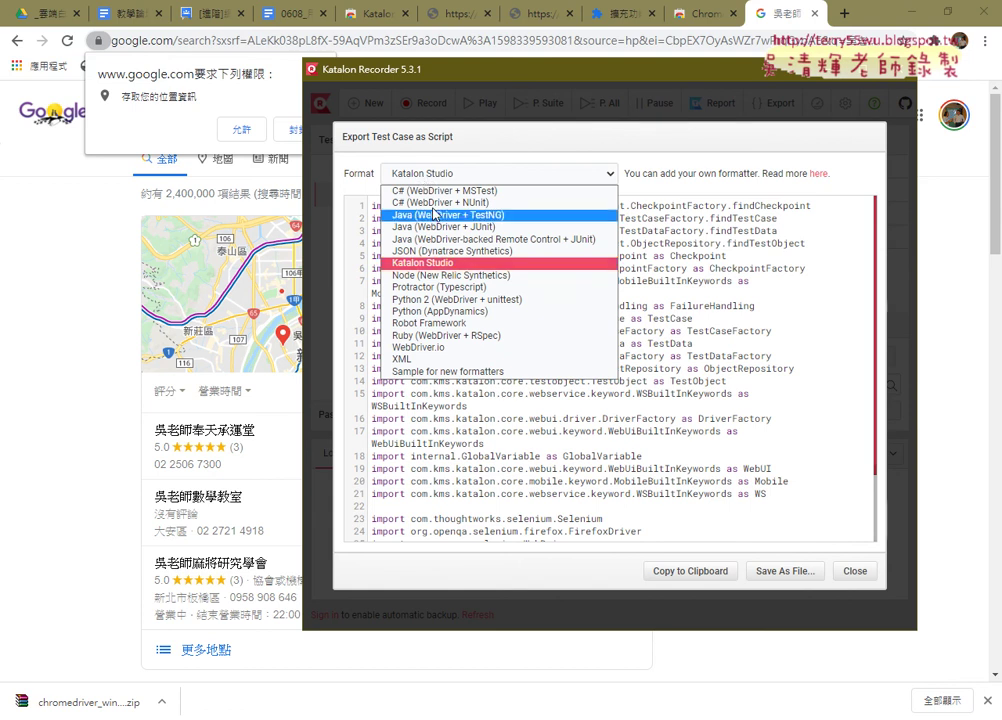
{"action": "left_click", "coordinate": [461, 311]}
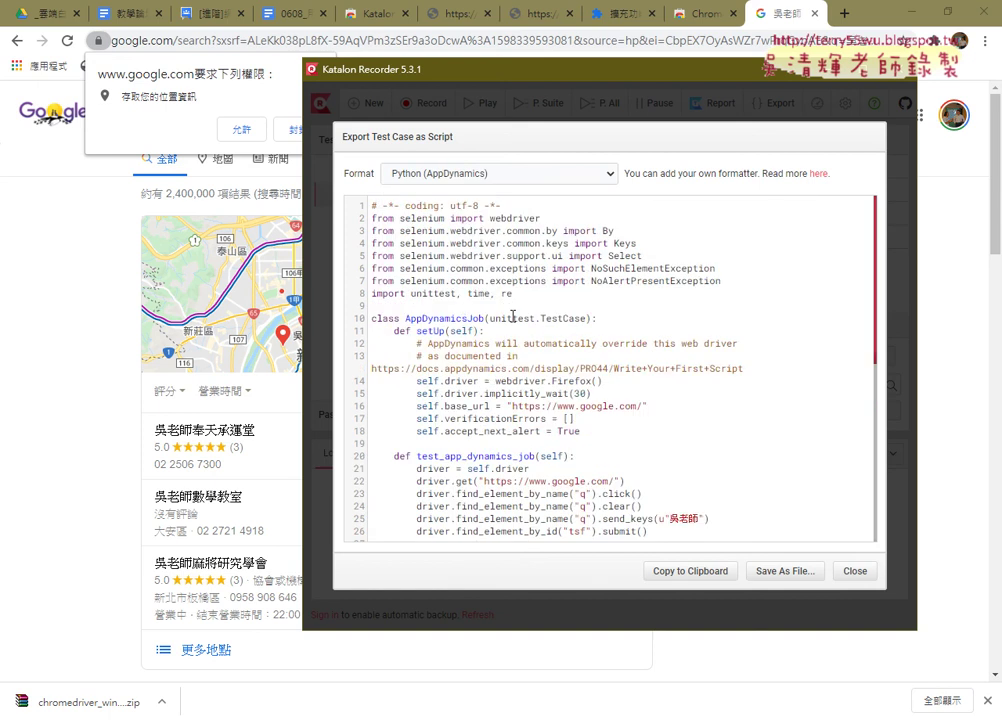
{"action": "scroll", "coordinate": [655, 330], "scroll_direction": "down", "scroll_amount": 2}
{"action": "scroll", "coordinate": [657, 342], "scroll_direction": "down", "scroll_amount": 1}
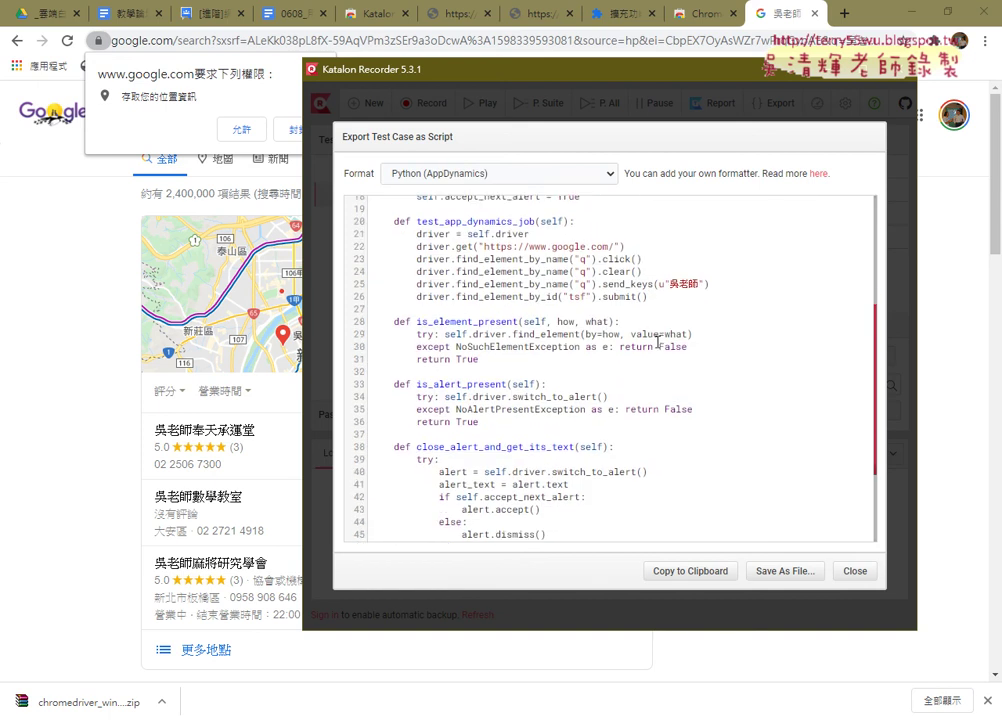
{"action": "left_click", "coordinate": [477, 175]}
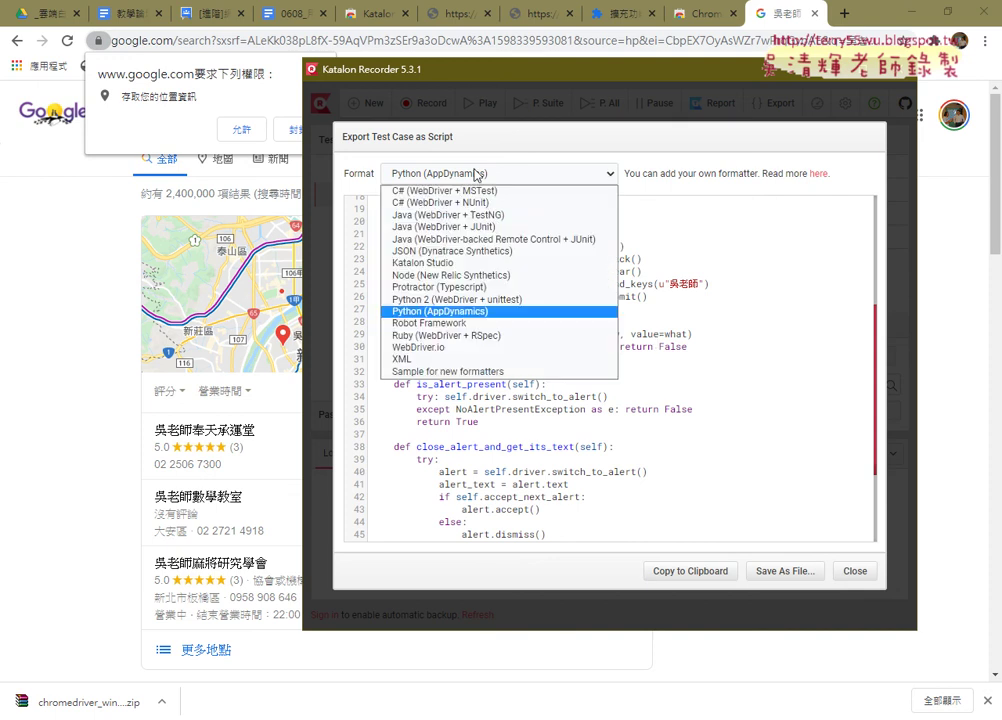
{"action": "left_click", "coordinate": [463, 307]}
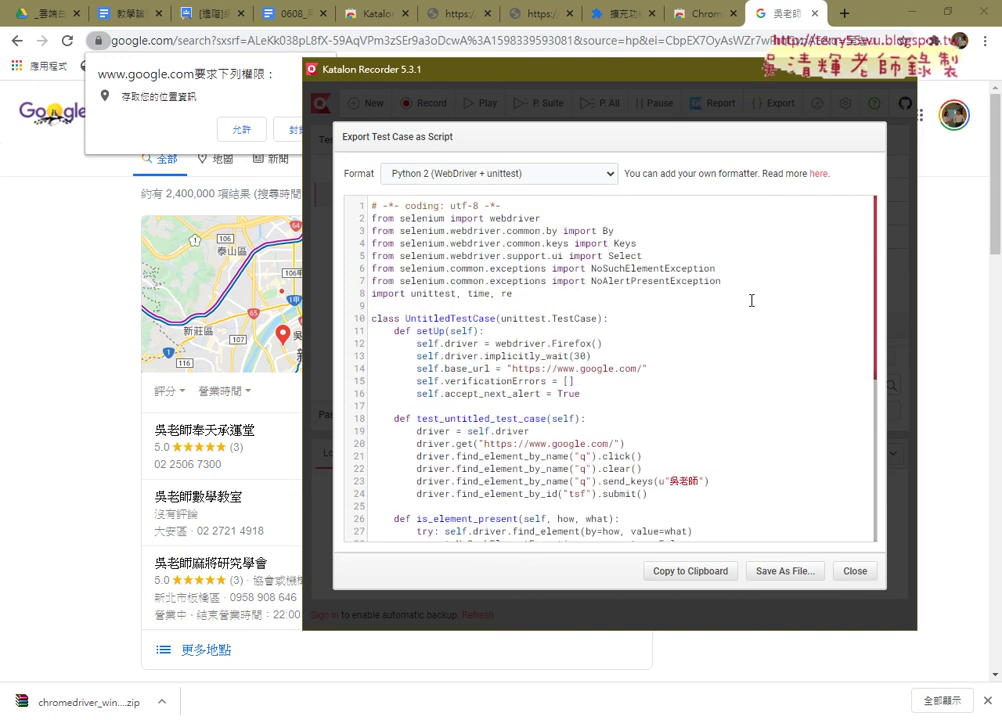
{"action": "scroll", "coordinate": [745, 298], "scroll_direction": "down", "scroll_amount": 5}
{"action": "scroll", "coordinate": [752, 300], "scroll_direction": "up", "scroll_amount": 2}
{"action": "scroll", "coordinate": [752, 300], "scroll_direction": "up", "scroll_amount": 2}
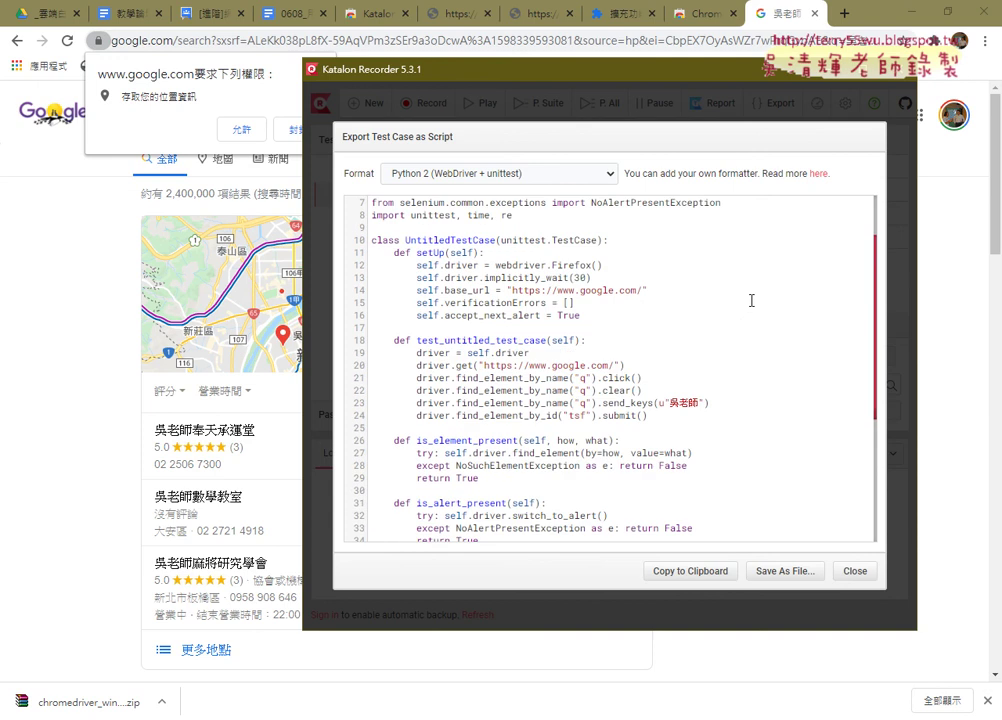
Copy exported script lines 20–24, from the Google page load to the submit.
{"action": "double_click", "coordinate": [397, 340]}
{"action": "left_click_drag", "start_coordinate": [708, 403], "coordinate": [416, 403]}
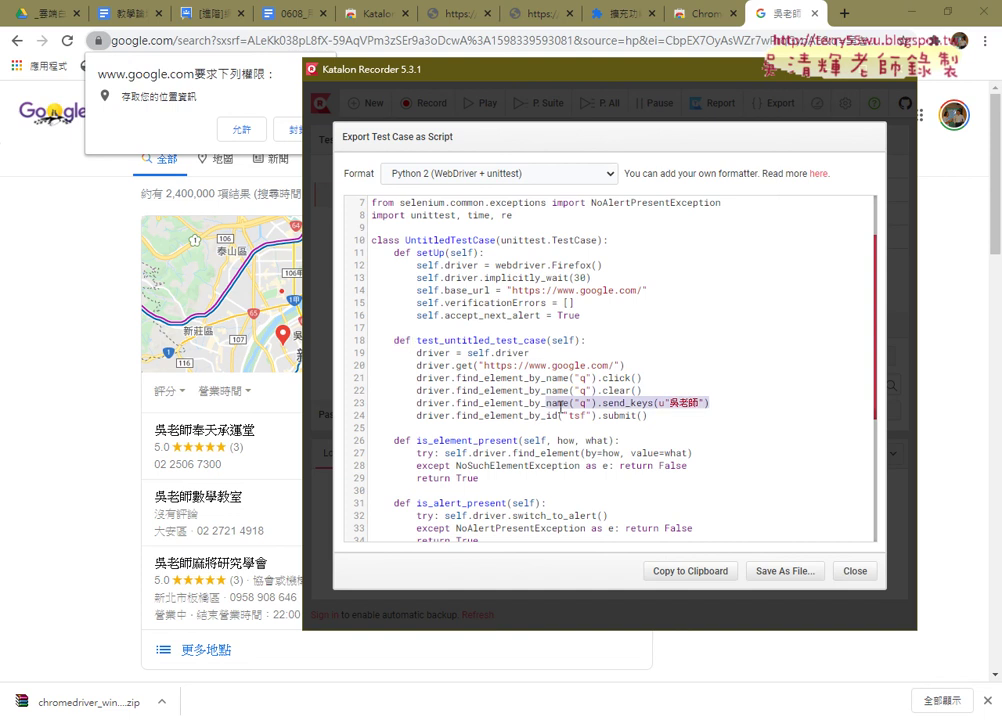
{"action": "left_click", "coordinate": [640, 415]}
{"action": "left_click_drag", "start_coordinate": [640, 415], "coordinate": [372, 374]}
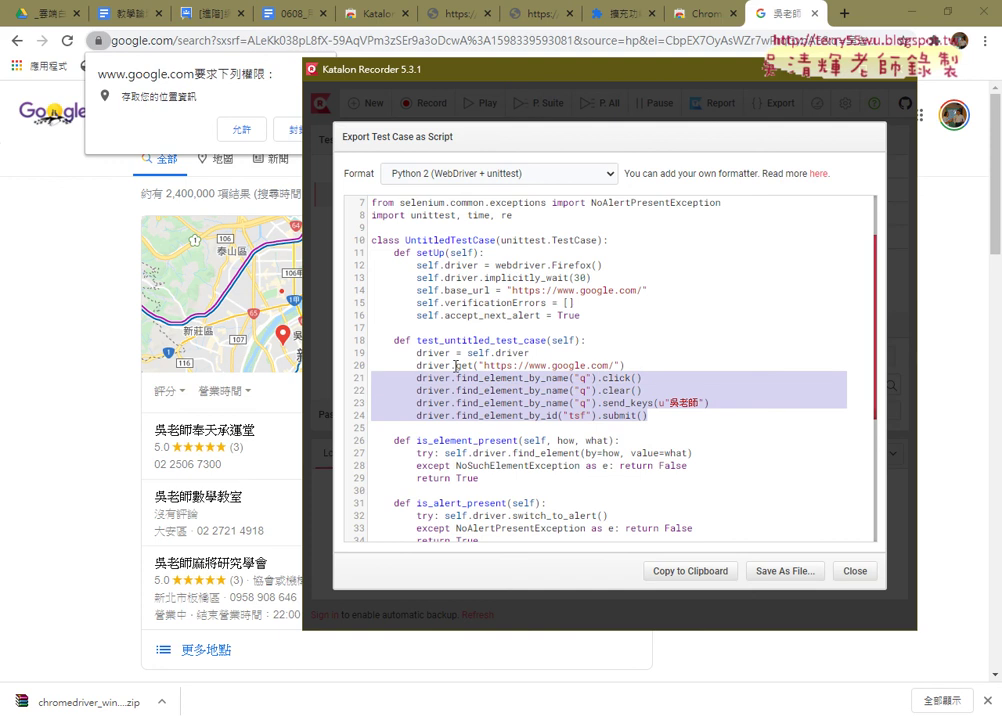
{"action": "left_click_drag", "start_coordinate": [694, 421], "coordinate": [551, 365]}
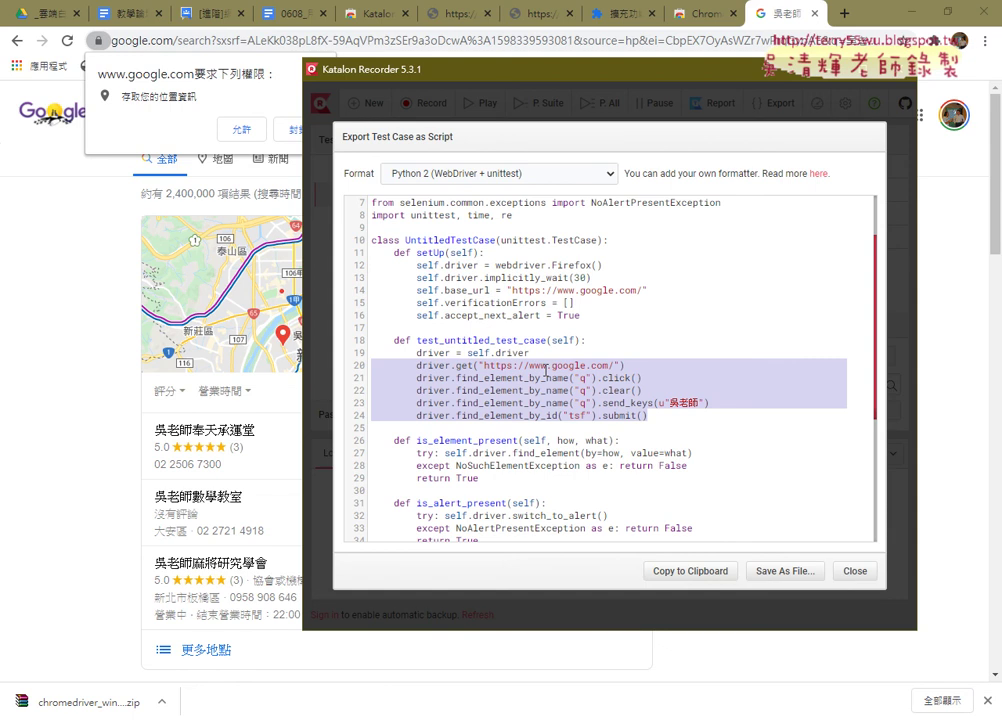
{"action": "right_click", "coordinate": [572, 395]}
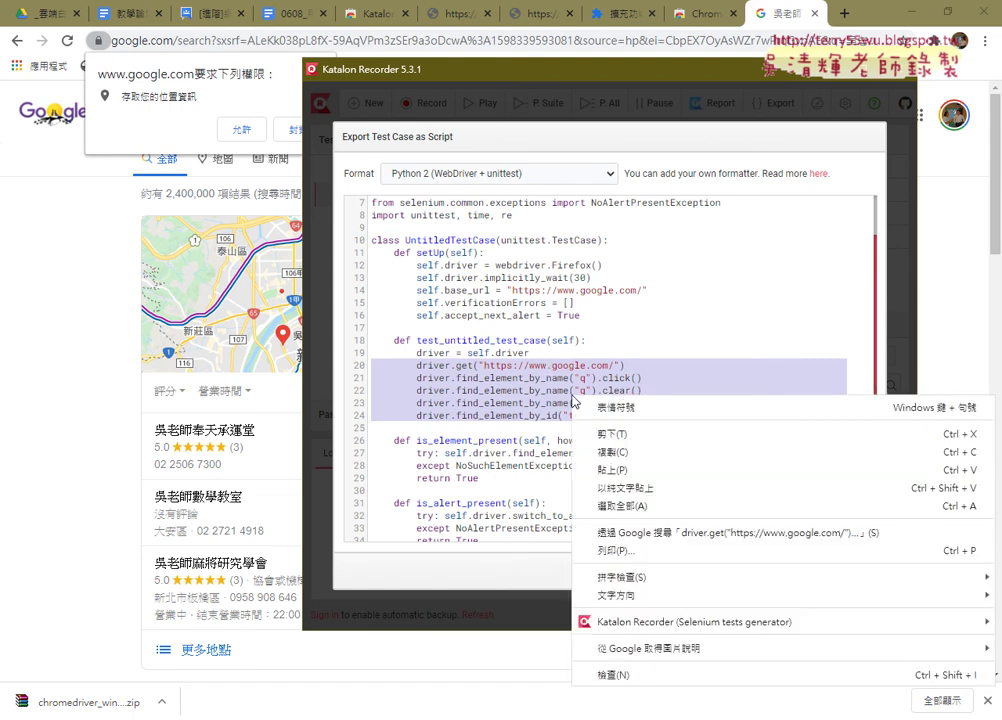
{"action": "left_click", "coordinate": [594, 452]}
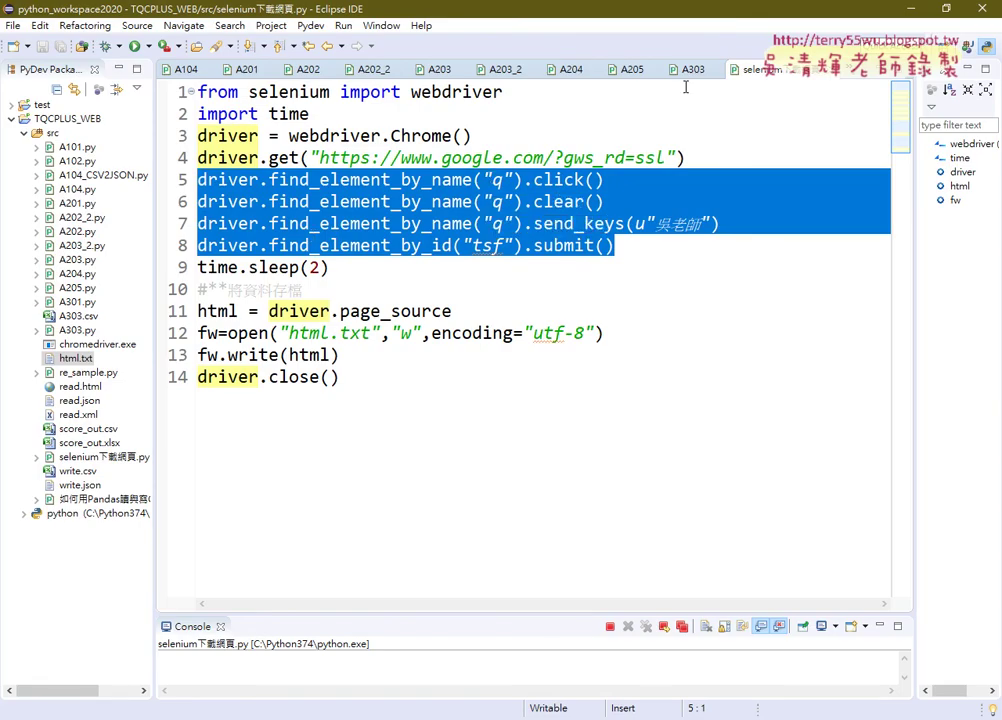
Paste the copied driver steps over lines 4–8 of selenium下載網頁.py.
{"action": "left_click", "coordinate": [598, 180]}
{"action": "left_click_drag", "start_coordinate": [647, 246], "coordinate": [197, 158]}
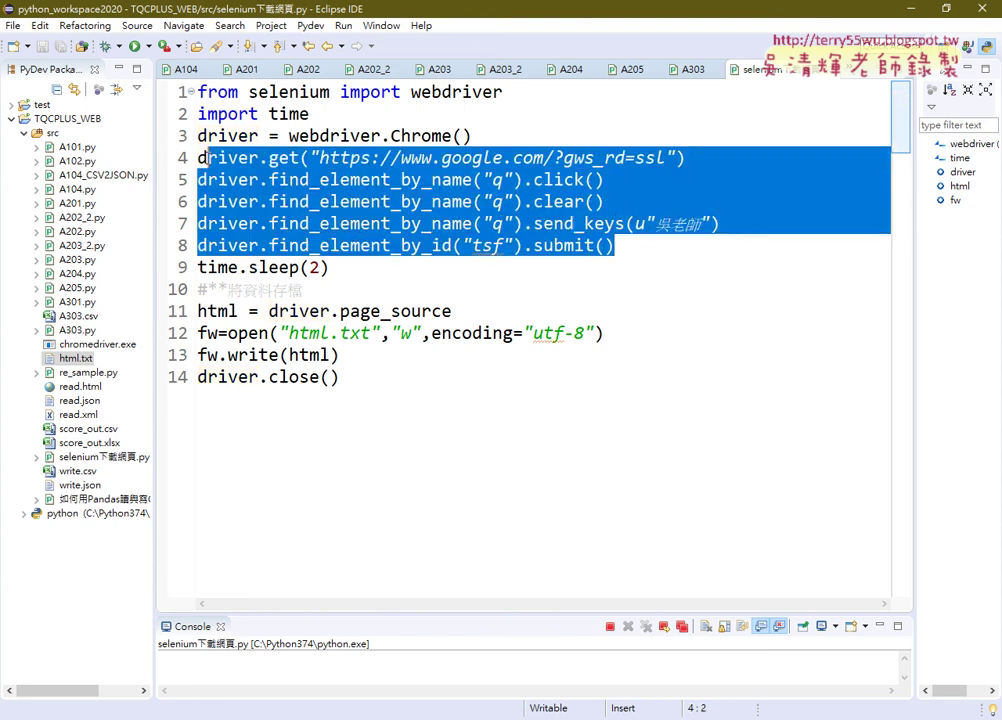
{"action": "key", "text": "ctrl+v"}
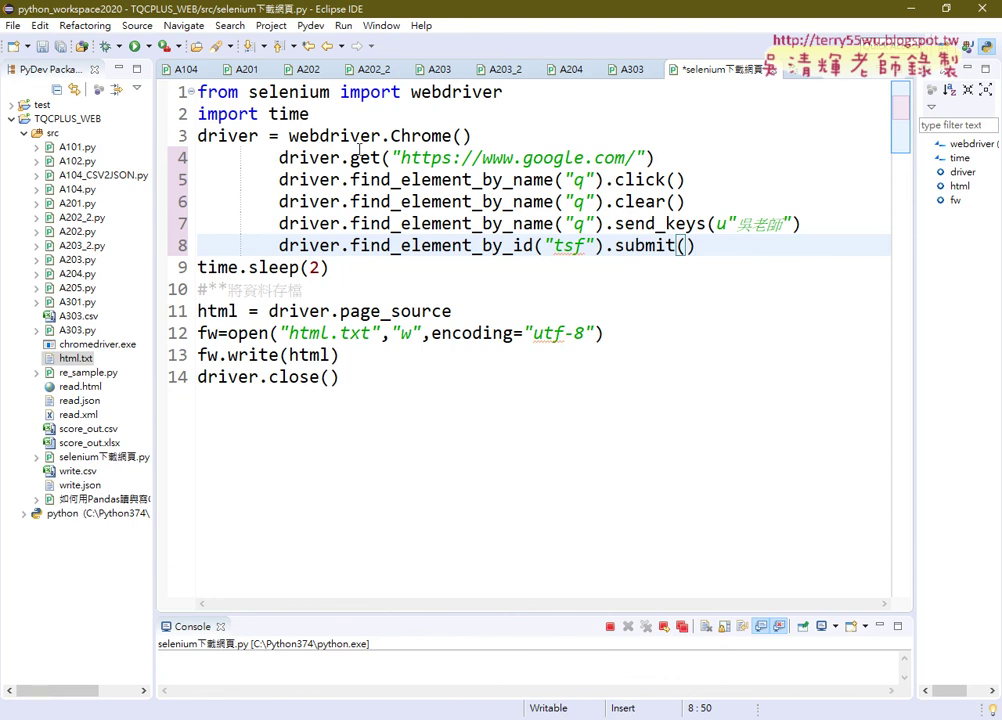
Remove the extra indentation from lines 4–8, then save and run selenium下載網頁.py.
{"action": "left_click_drag", "start_coordinate": [380, 246], "coordinate": [197, 136]}
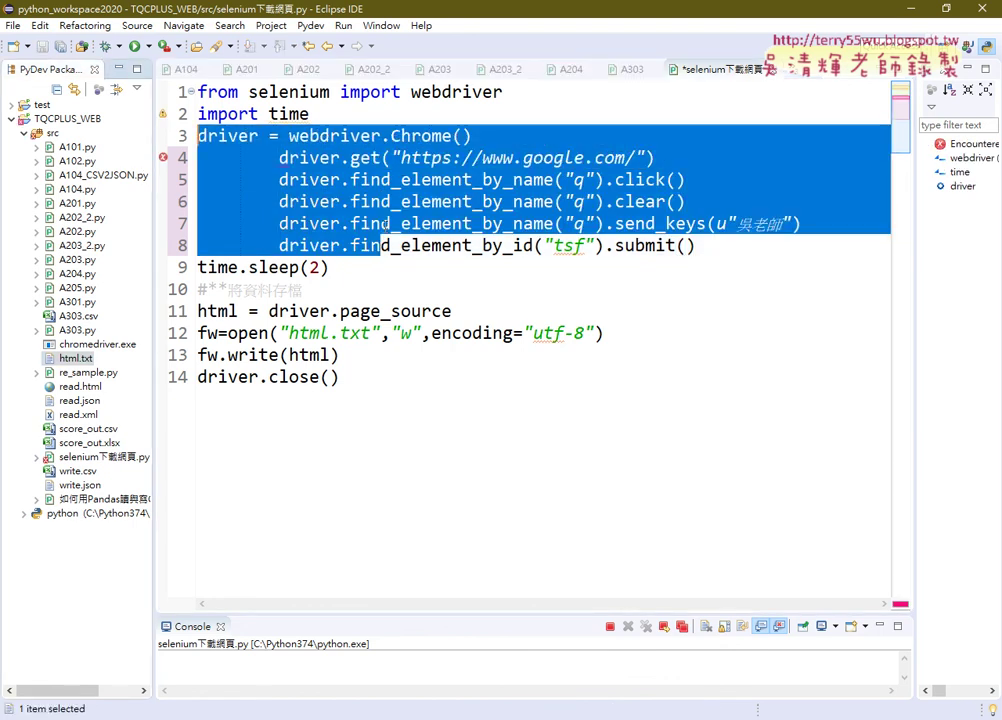
{"action": "left_click_drag", "start_coordinate": [410, 246], "coordinate": [198, 158]}
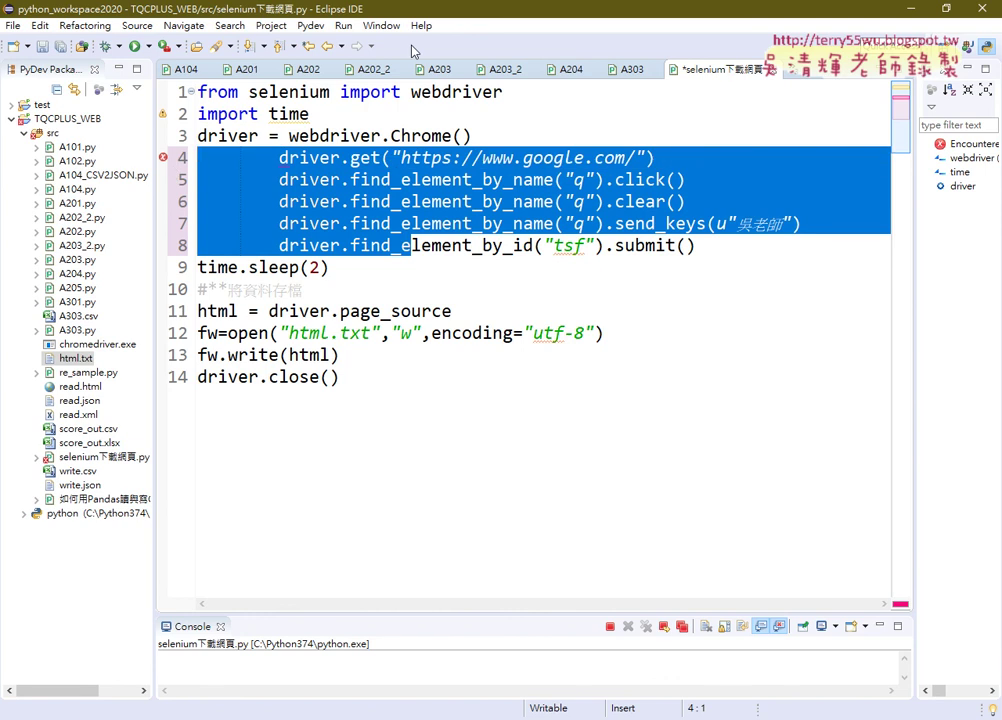
{"action": "key", "text": "shift+Tab"}
{"action": "key", "text": "shift+Tab"}
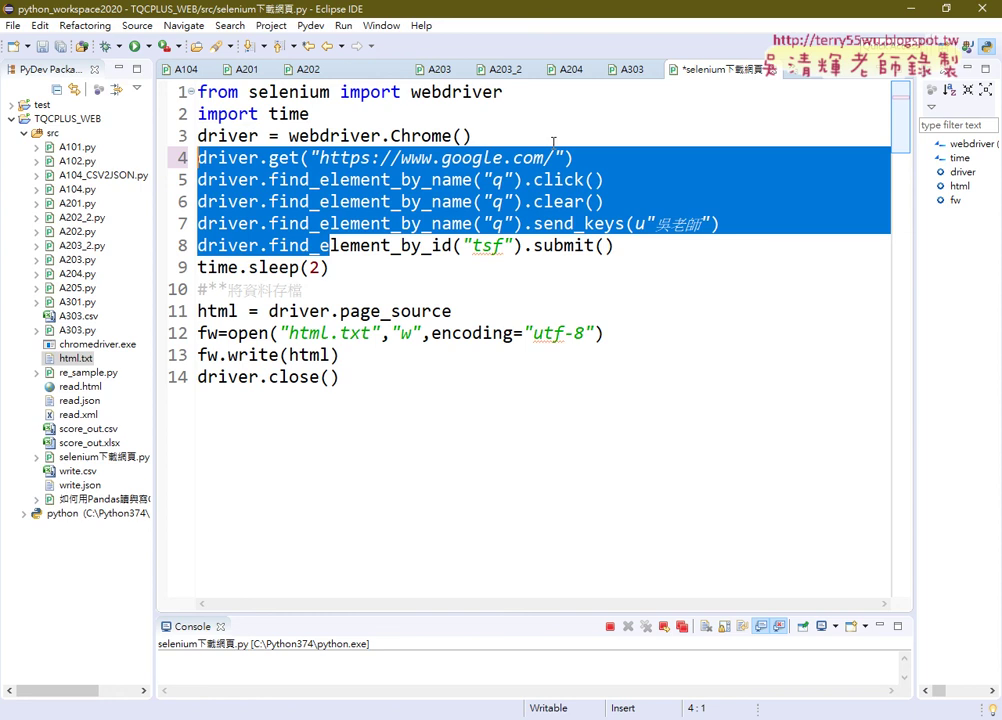
{"action": "left_click", "coordinate": [136, 47]}
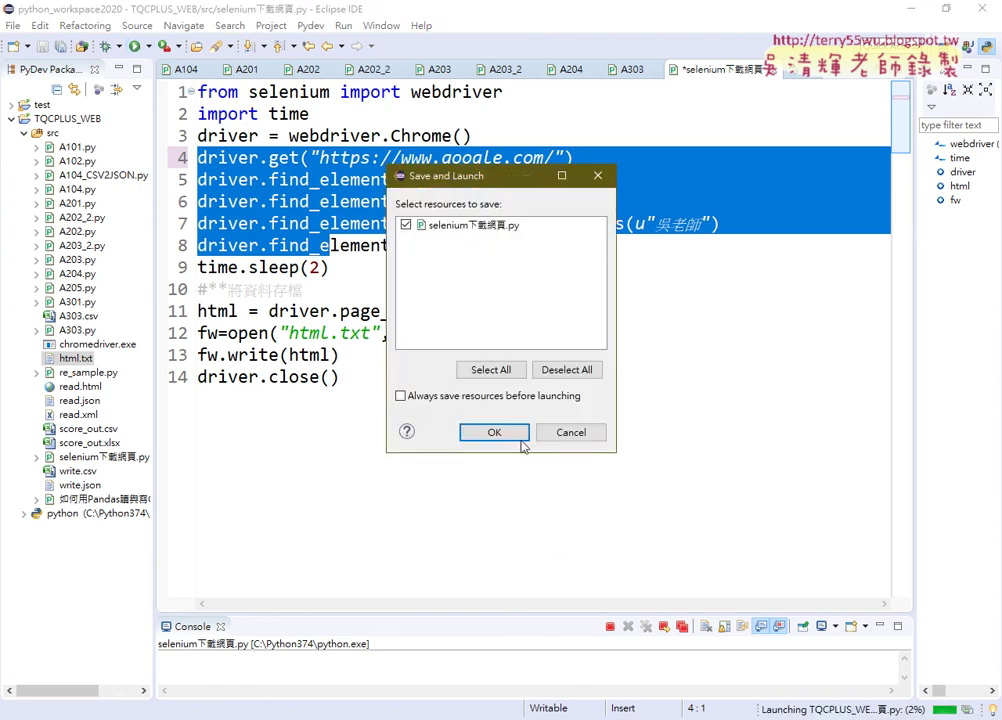
{"action": "left_click", "coordinate": [447, 433]}
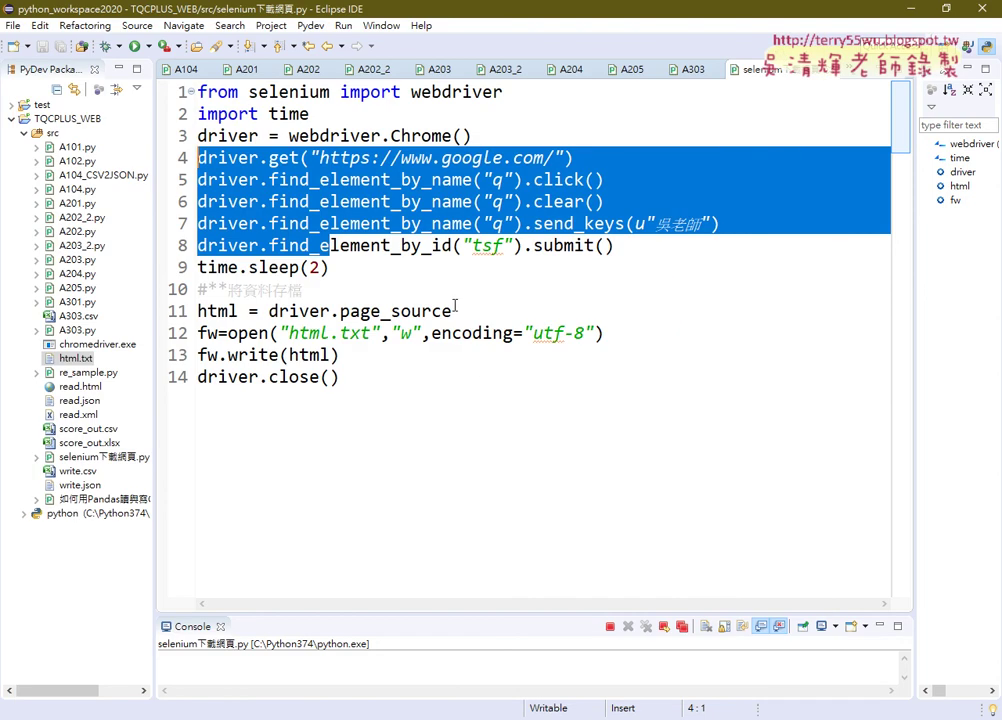
{"action": "left_click_drag", "start_coordinate": [452, 311], "coordinate": [197, 311]}
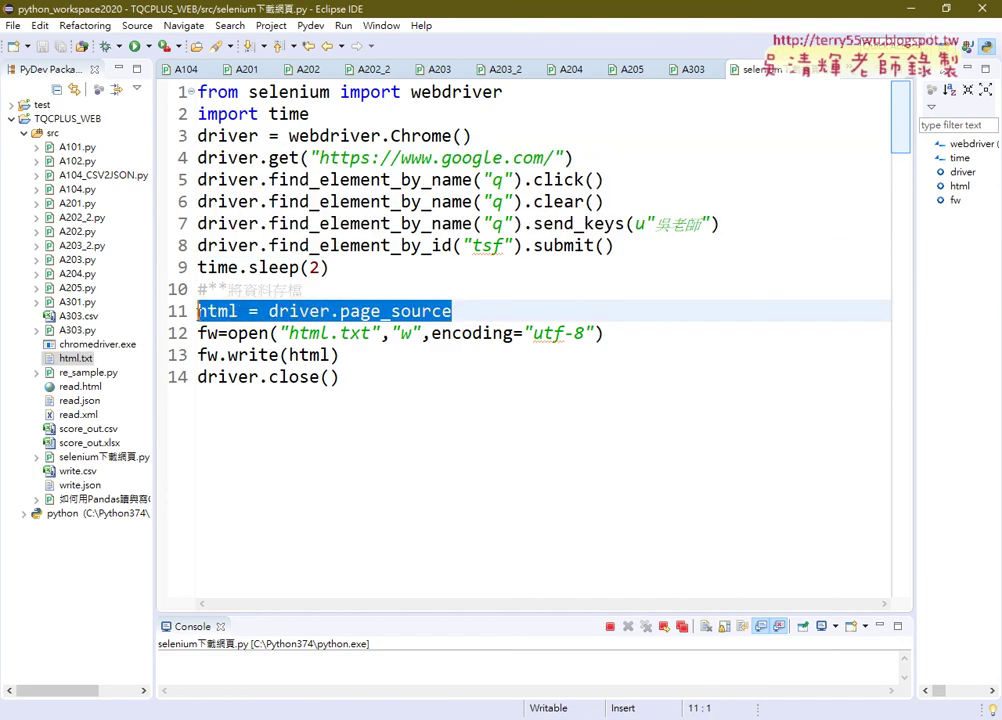
{"action": "left_click", "coordinate": [382, 311]}
{"action": "left_click_drag", "start_coordinate": [268, 311], "coordinate": [469, 312]}
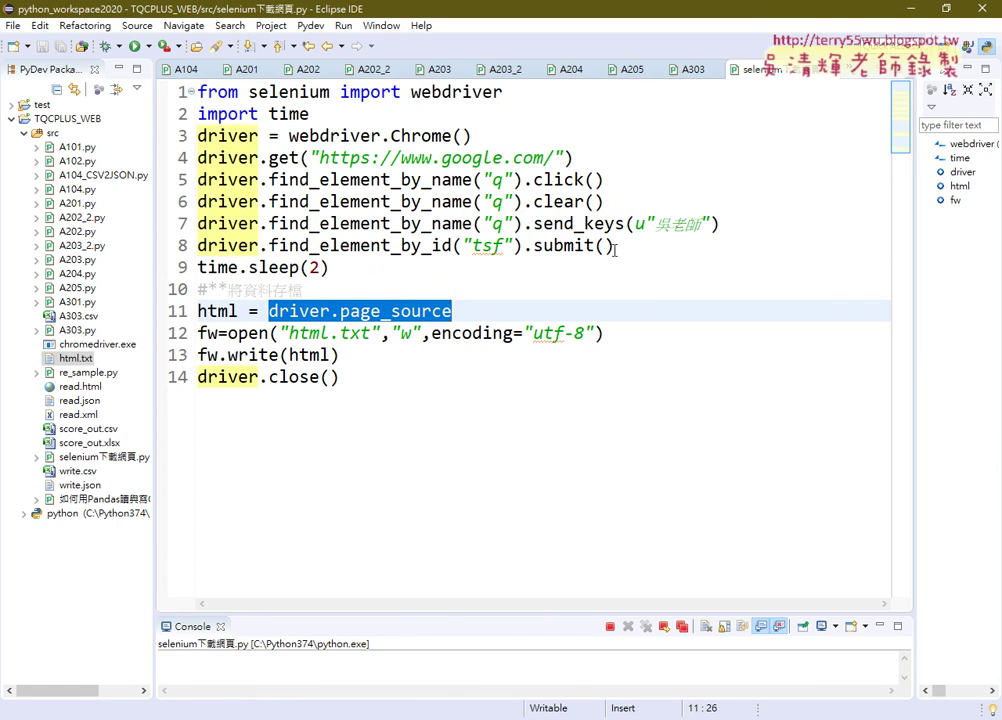
{"action": "mouse_move", "coordinate": [615, 245]}
{"action": "left_mouse_down"}
{"action": "mouse_move", "coordinate": [340, 245]}
{"action": "mouse_move", "coordinate": [172, 151]}
{"action": "mouse_move", "coordinate": [172, 136]}
{"action": "left_mouse_up"}
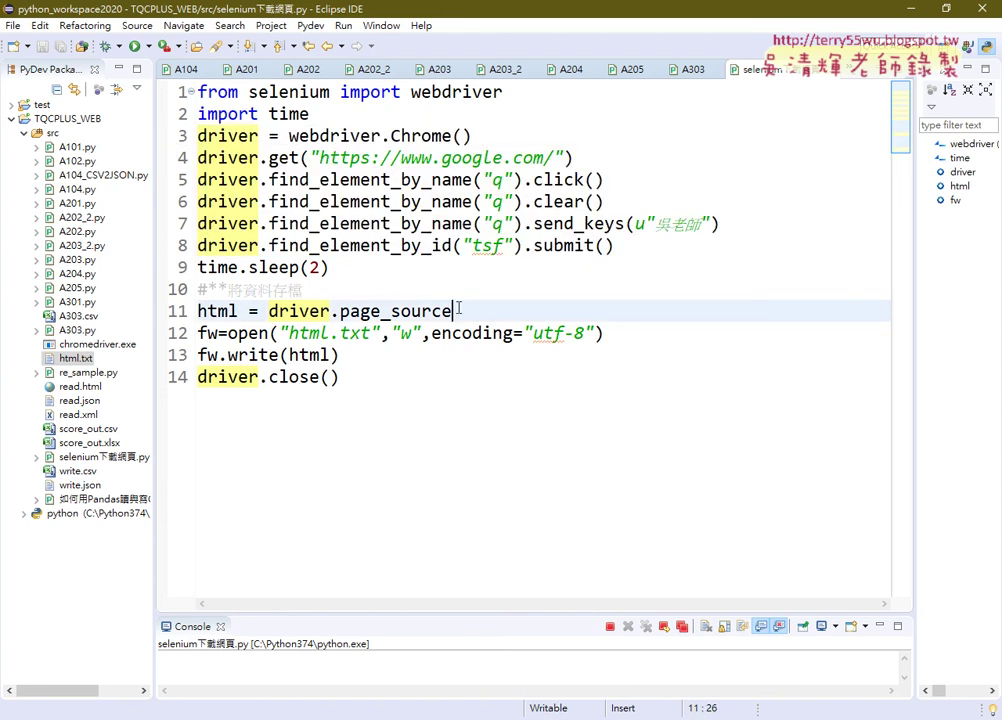
{"action": "left_click_drag", "start_coordinate": [452, 311], "coordinate": [269, 311]}
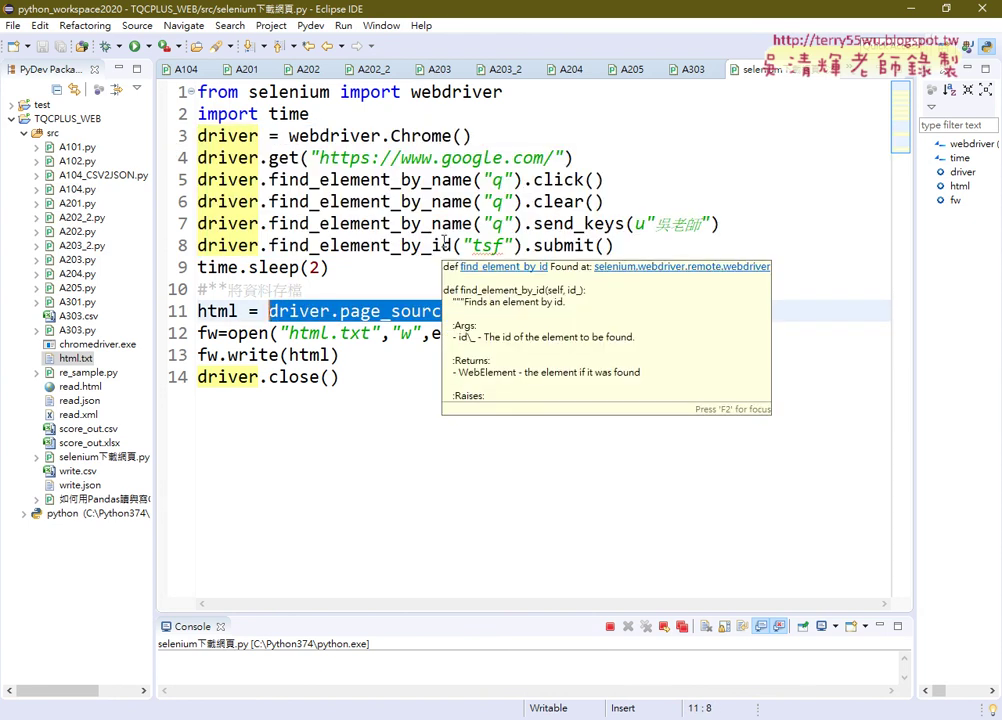
{"action": "mouse_move", "coordinate": [443, 245]}
{"action": "left_click", "coordinate": [335, 355]}
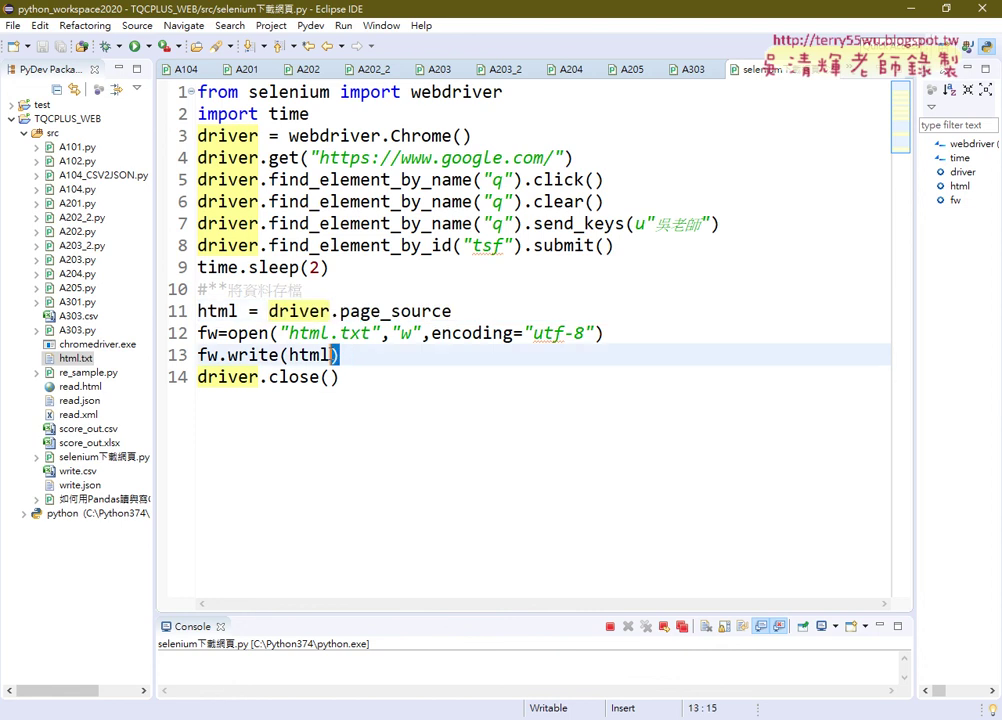
{"action": "left_click_drag", "start_coordinate": [337, 355], "coordinate": [197, 311]}
{"action": "left_click", "coordinate": [473, 311]}
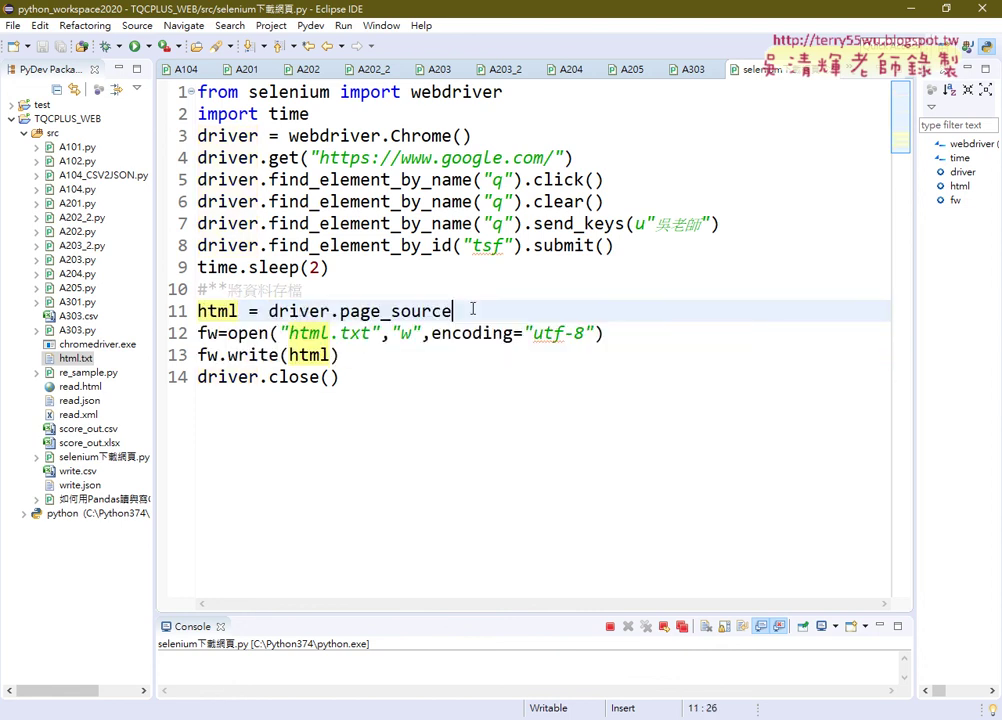
{"action": "left_click_drag", "start_coordinate": [473, 311], "coordinate": [268, 311]}
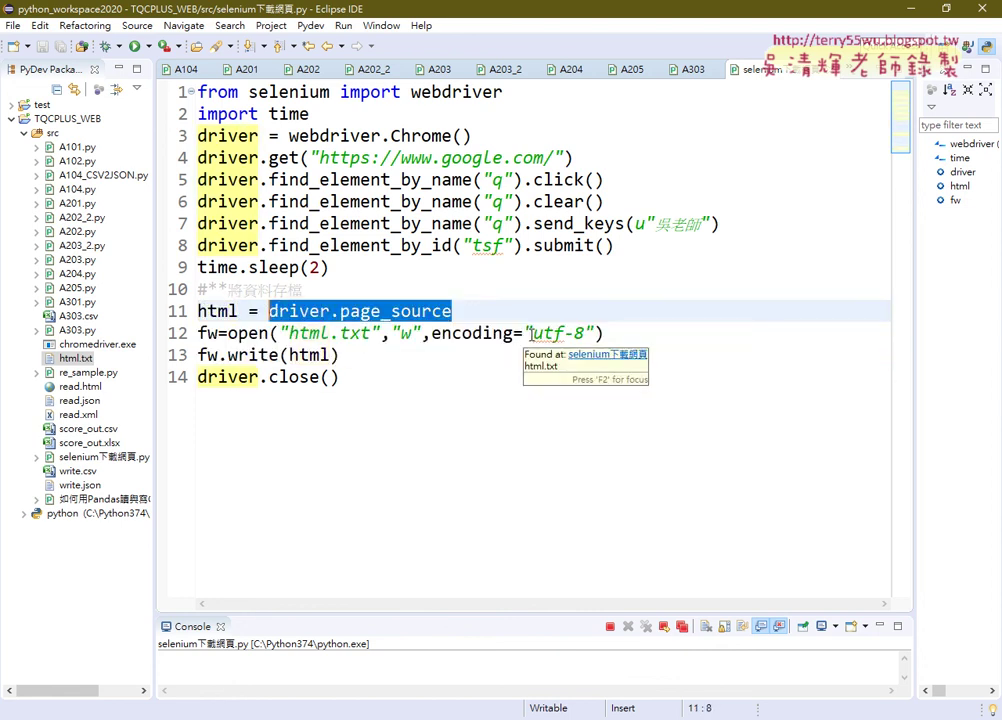
{"action": "left_click_drag", "start_coordinate": [340, 355], "coordinate": [183, 333]}
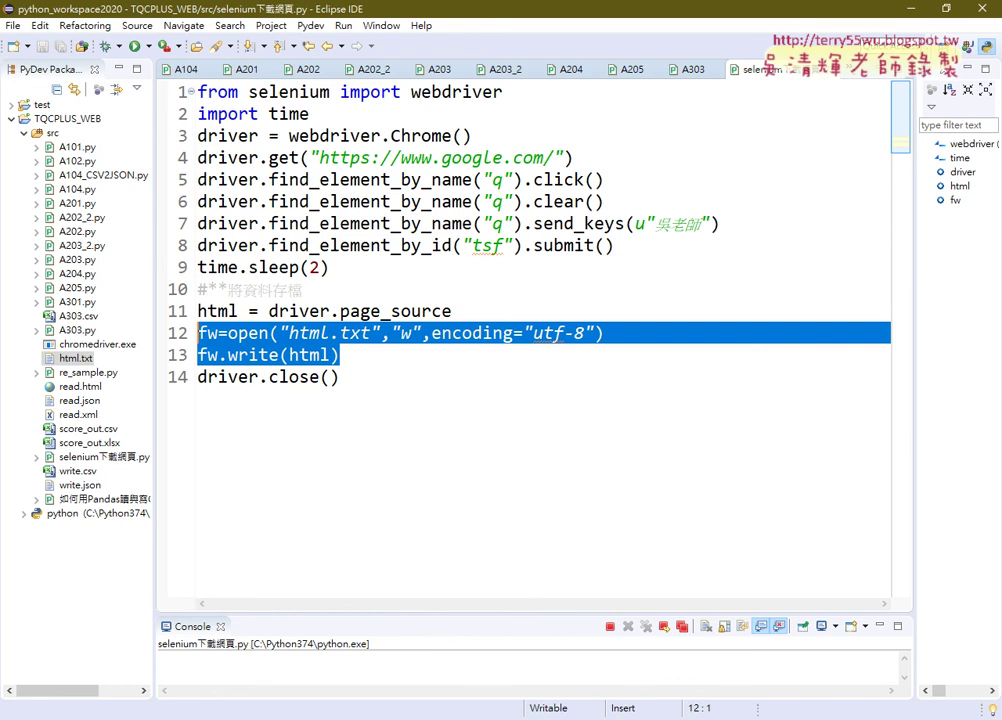
Close the Katalon Recorder window and return to Chrome.
{"action": "key", "text": "alt+Tab"}
{"action": "key", "text": "alt+F4"}
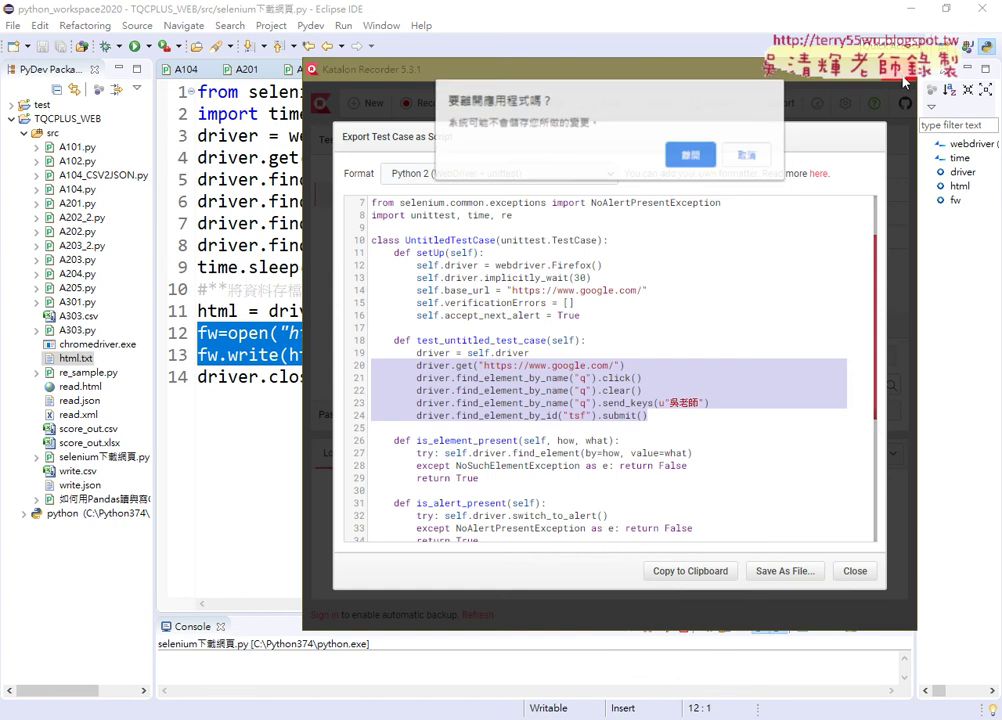
{"action": "left_click", "coordinate": [700, 154]}
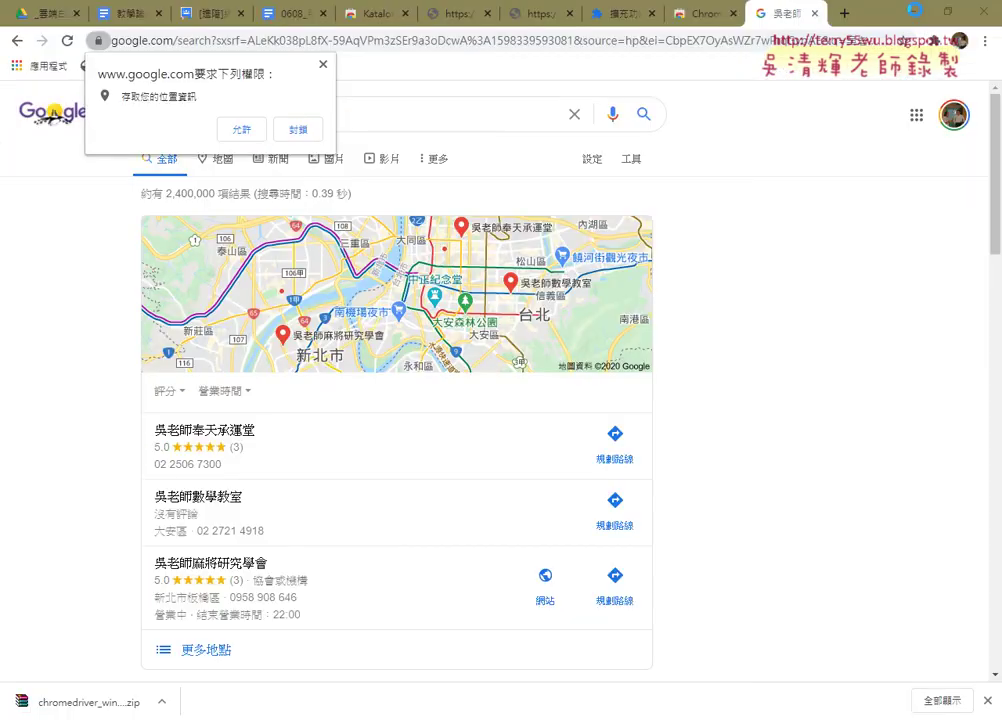
{"action": "key", "text": "alt+Tab"}
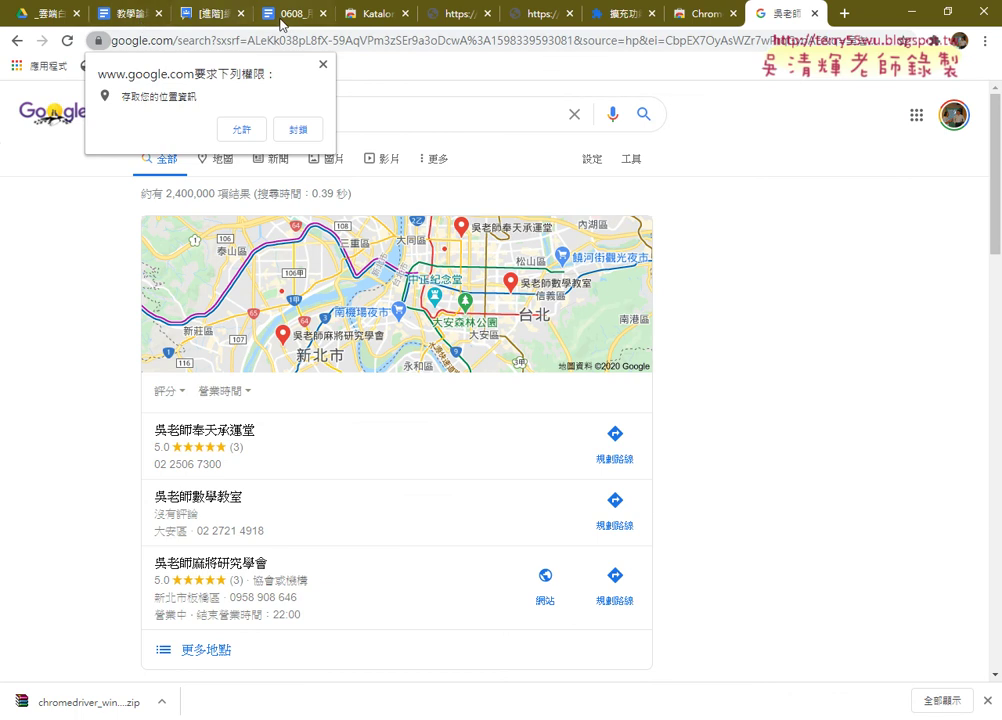
Open the Katalon Recorder store link from the 0608_用selenium下載網頁 document in a new tab.
{"action": "left_click", "coordinate": [289, 20]}
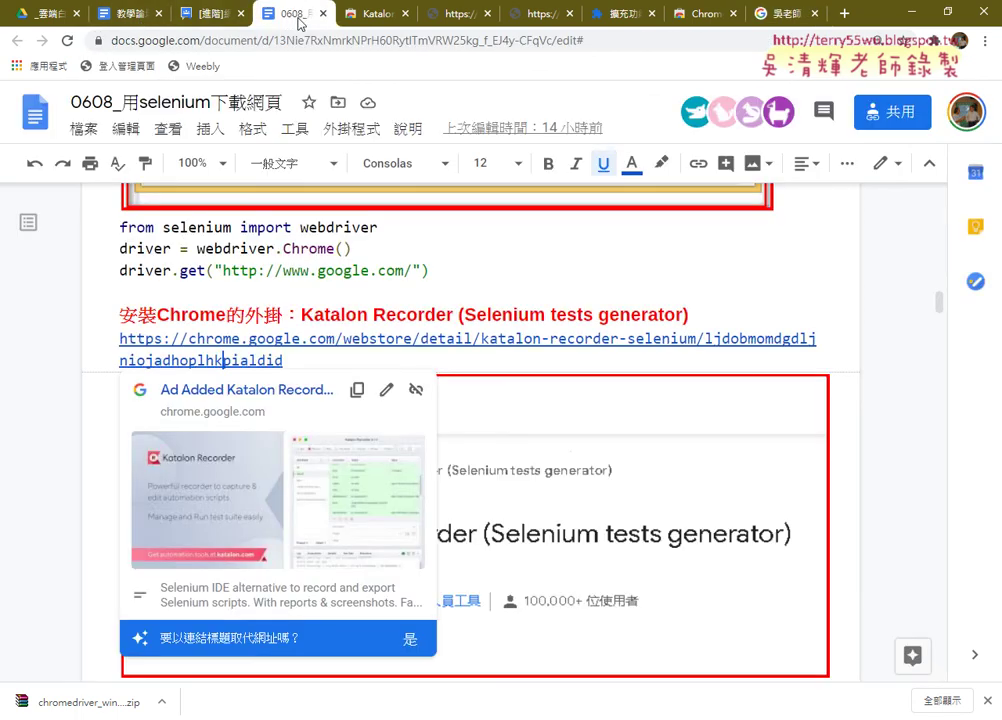
{"action": "scroll", "coordinate": [917, 330], "scroll_direction": "up", "scroll_amount": 1}
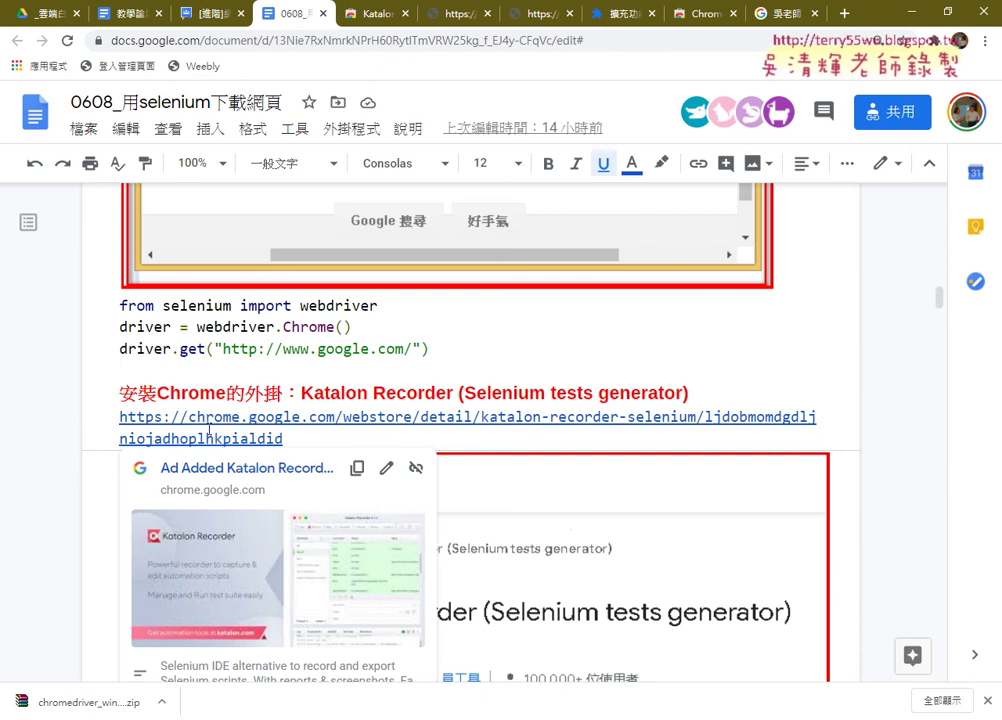
{"action": "left_click", "coordinate": [188, 417]}
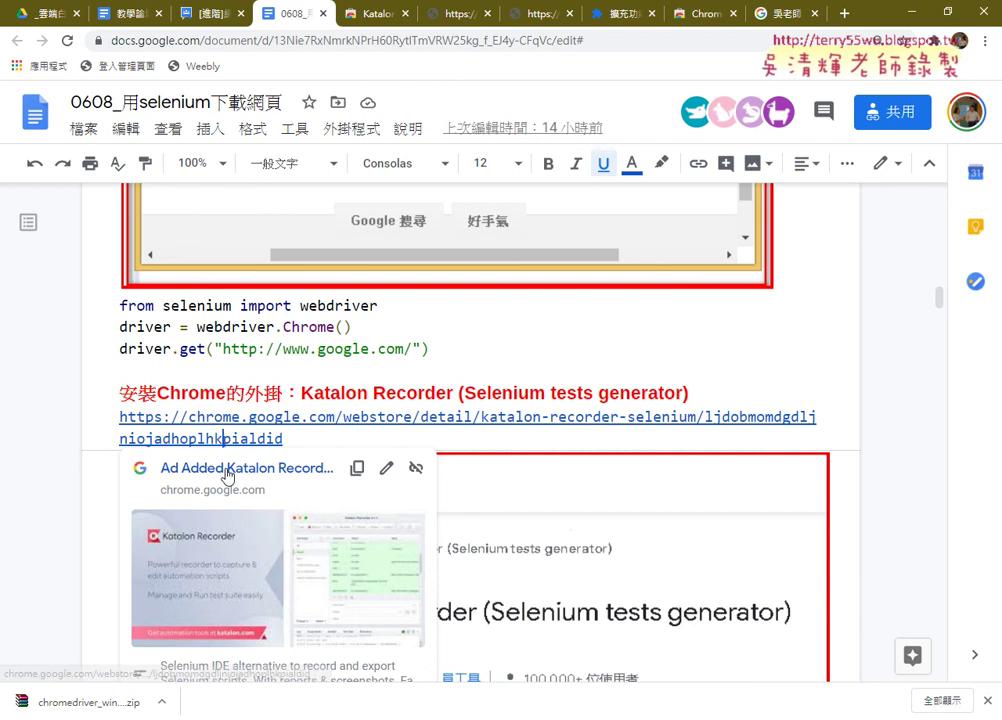
{"action": "left_click", "coordinate": [224, 470]}
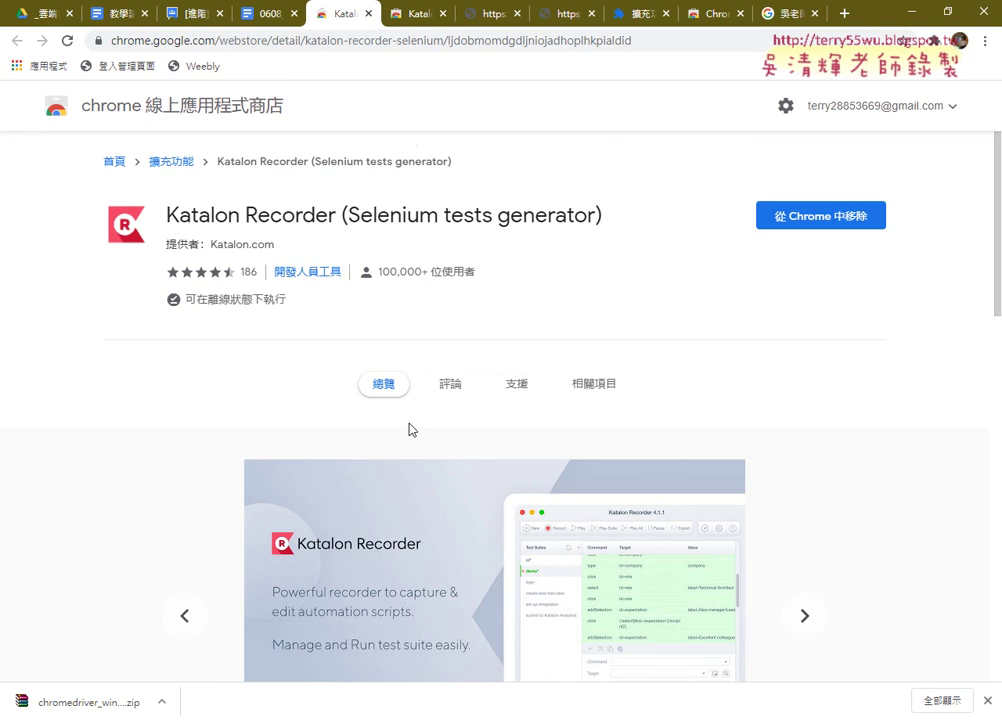
Scroll the Katalon Recorder store page, then go back to the 0608_用selenium下載網頁 document.
{"action": "scroll", "coordinate": [515, 577], "scroll_direction": "down", "scroll_amount": 5}
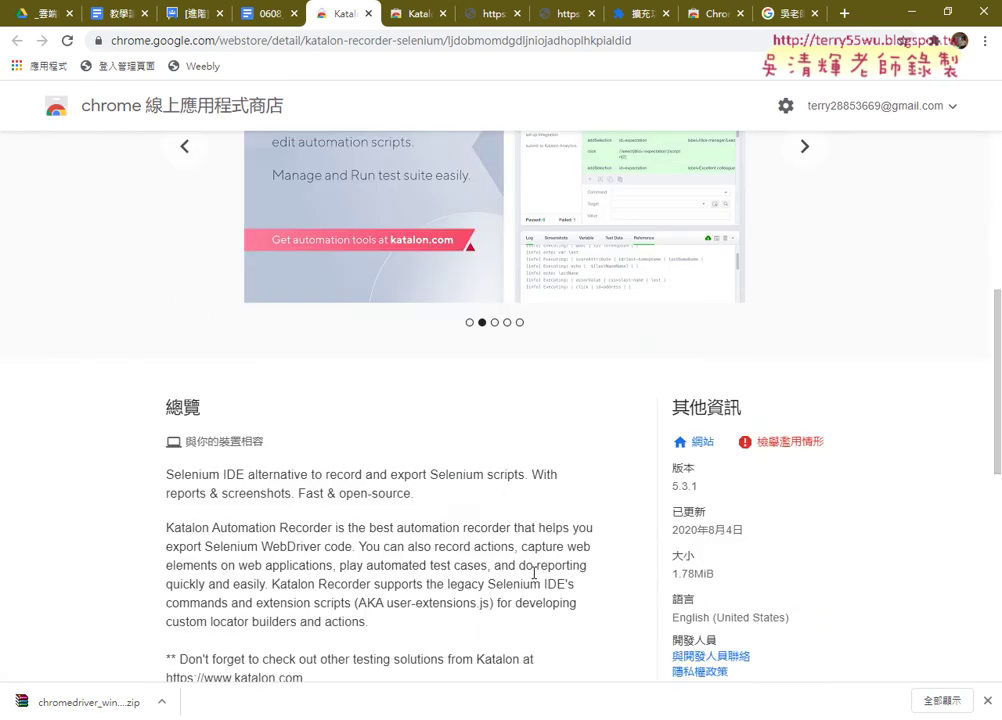
{"action": "scroll", "coordinate": [534, 573], "scroll_direction": "up", "scroll_amount": 3}
{"action": "scroll", "coordinate": [534, 575], "scroll_direction": "up", "scroll_amount": 1}
{"action": "scroll", "coordinate": [533, 577], "scroll_direction": "up", "scroll_amount": 1}
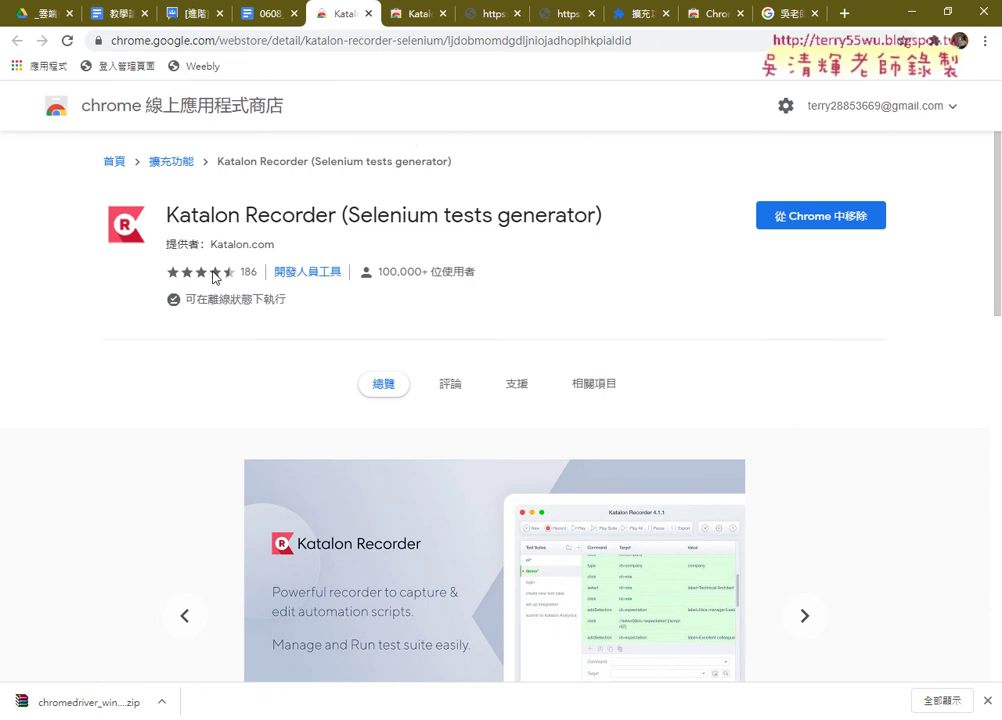
{"action": "mouse_move", "coordinate": [230, 276]}
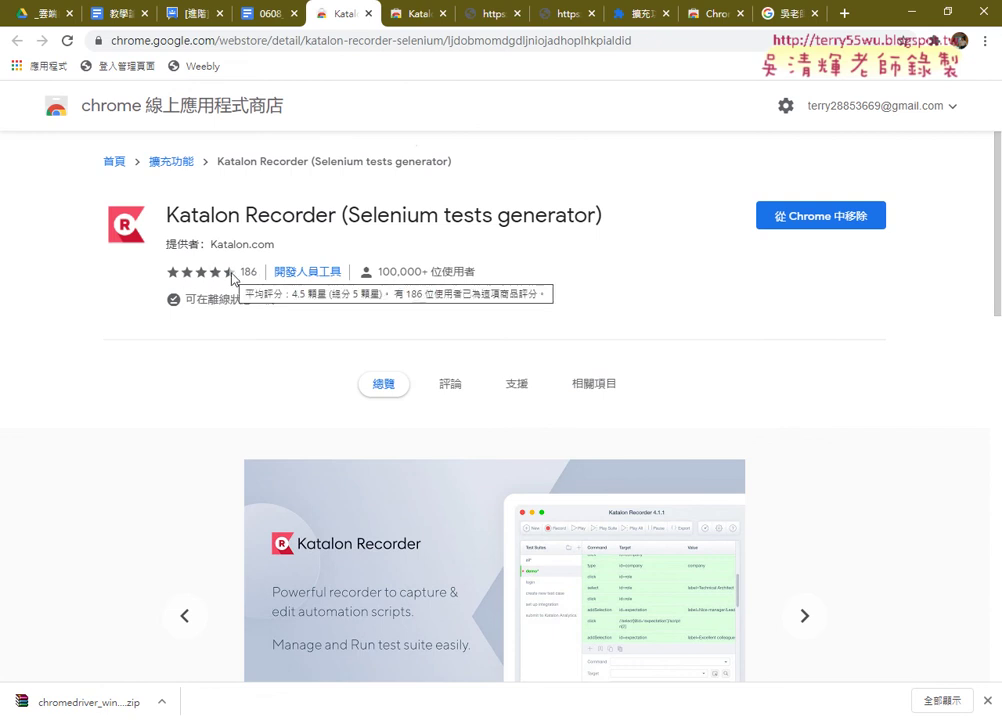
{"action": "left_click", "coordinate": [264, 14]}
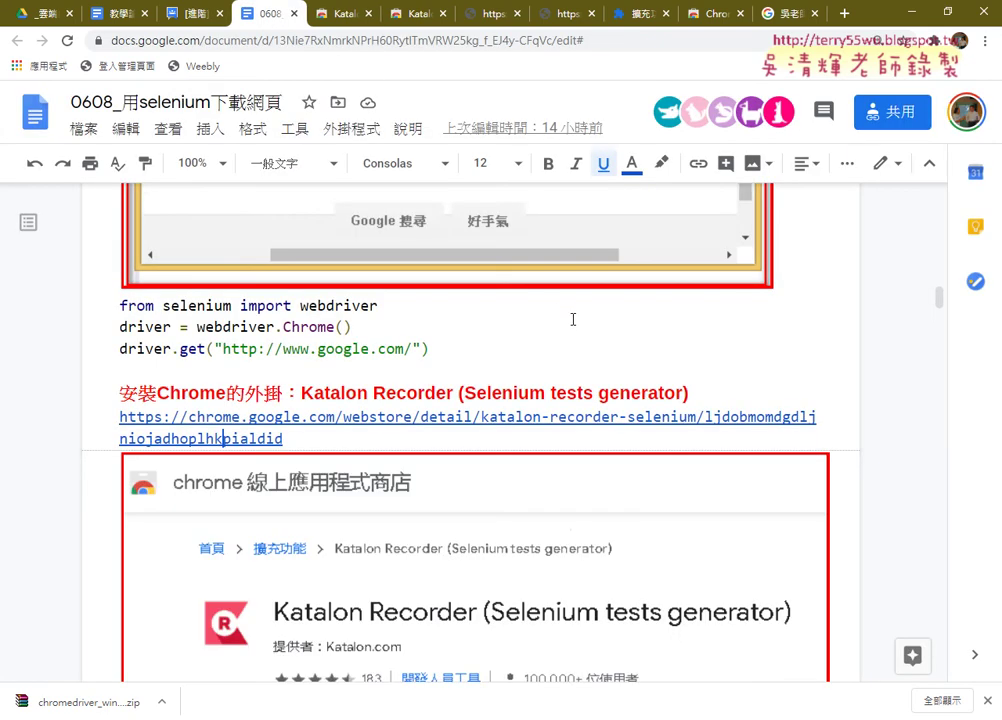
{"action": "scroll", "coordinate": [573, 319], "scroll_direction": "down", "scroll_amount": 2}
{"action": "scroll", "coordinate": [573, 319], "scroll_direction": "down", "scroll_amount": 3}
{"action": "scroll", "coordinate": [573, 319], "scroll_direction": "down", "scroll_amount": 3}
{"action": "scroll", "coordinate": [571, 318], "scroll_direction": "down", "scroll_amount": 3}
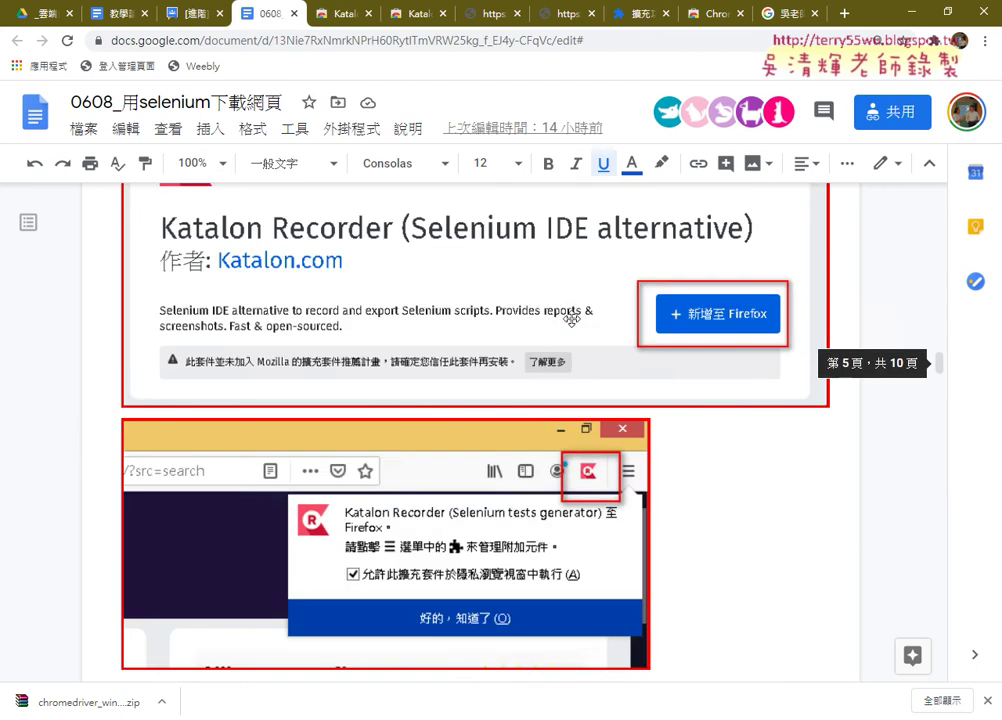
{"action": "scroll", "coordinate": [571, 318], "scroll_direction": "down", "scroll_amount": 3}
{"action": "scroll", "coordinate": [571, 318], "scroll_direction": "down", "scroll_amount": 3}
{"action": "scroll", "coordinate": [571, 318], "scroll_direction": "down", "scroll_amount": 3}
{"action": "scroll", "coordinate": [571, 318], "scroll_direction": "down", "scroll_amount": 3}
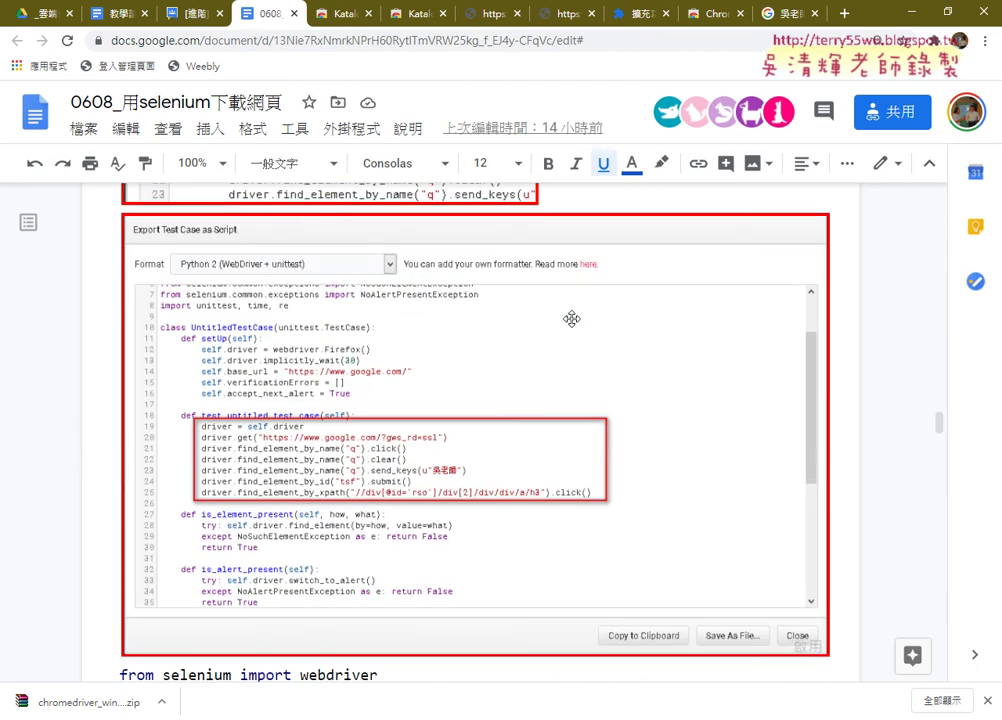
{"action": "scroll", "coordinate": [571, 318], "scroll_direction": "down", "scroll_amount": 4}
{"action": "scroll", "coordinate": [573, 319], "scroll_direction": "down", "scroll_amount": 4}
{"action": "scroll", "coordinate": [573, 319], "scroll_direction": "down", "scroll_amount": 1}
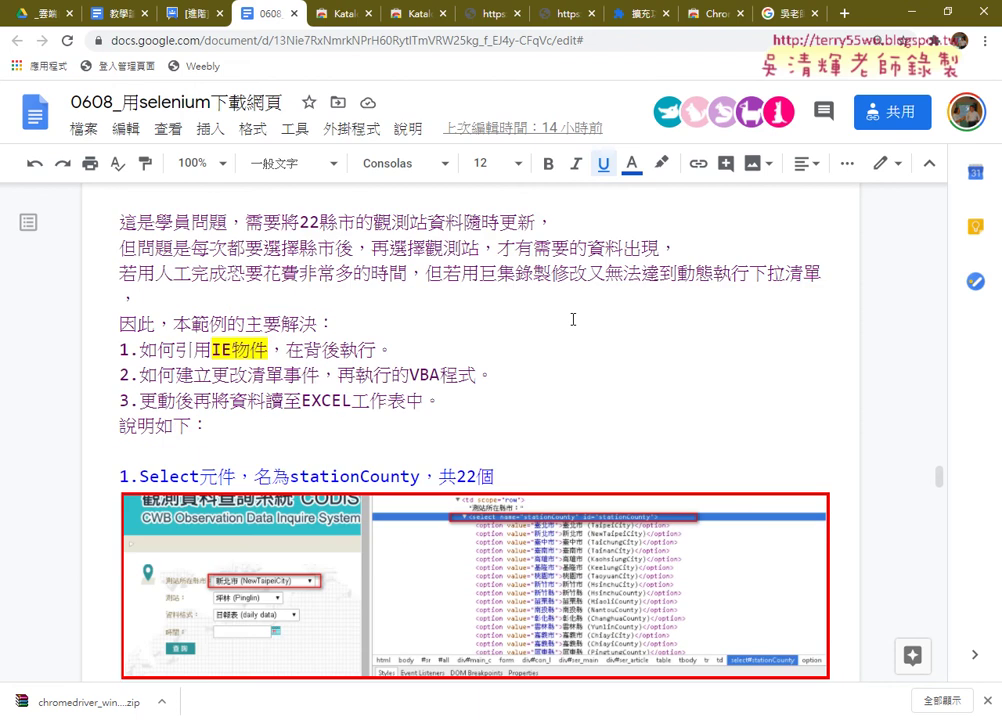
{"action": "scroll", "coordinate": [573, 319], "scroll_direction": "up", "scroll_amount": 2}
{"action": "left_click", "coordinate": [558, 249]}
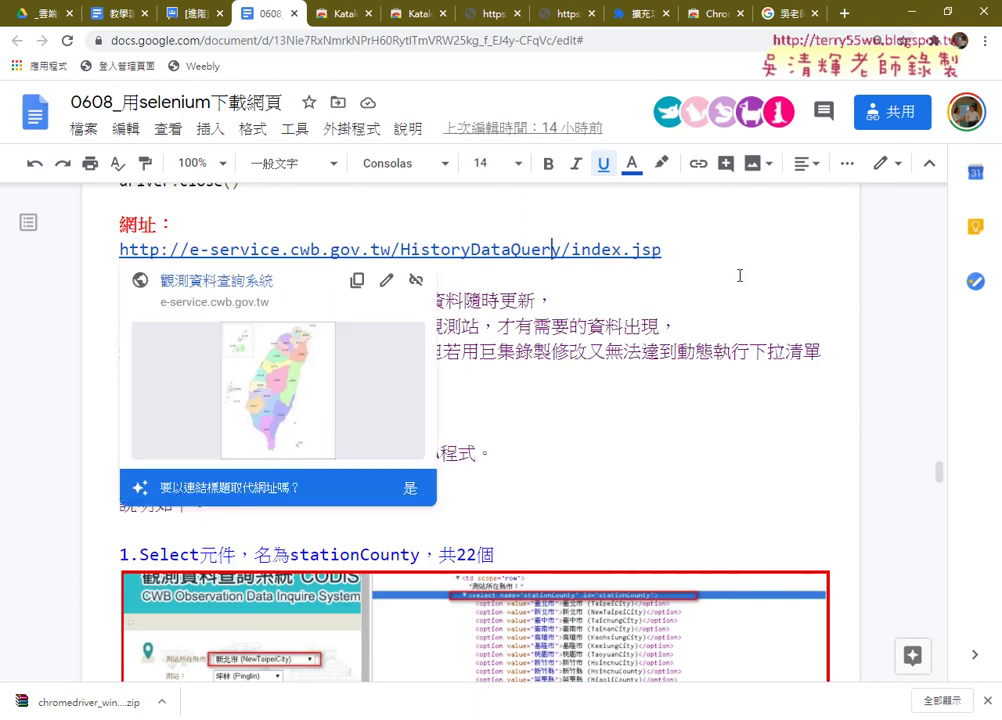